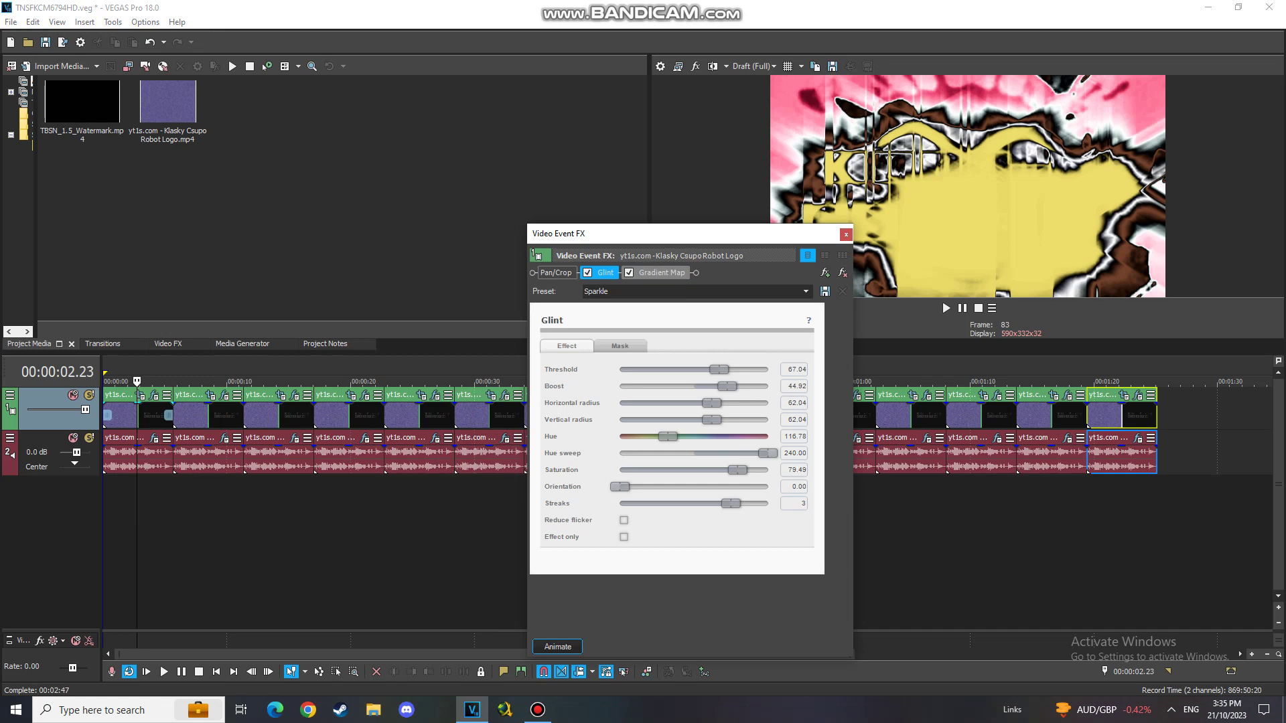
- Examine each Gradient Map colour stop of the first clip's video effects, as well as the Vocodex settings on its audio
{"action": "left_click", "coordinate": [655, 273]}
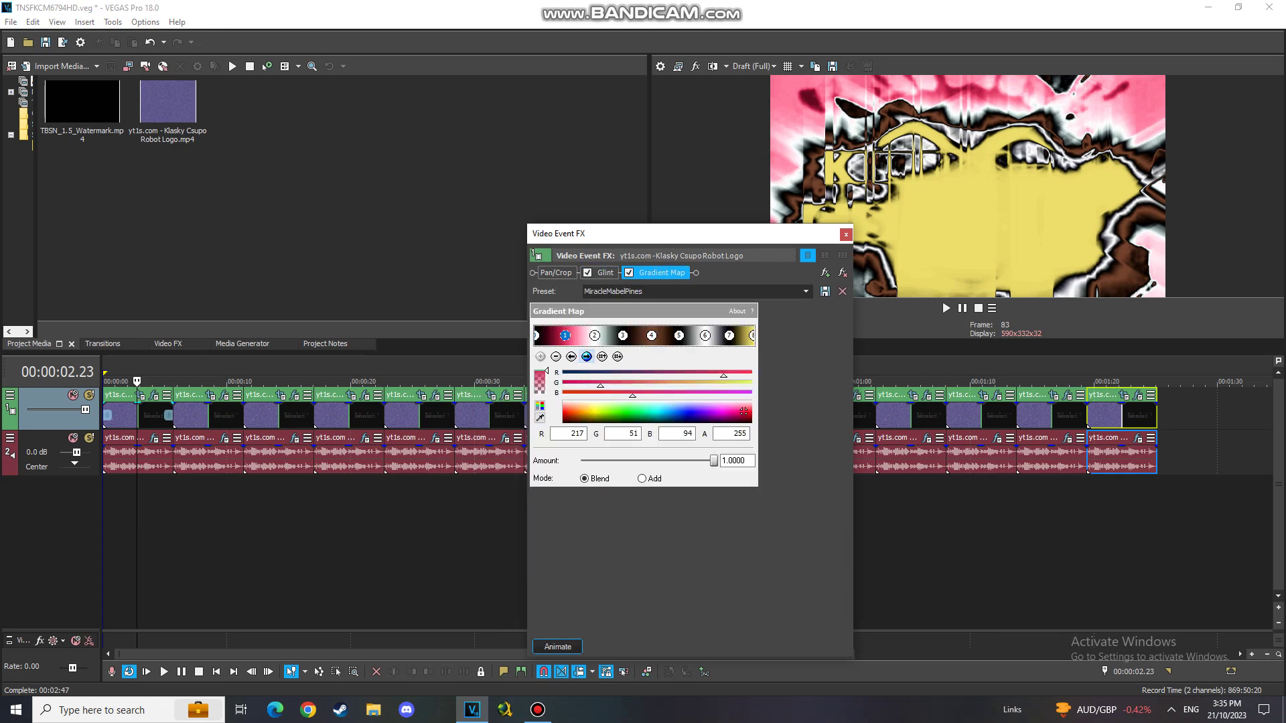
{"action": "left_click", "coordinate": [594, 335]}
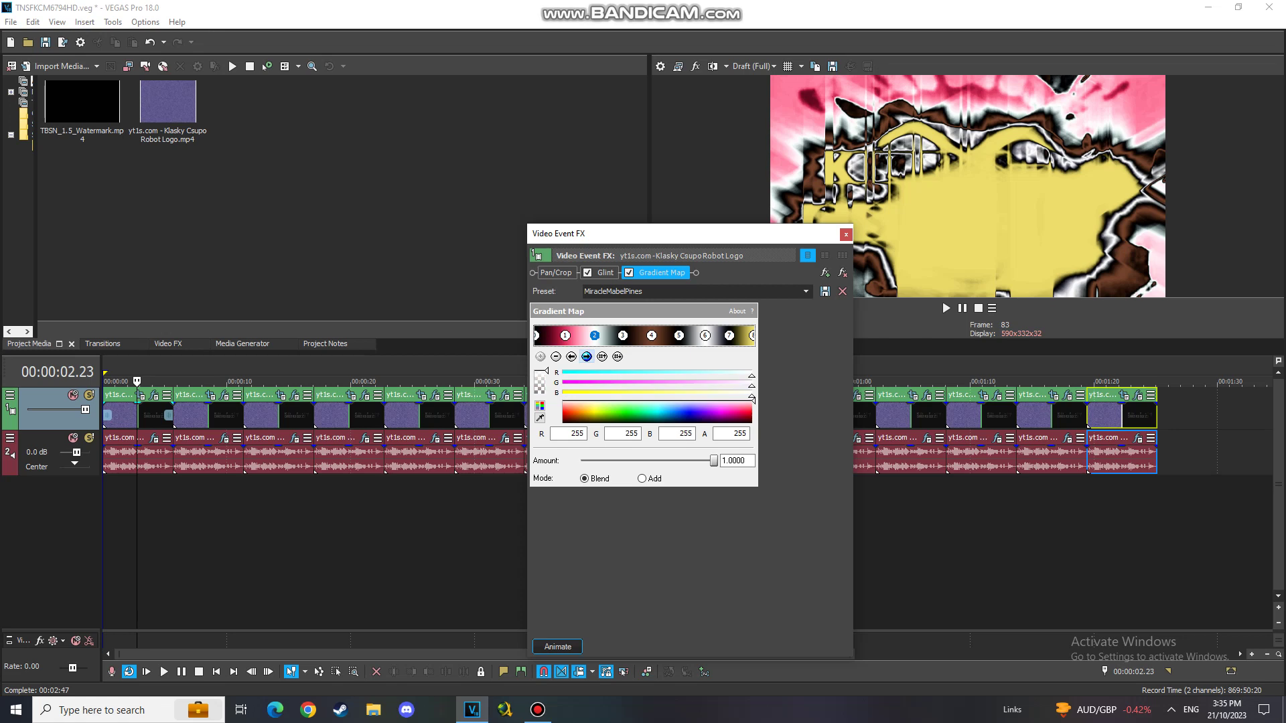
{"action": "left_click", "coordinate": [586, 357]}
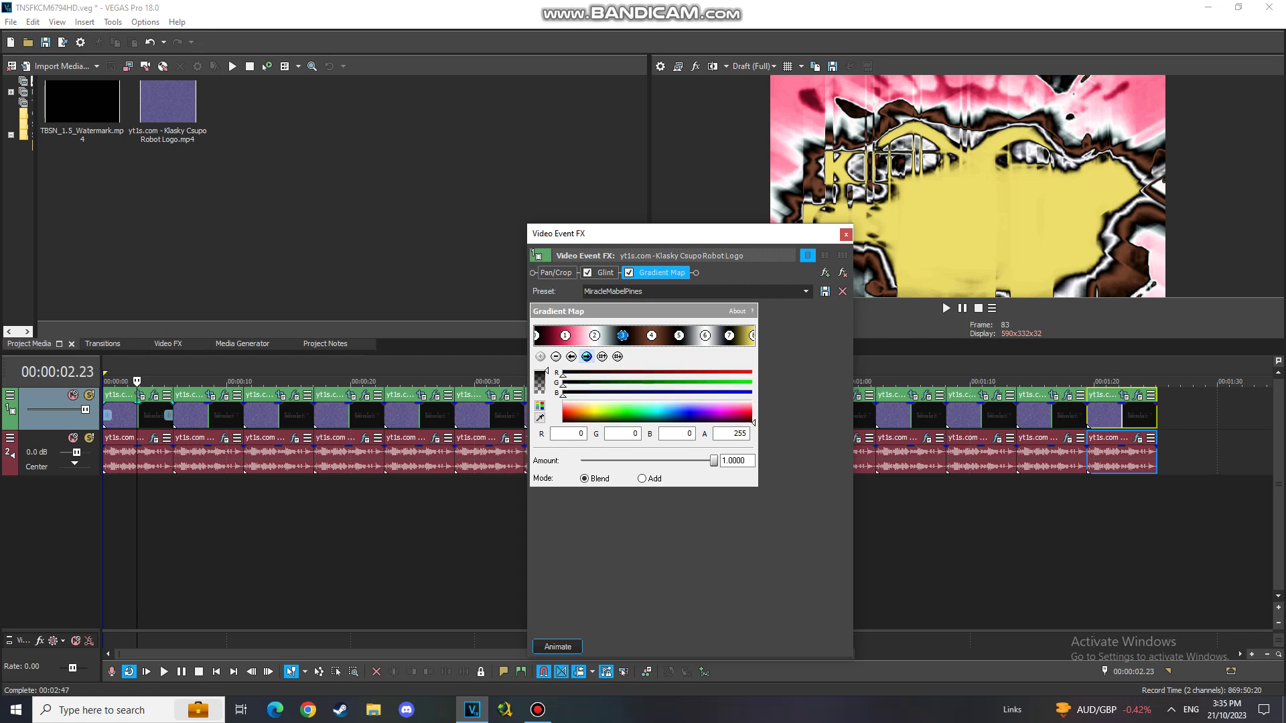
{"action": "left_click", "coordinate": [651, 335]}
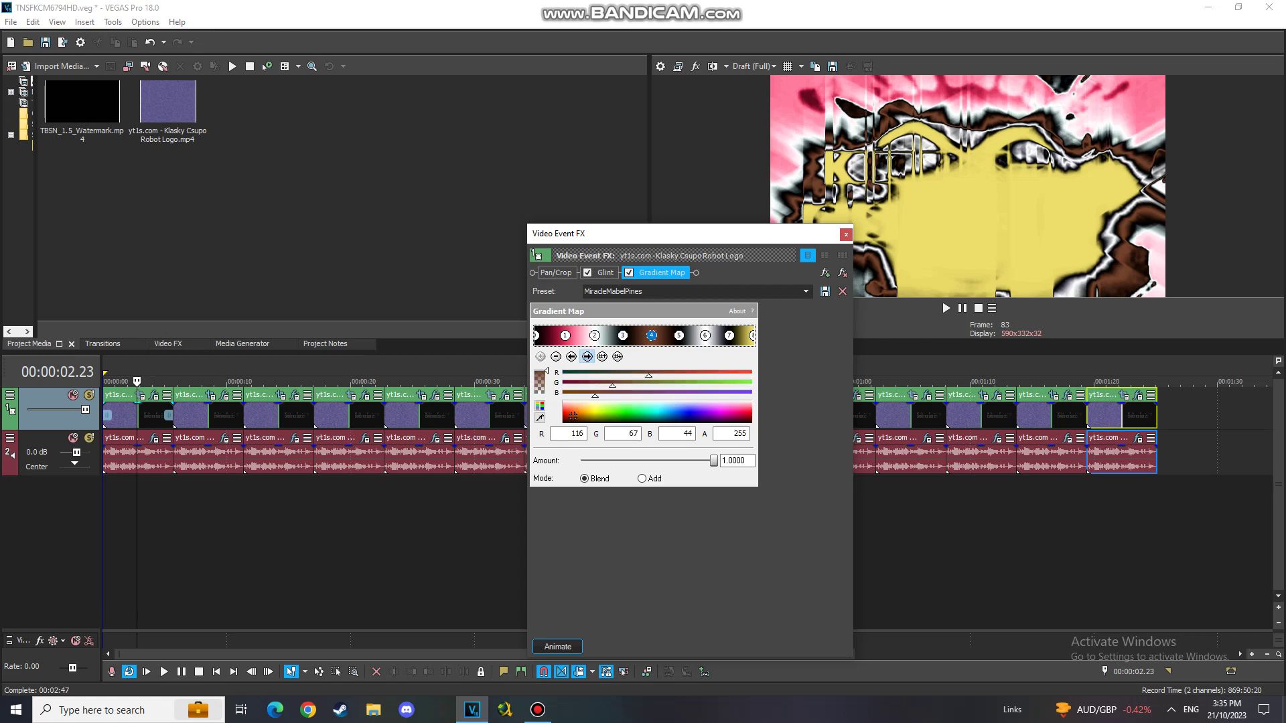
{"action": "left_click", "coordinate": [586, 356]}
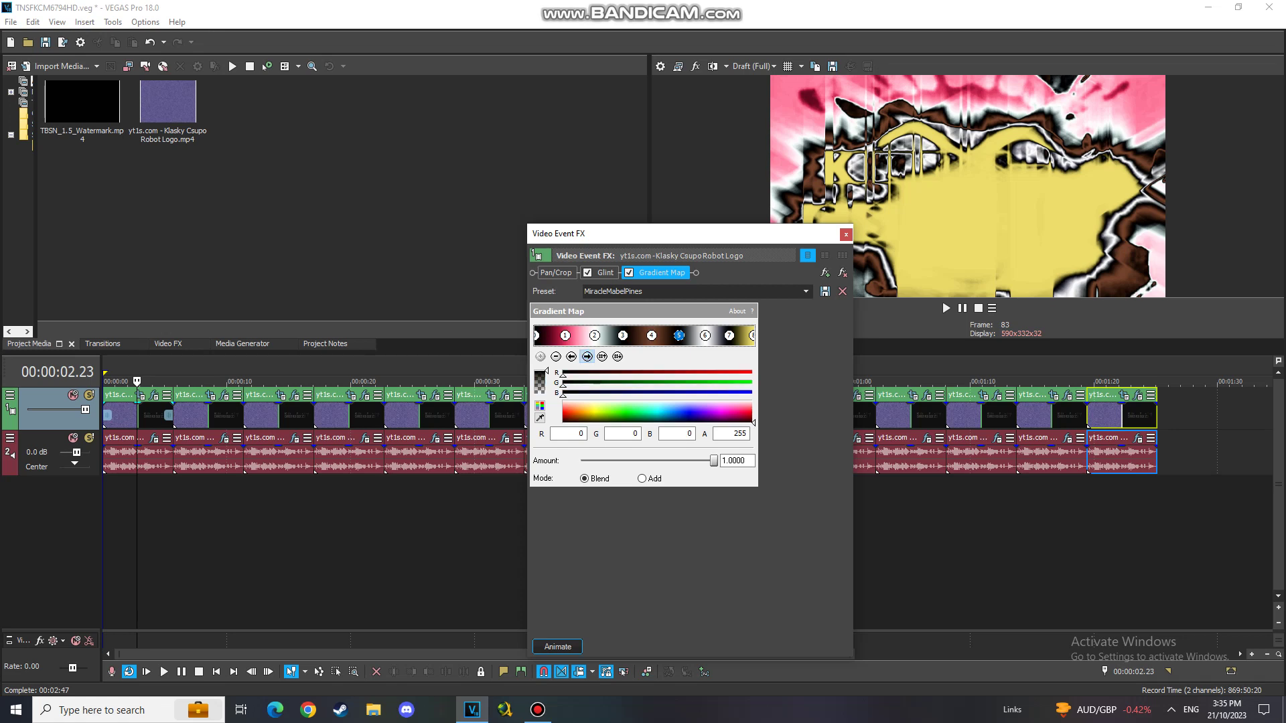
{"action": "left_click", "coordinate": [705, 335]}
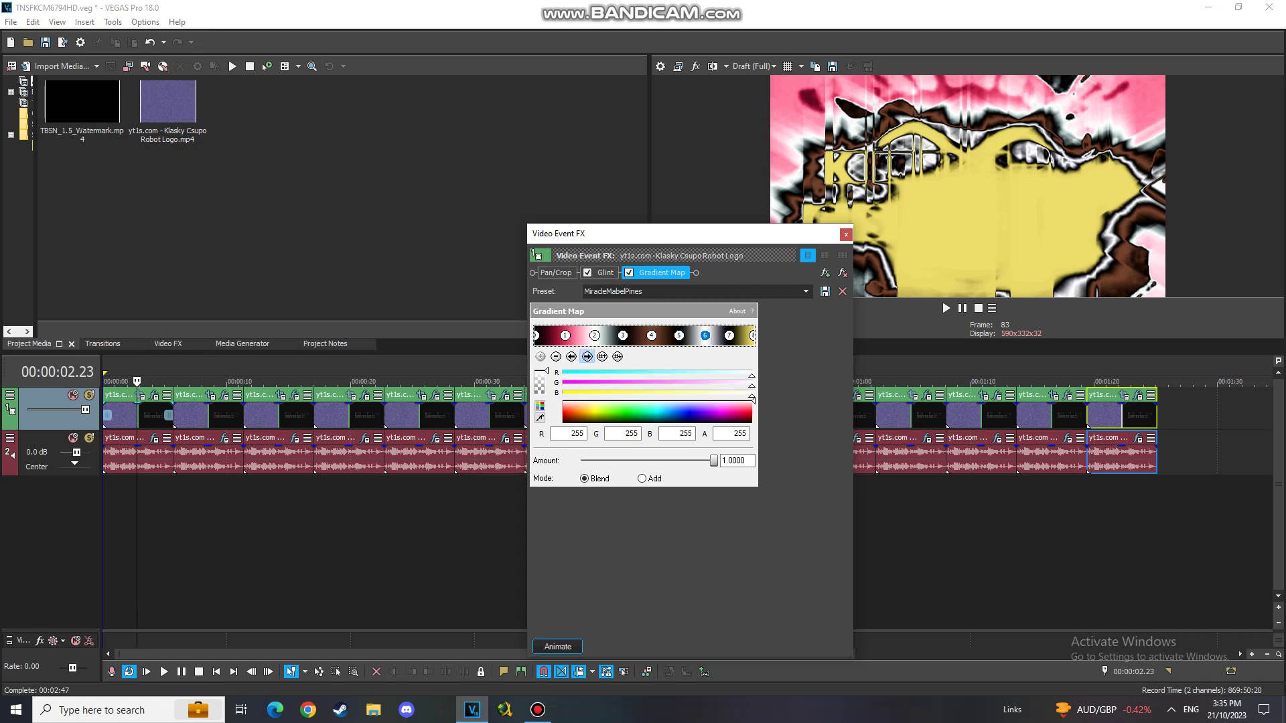
{"action": "left_click", "coordinate": [729, 336]}
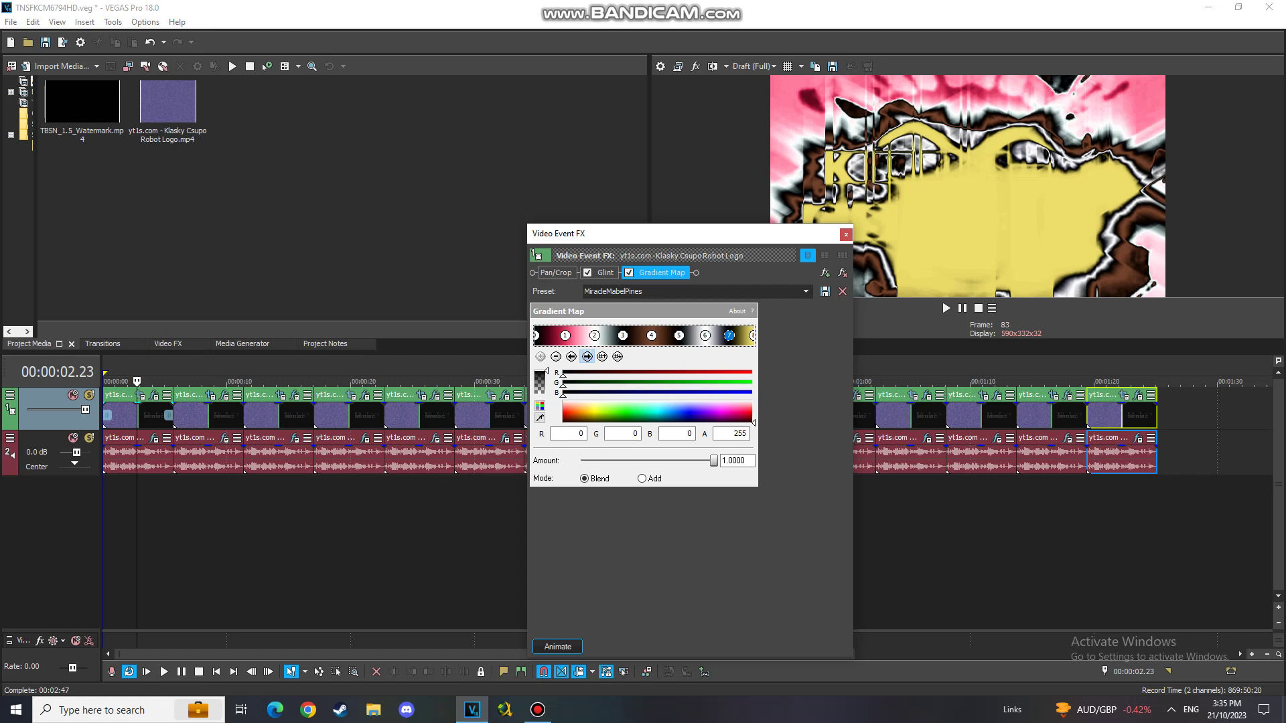
{"action": "left_click", "coordinate": [587, 356]}
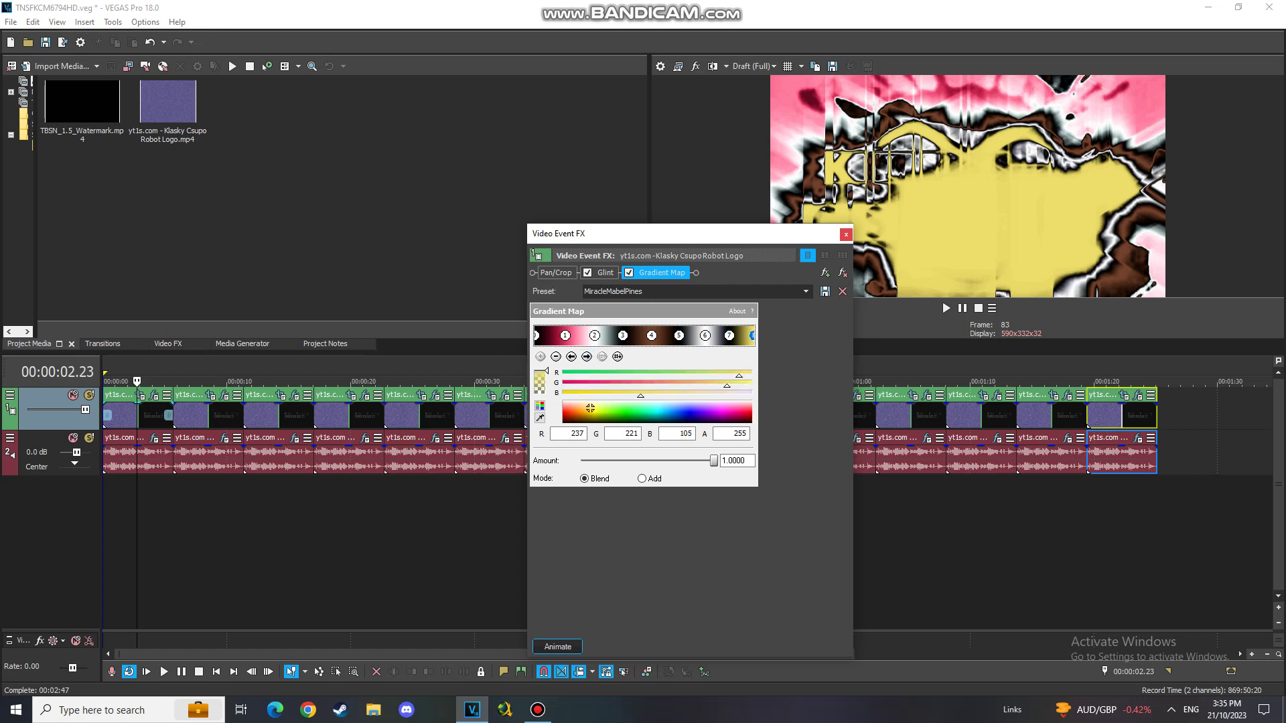
{"action": "left_click", "coordinate": [845, 234]}
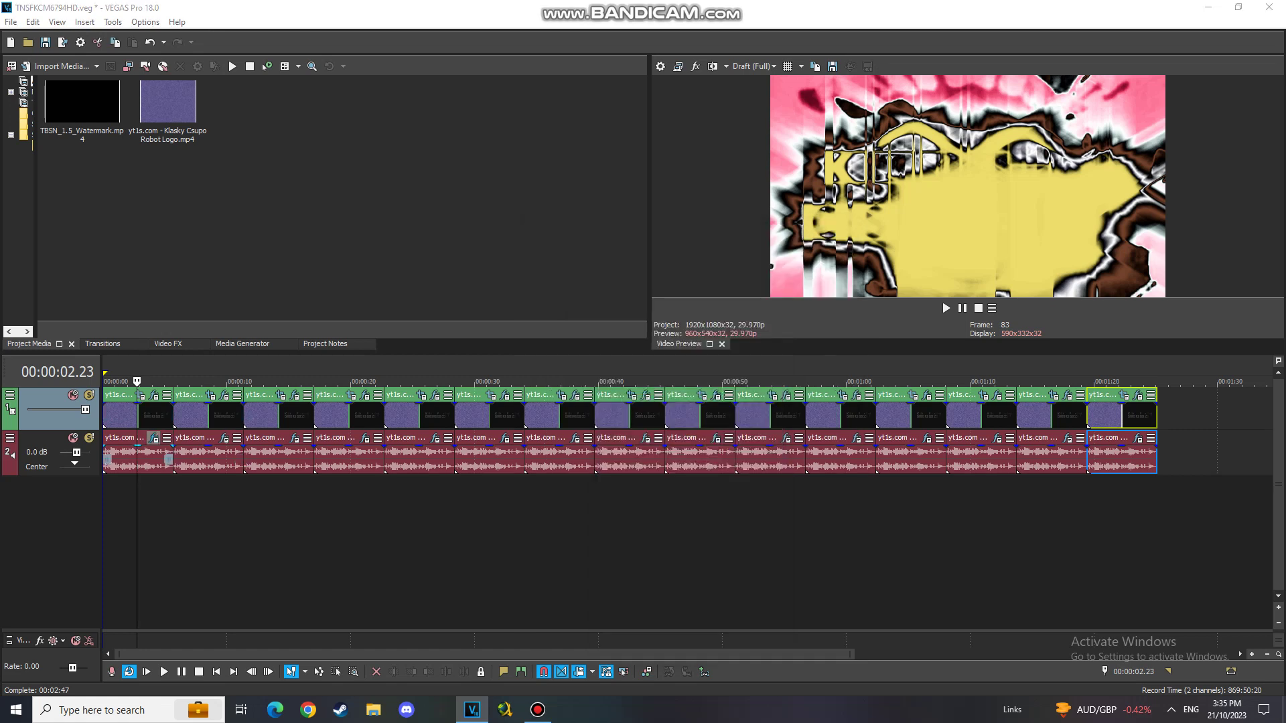
{"action": "left_click", "coordinate": [154, 439]}
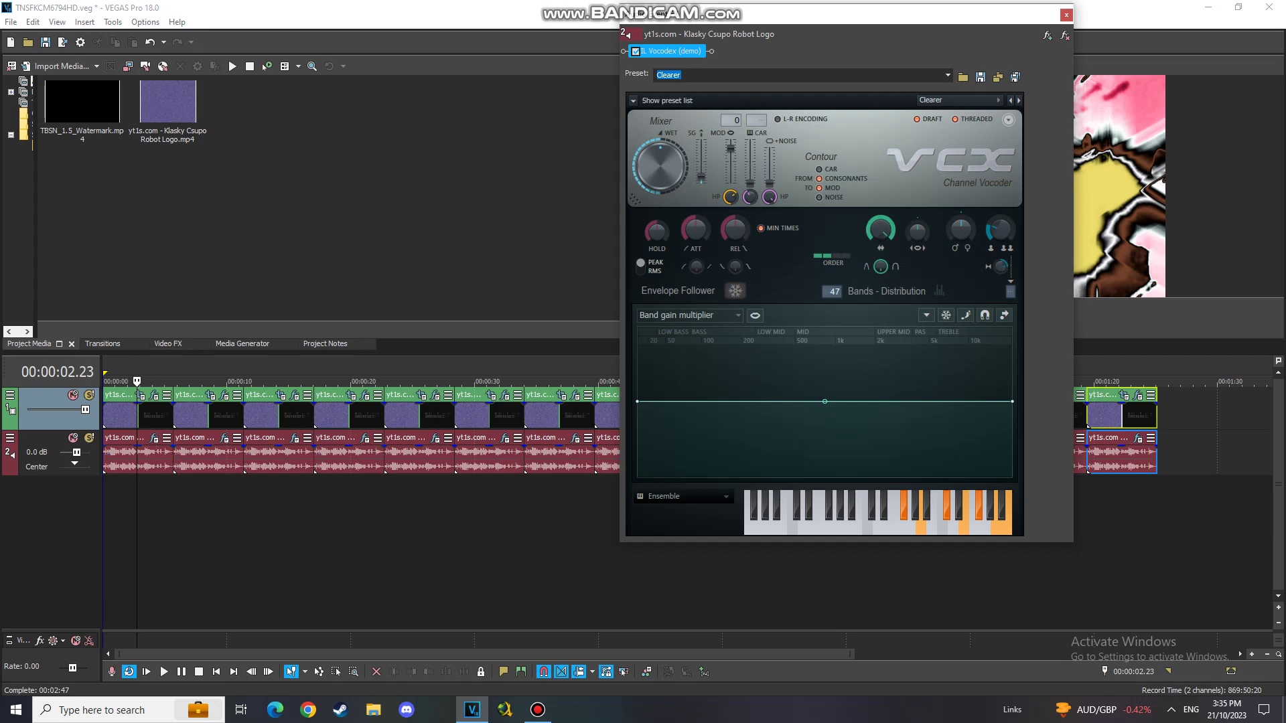
{"action": "left_click", "coordinate": [1066, 14]}
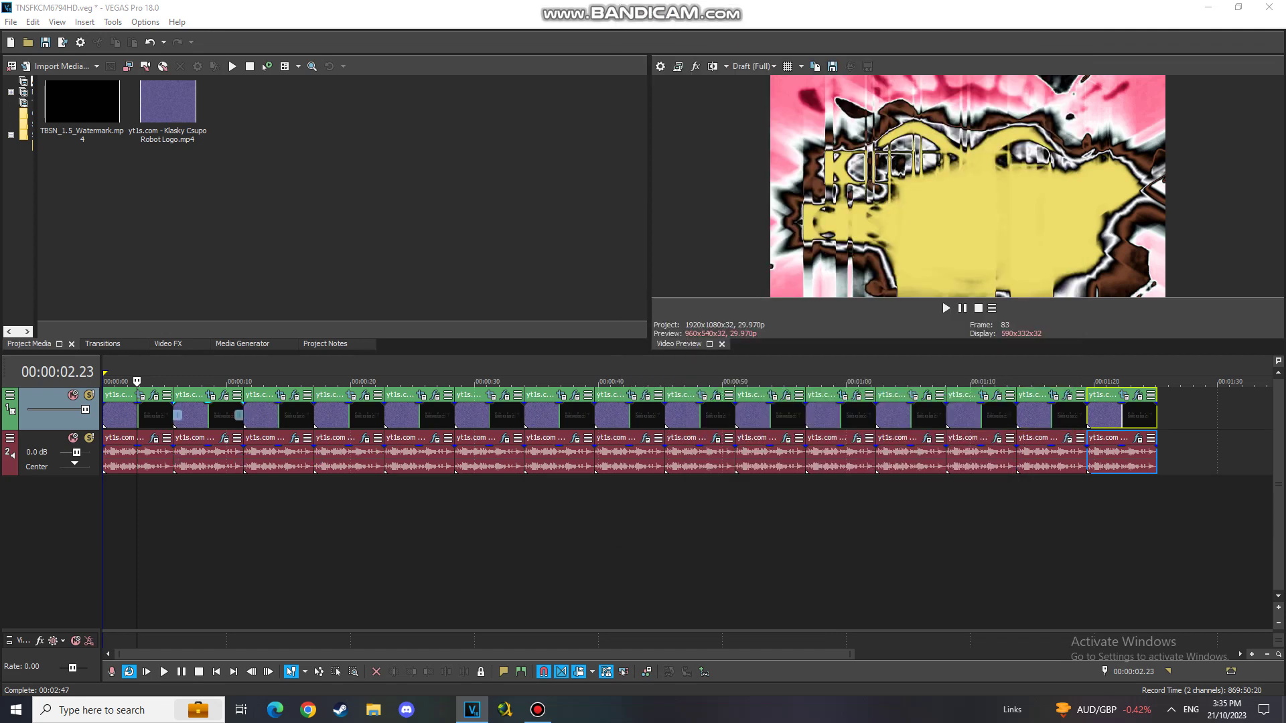
- Examine every Gradient Map colour stop on the second clip and the Vocodex settings on that clip's audio
{"action": "left_click", "coordinate": [207, 412]}
{"action": "left_click", "coordinate": [224, 394]}
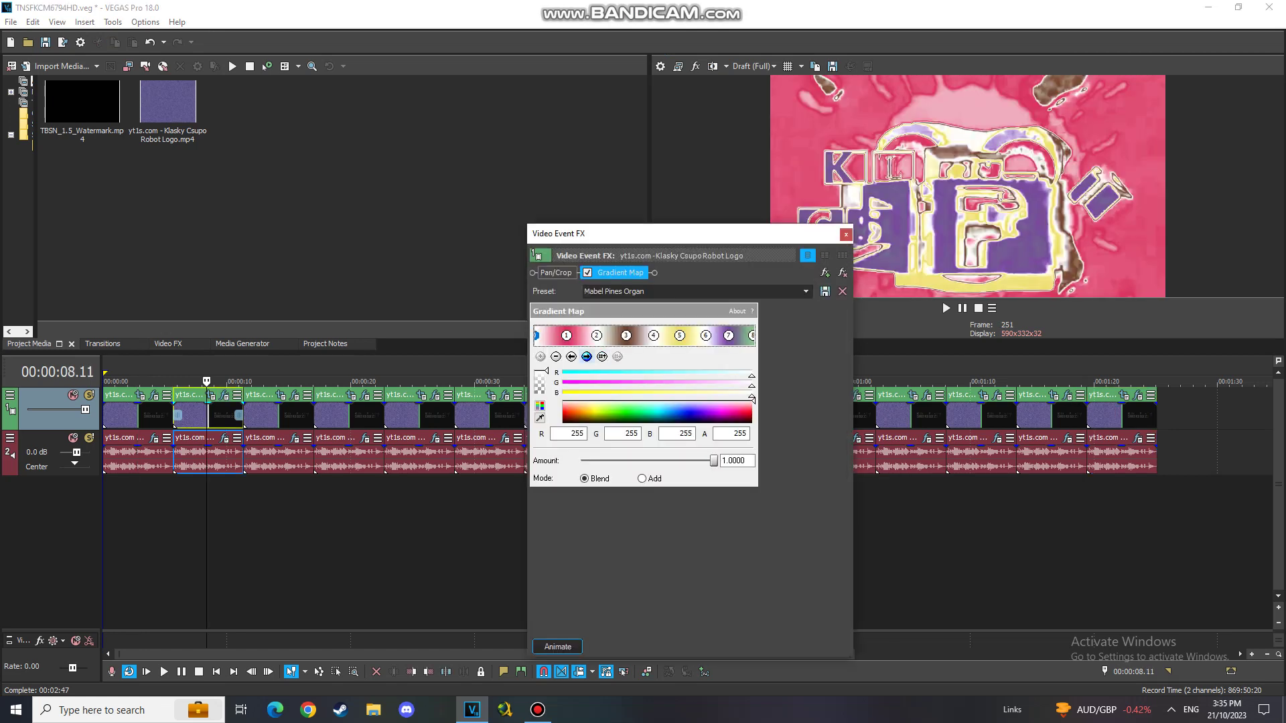
{"action": "left_click", "coordinate": [586, 356]}
{"action": "left_click", "coordinate": [596, 335]}
{"action": "left_click", "coordinate": [625, 335]}
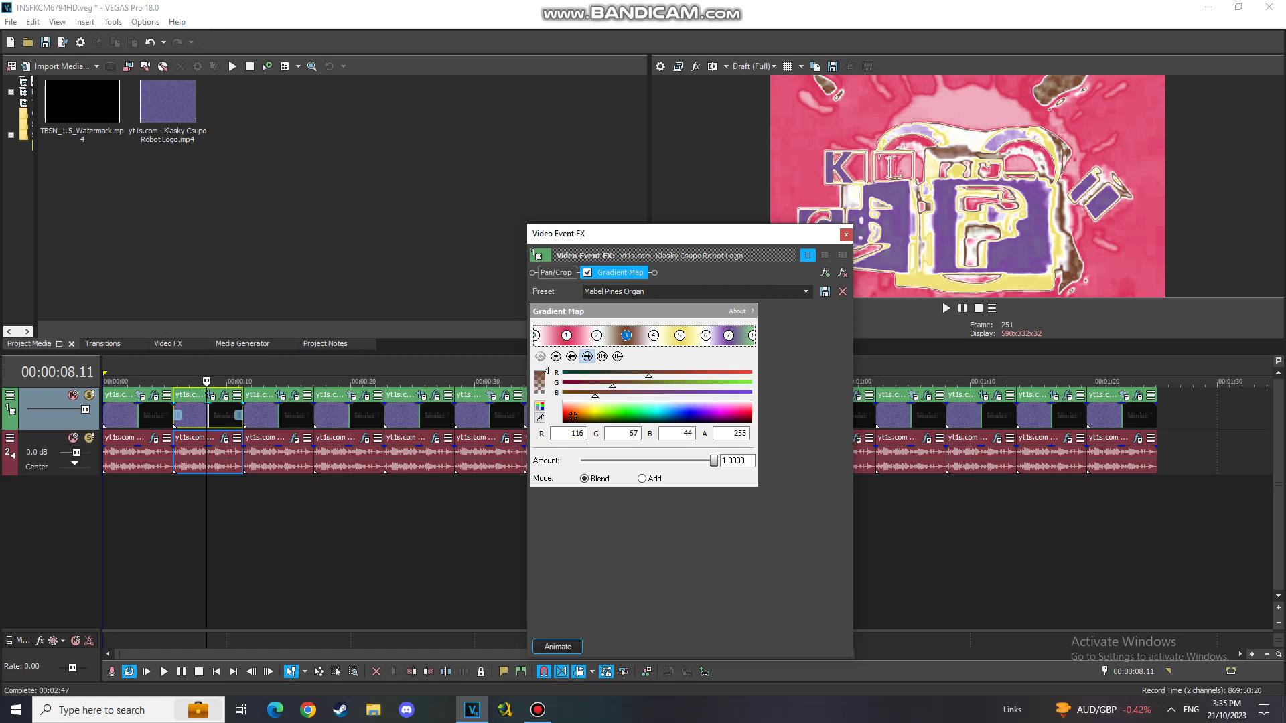
{"action": "left_click", "coordinate": [587, 356]}
{"action": "left_click", "coordinate": [587, 356]}
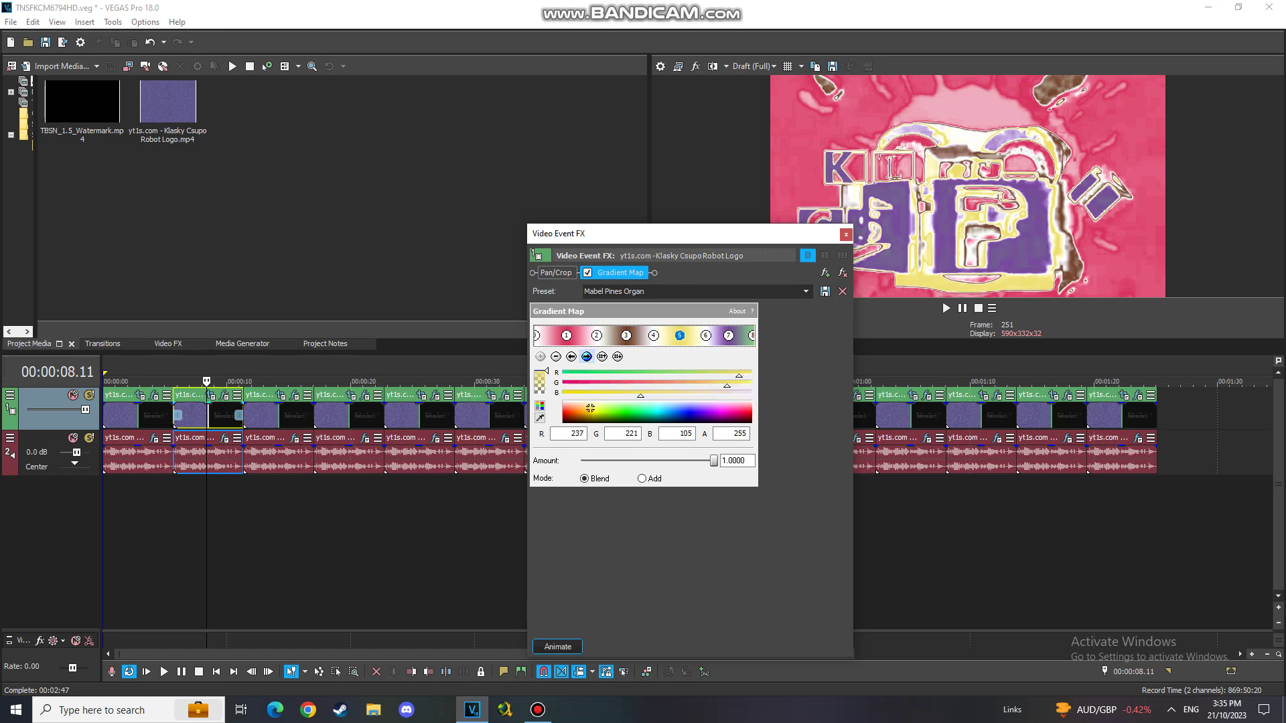
{"action": "left_click", "coordinate": [586, 356]}
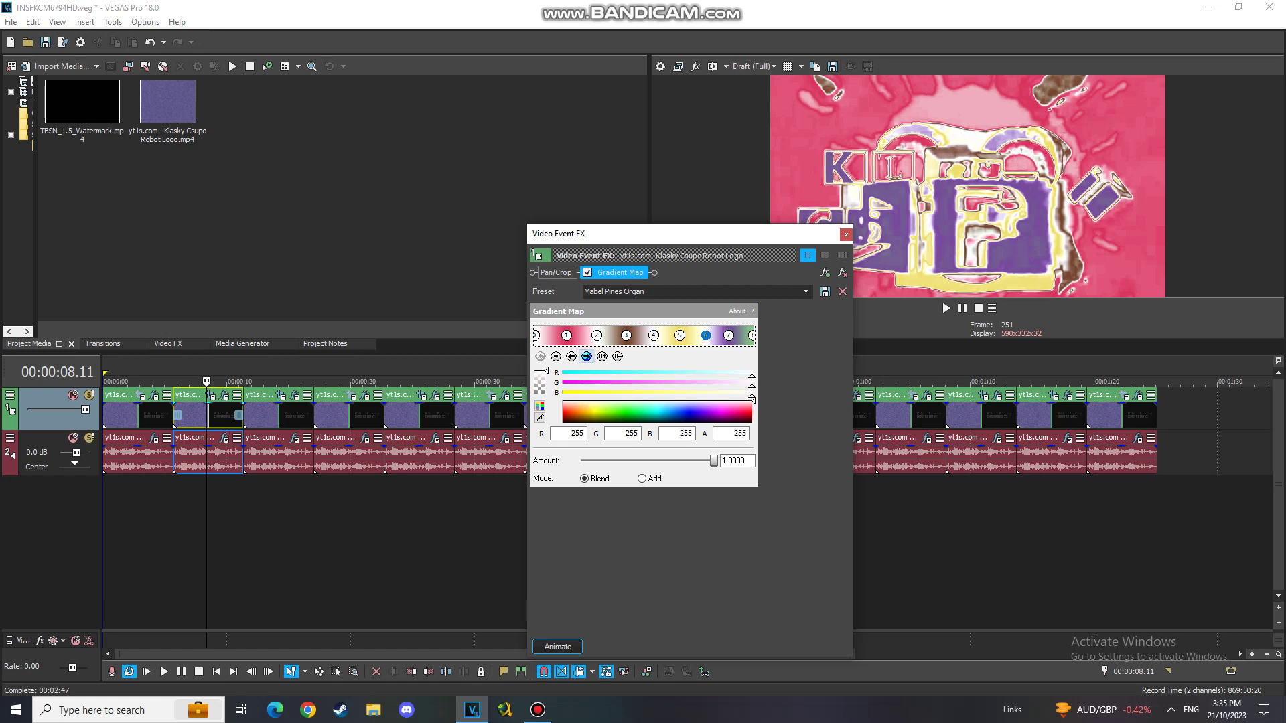
{"action": "left_click", "coordinate": [586, 356]}
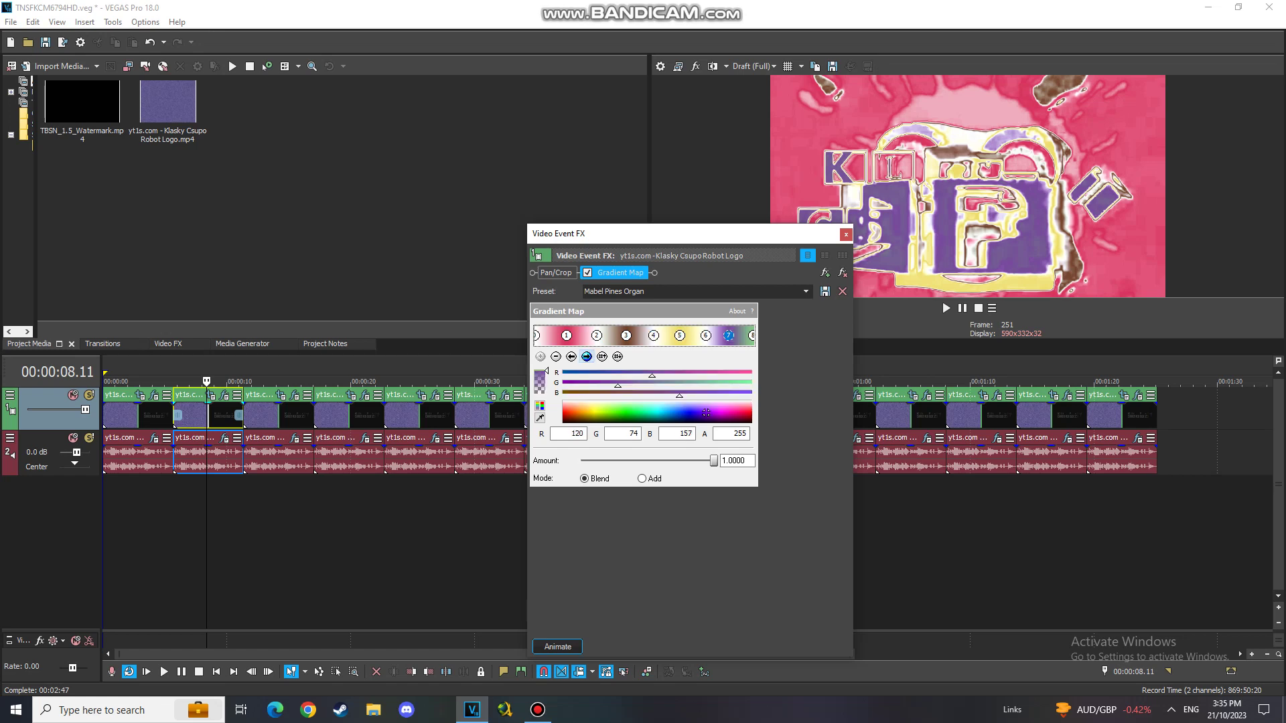
{"action": "left_click", "coordinate": [587, 356]}
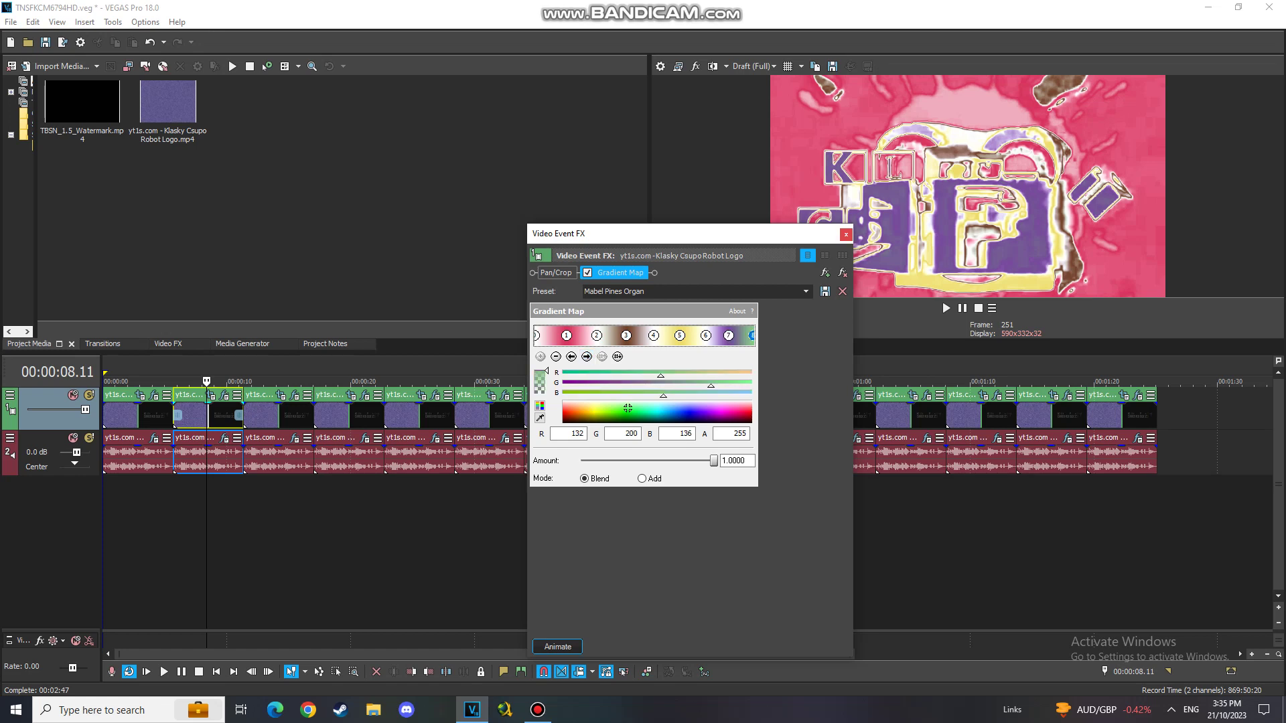
{"action": "left_click", "coordinate": [846, 234]}
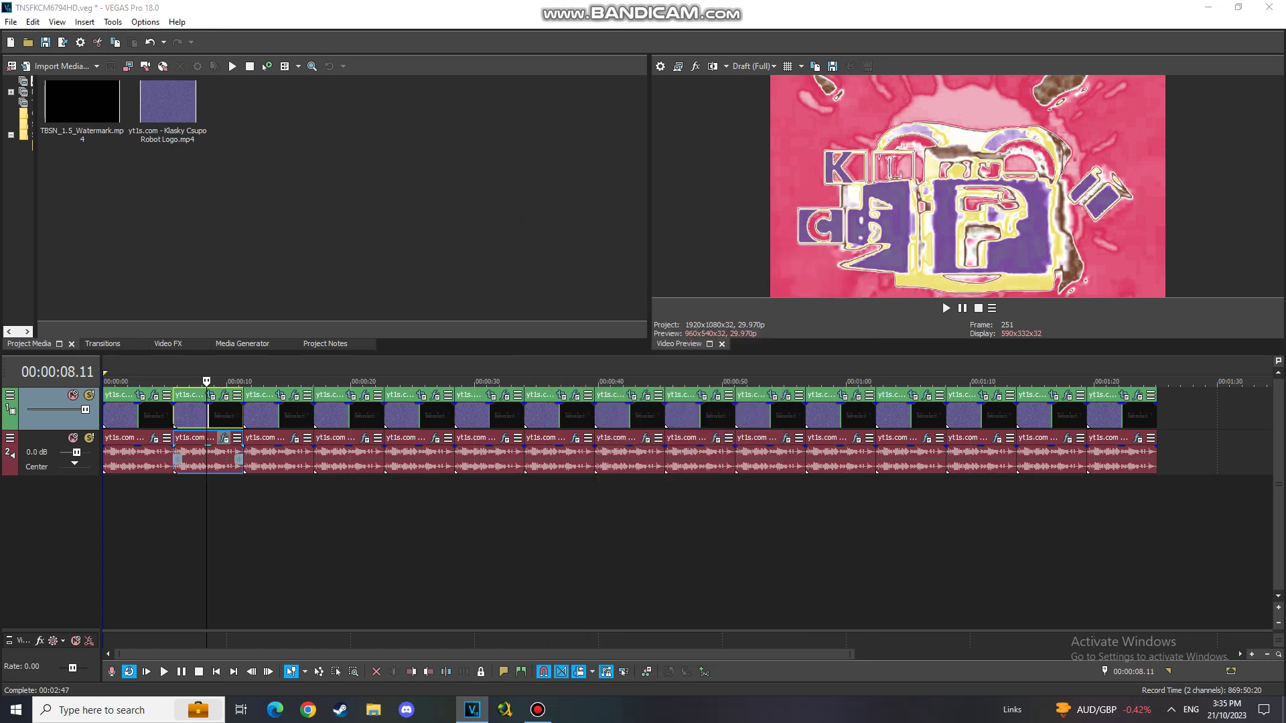
{"action": "left_click", "coordinate": [226, 439]}
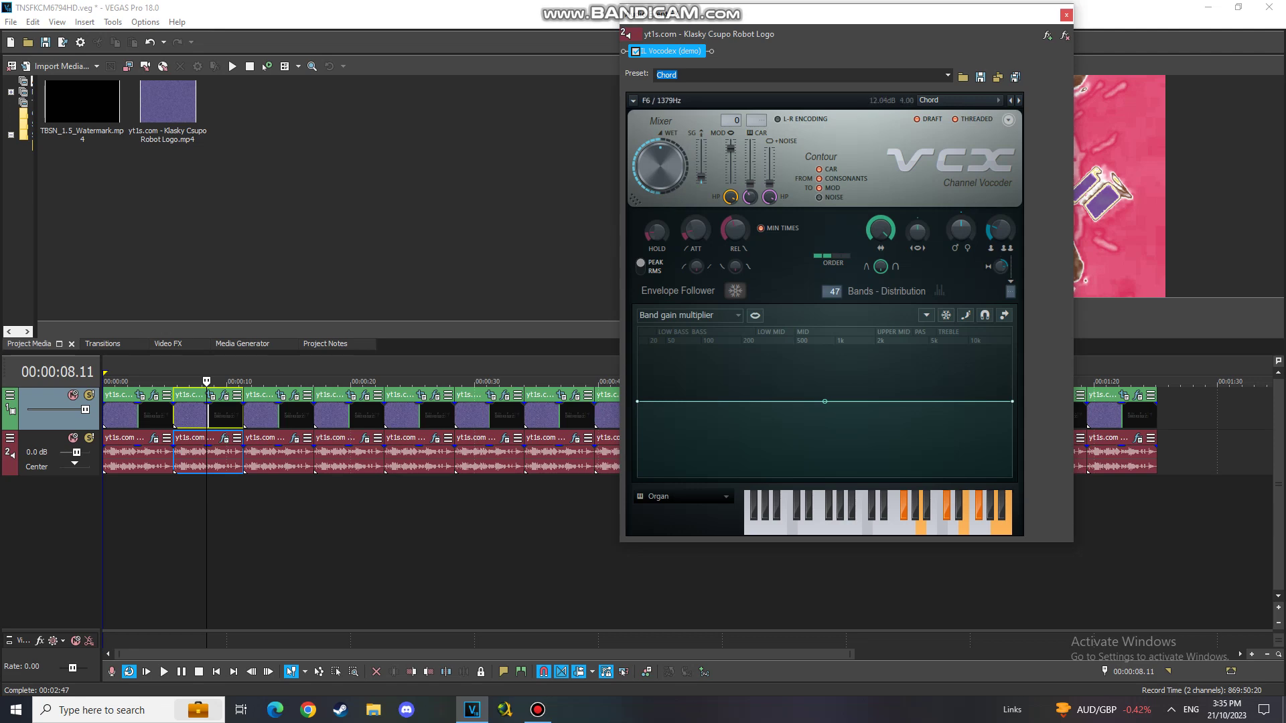
{"action": "left_click", "coordinate": [1066, 14]}
- Examine the third clip's Gradient Map colour stops from start to end, along with its audio's Vocodex settings
{"action": "left_click", "coordinate": [281, 417]}
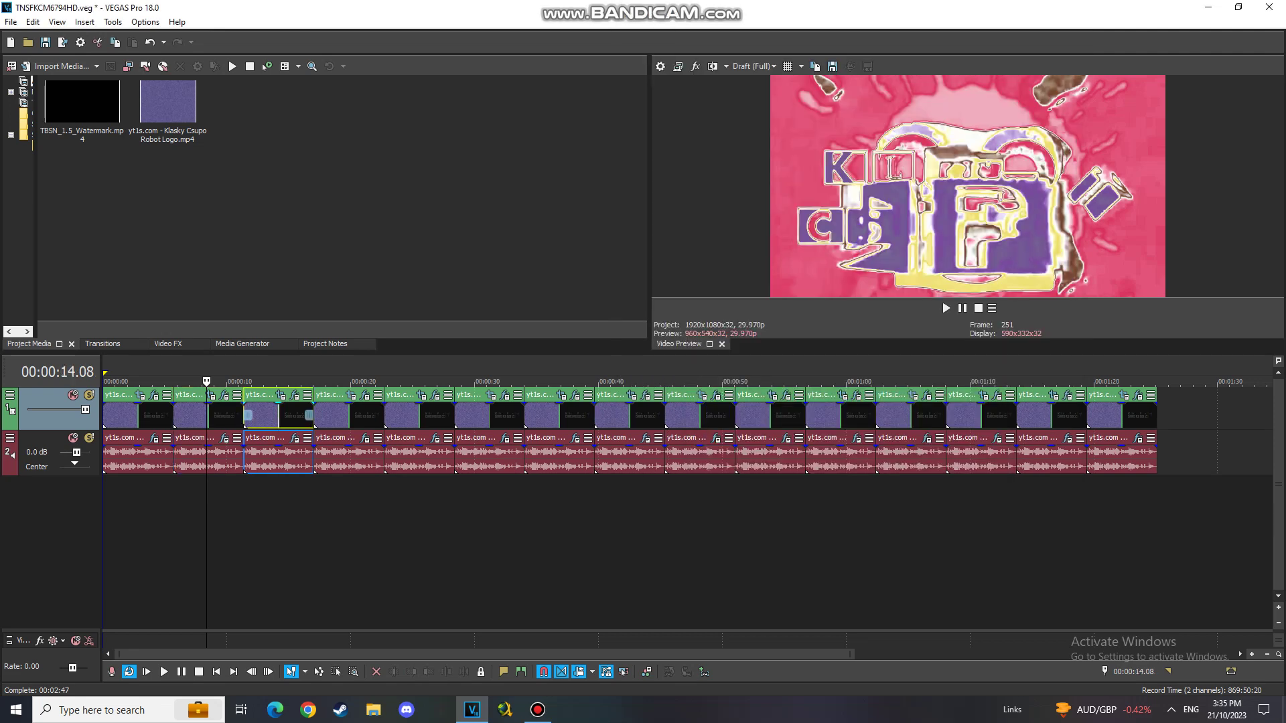
{"action": "left_click", "coordinate": [295, 394]}
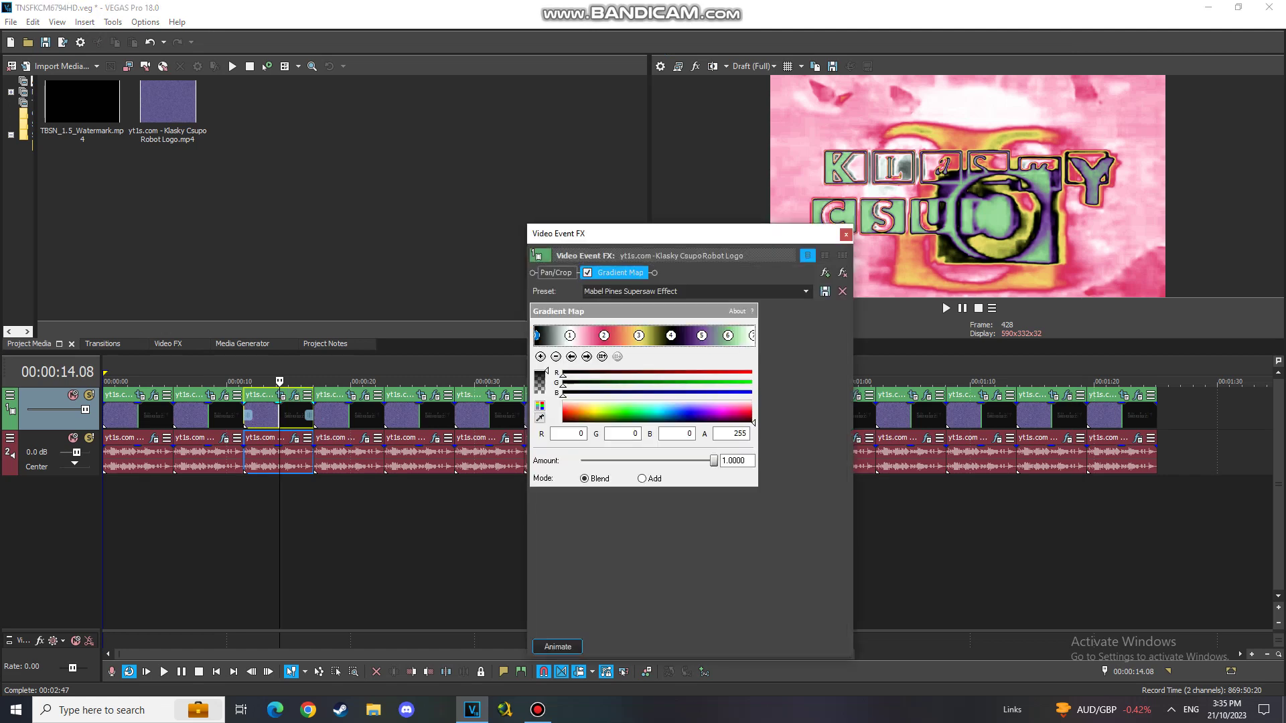
{"action": "left_click", "coordinate": [586, 357]}
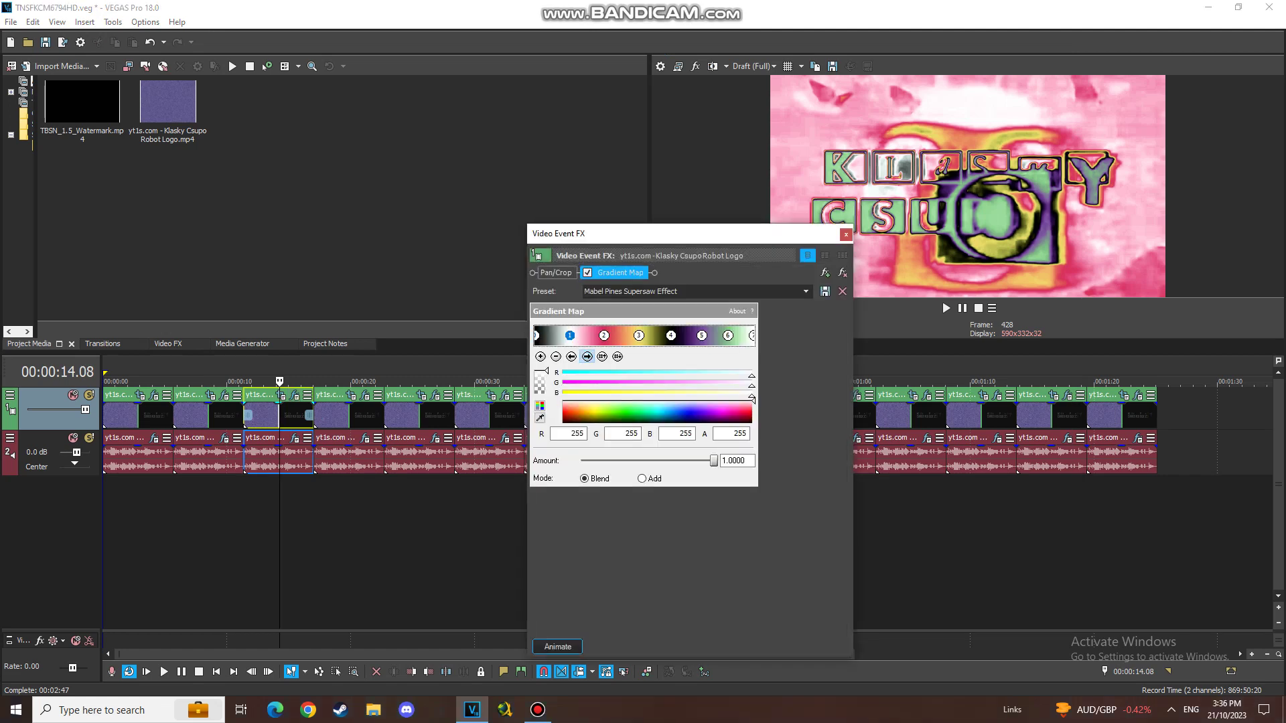
{"action": "left_click", "coordinate": [587, 356]}
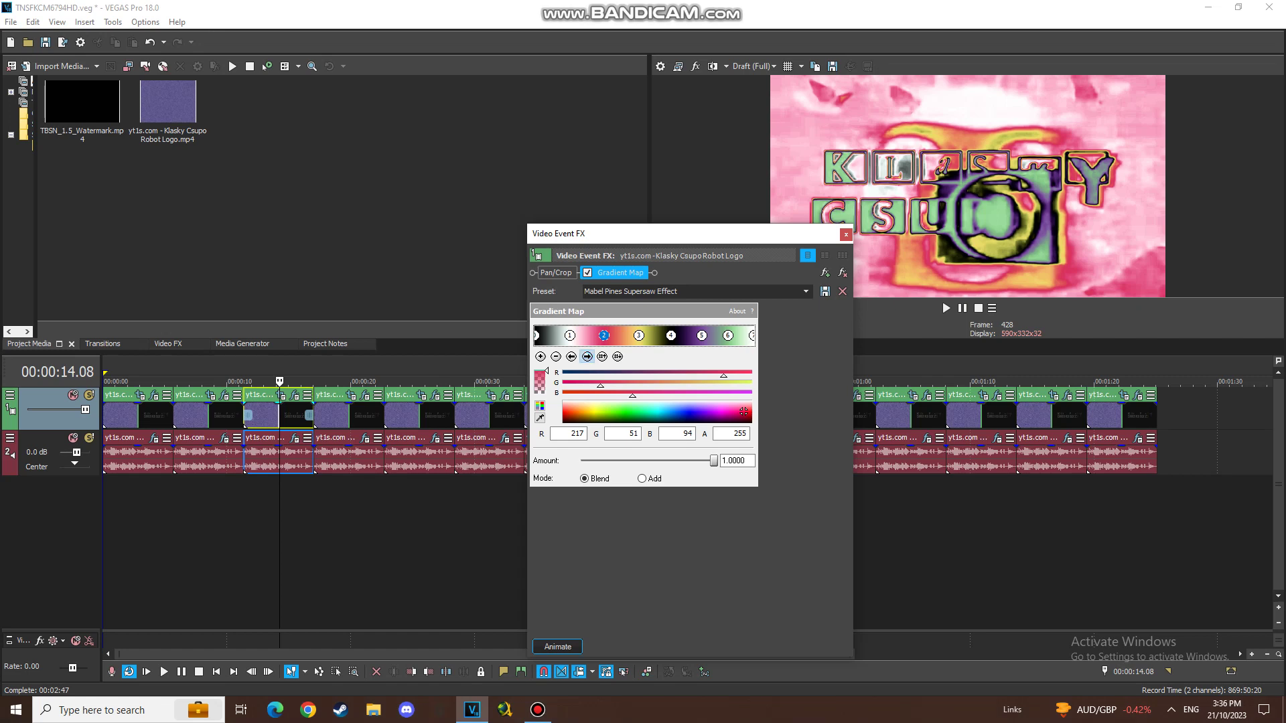
{"action": "left_click", "coordinate": [586, 356]}
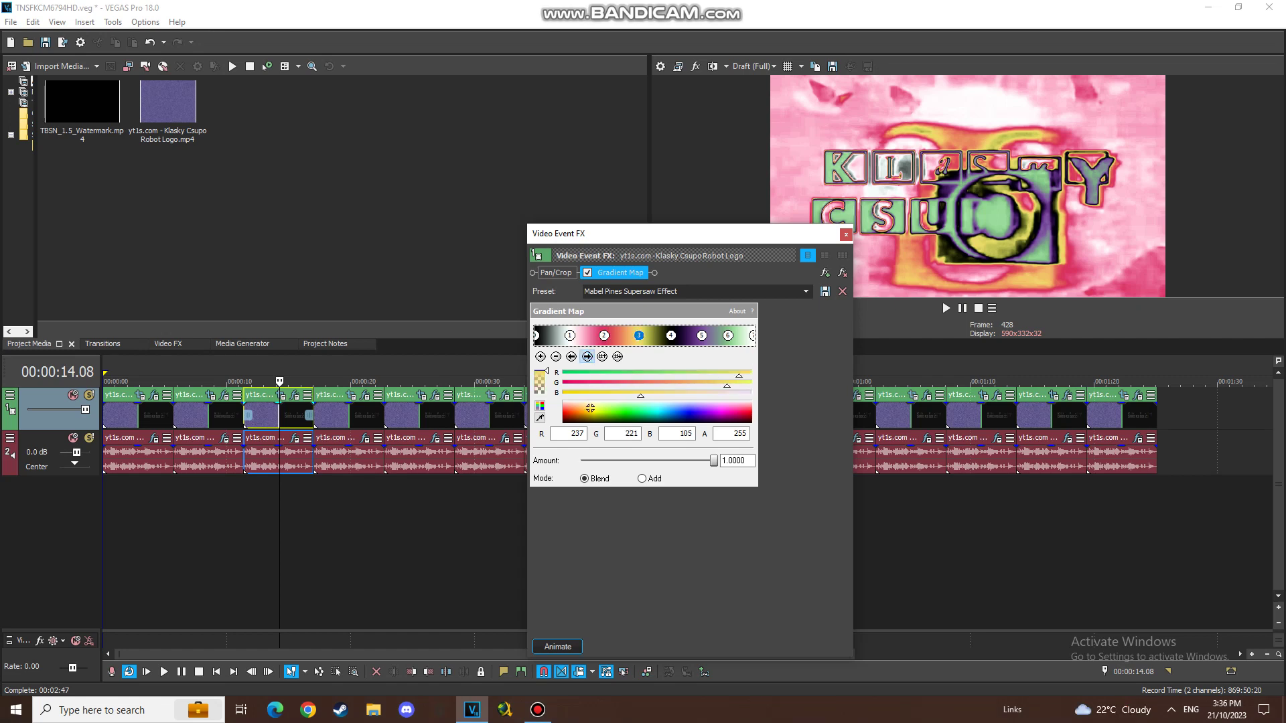
{"action": "left_click", "coordinate": [586, 356]}
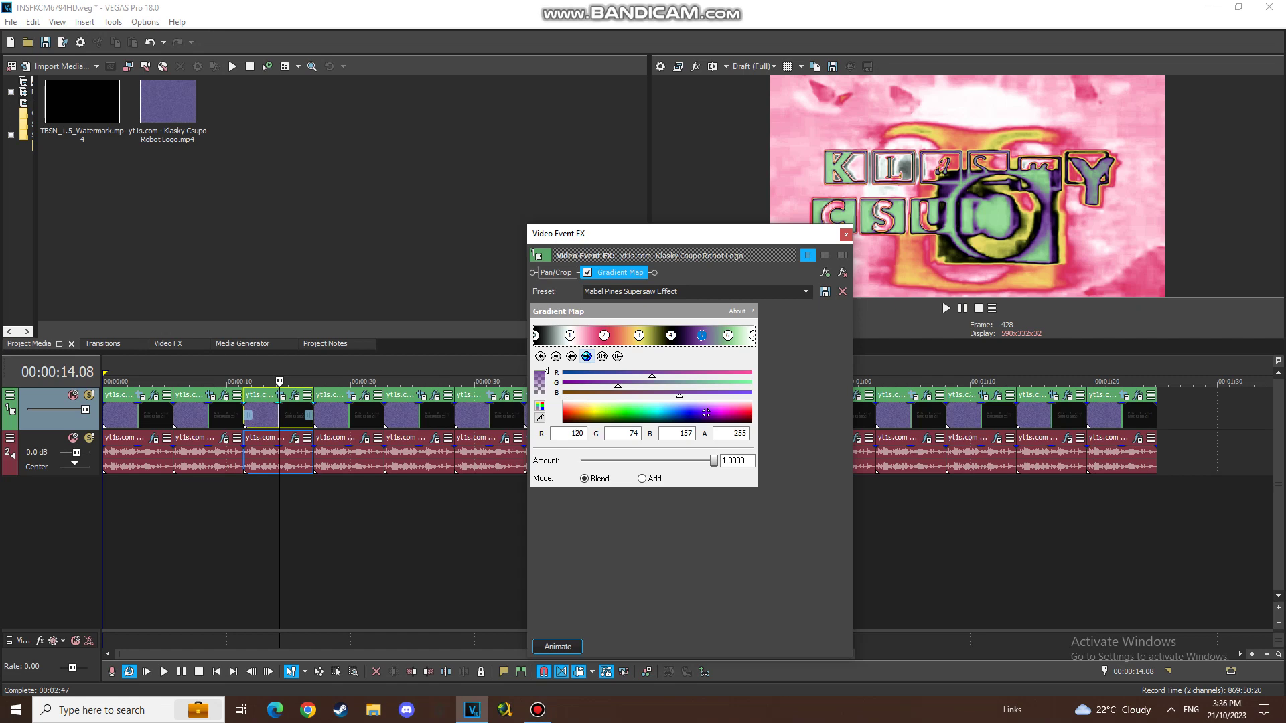
{"action": "left_click", "coordinate": [587, 356]}
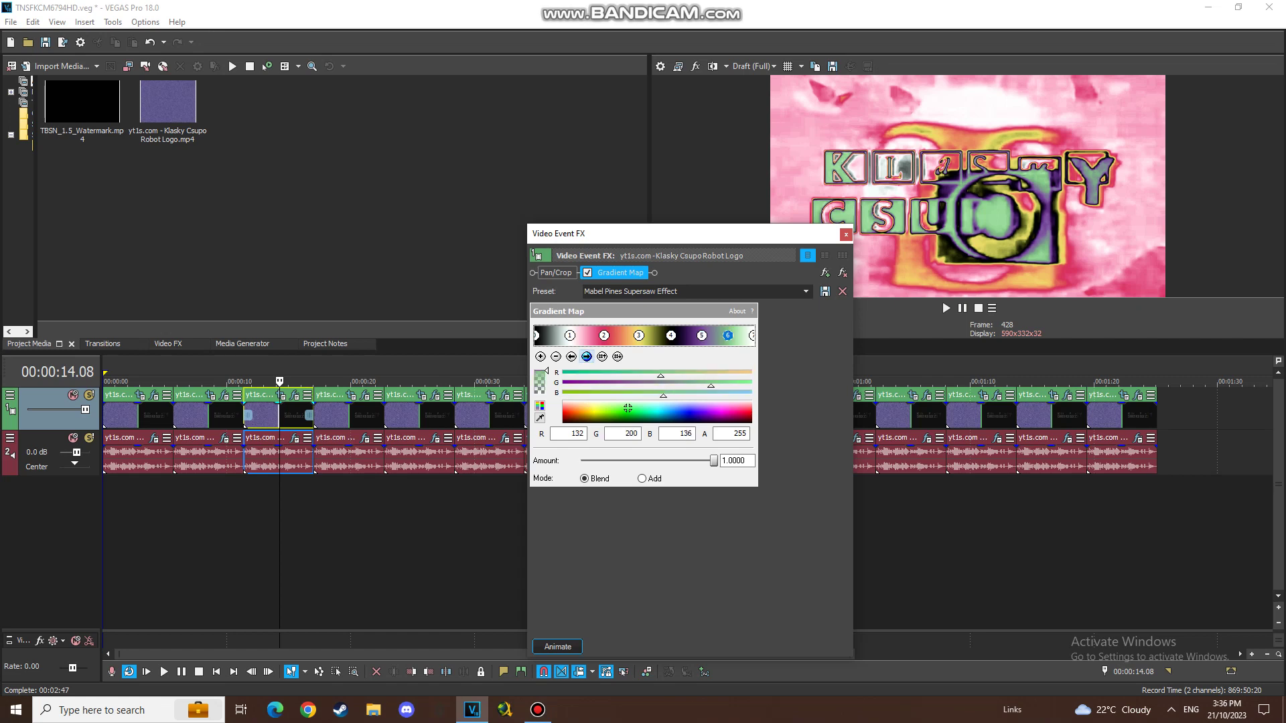
{"action": "left_click", "coordinate": [587, 356]}
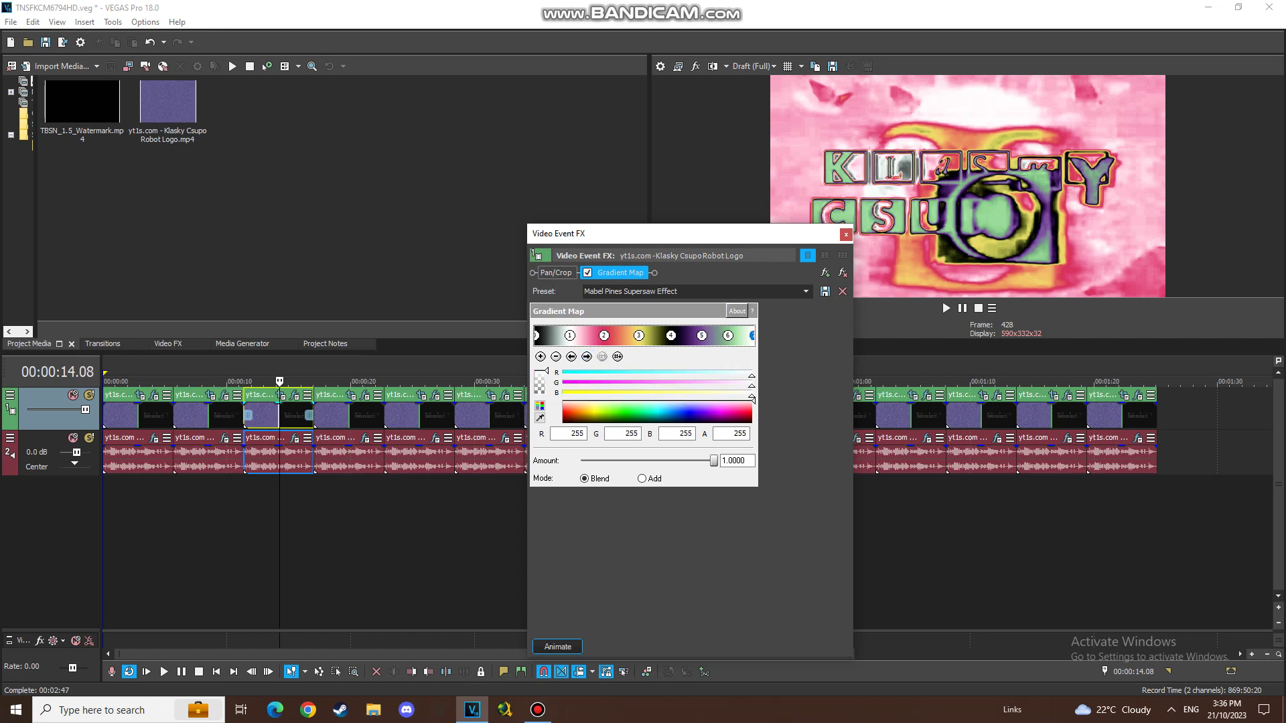
{"action": "left_click", "coordinate": [846, 234]}
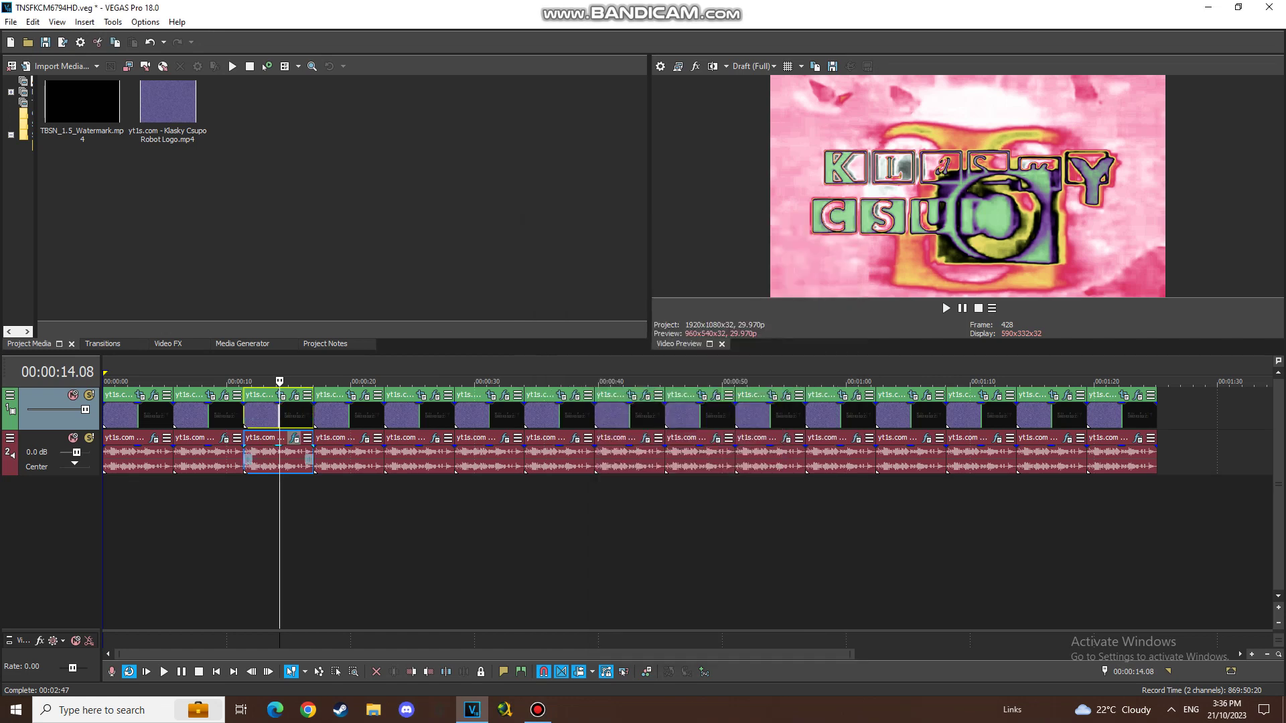
{"action": "left_click", "coordinate": [295, 438]}
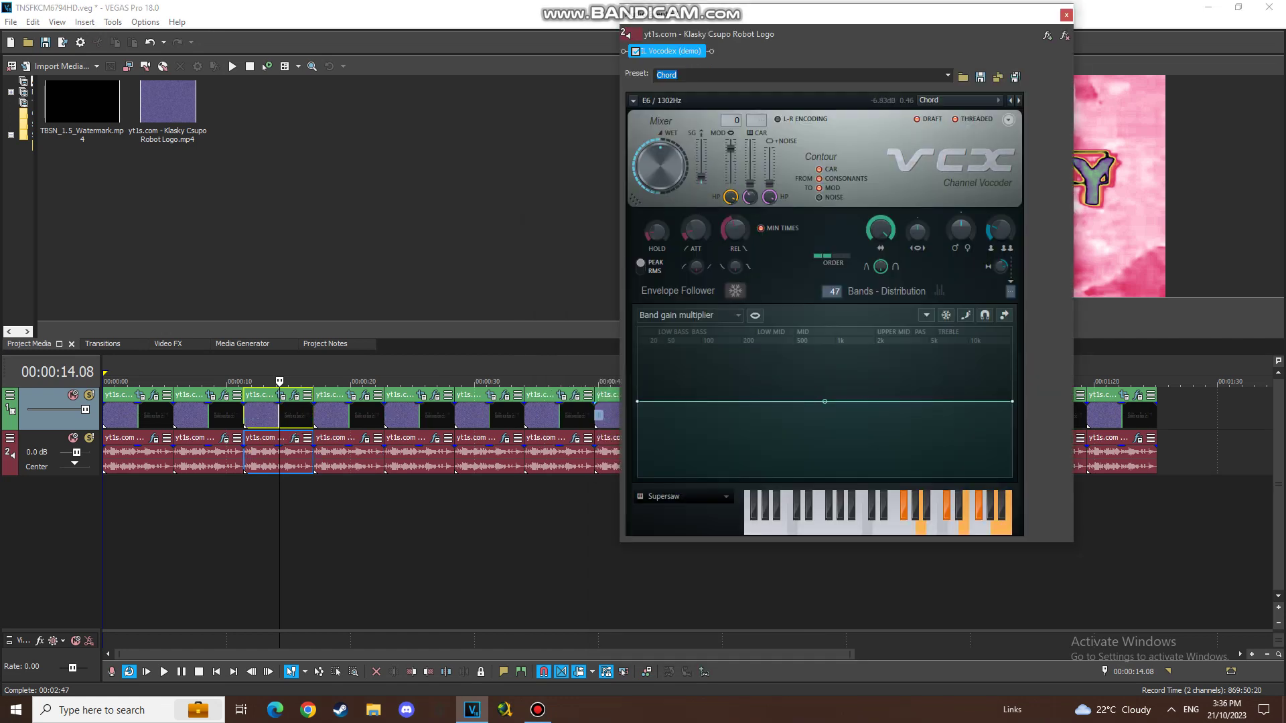
{"action": "left_click", "coordinate": [1064, 15]}
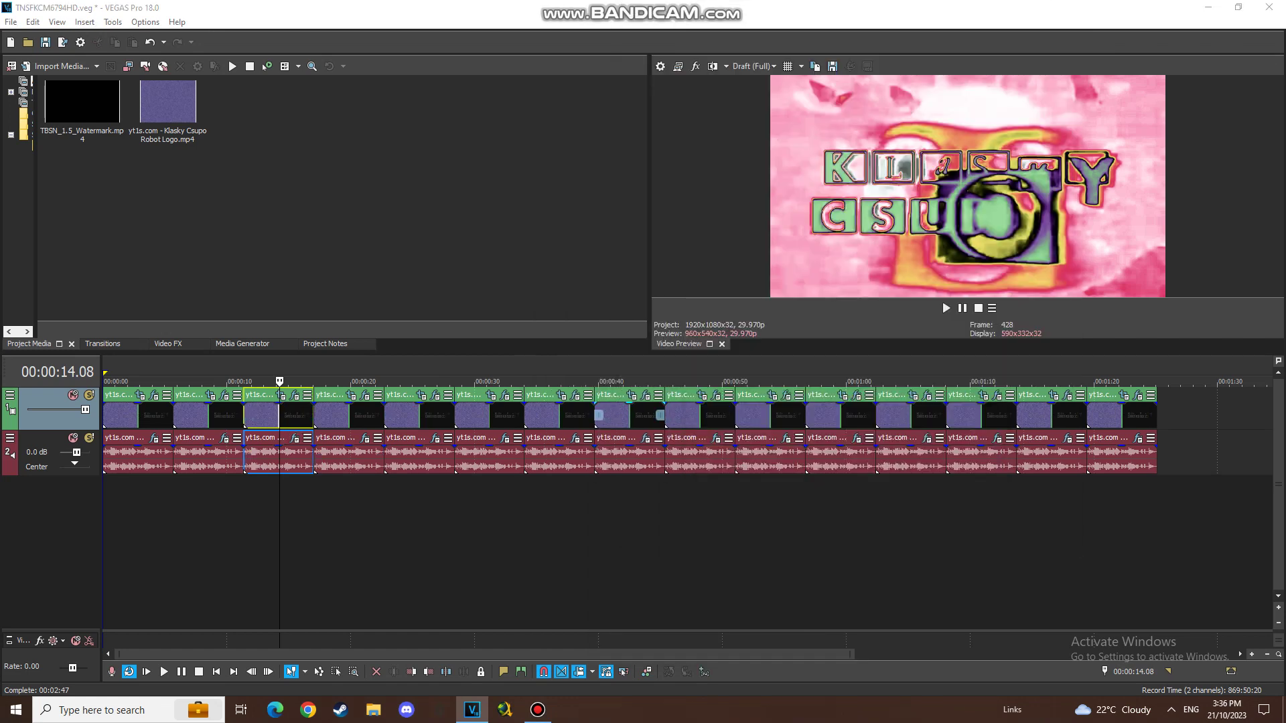
- Examine every Gradient Map colour stop on the fourth clip, plus the Vocodex settings on its audio
{"action": "left_click", "coordinate": [353, 413]}
{"action": "left_click", "coordinate": [365, 395]}
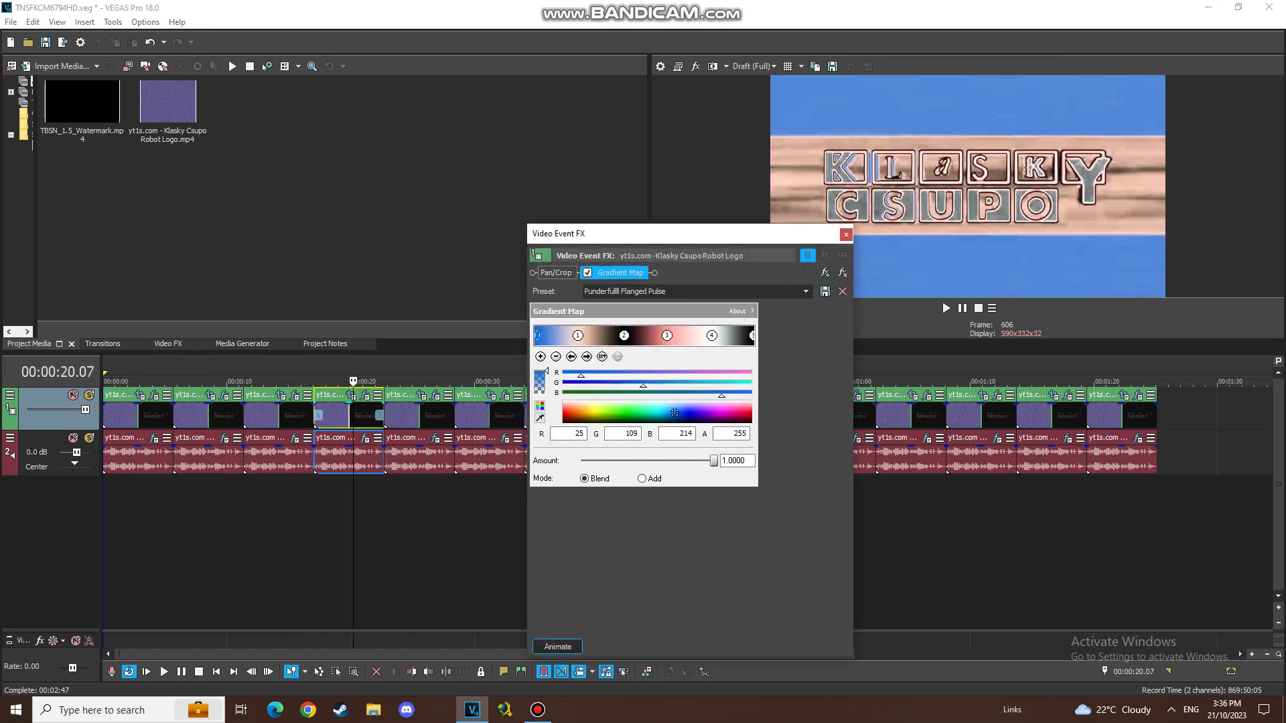
{"action": "left_click", "coordinate": [586, 356]}
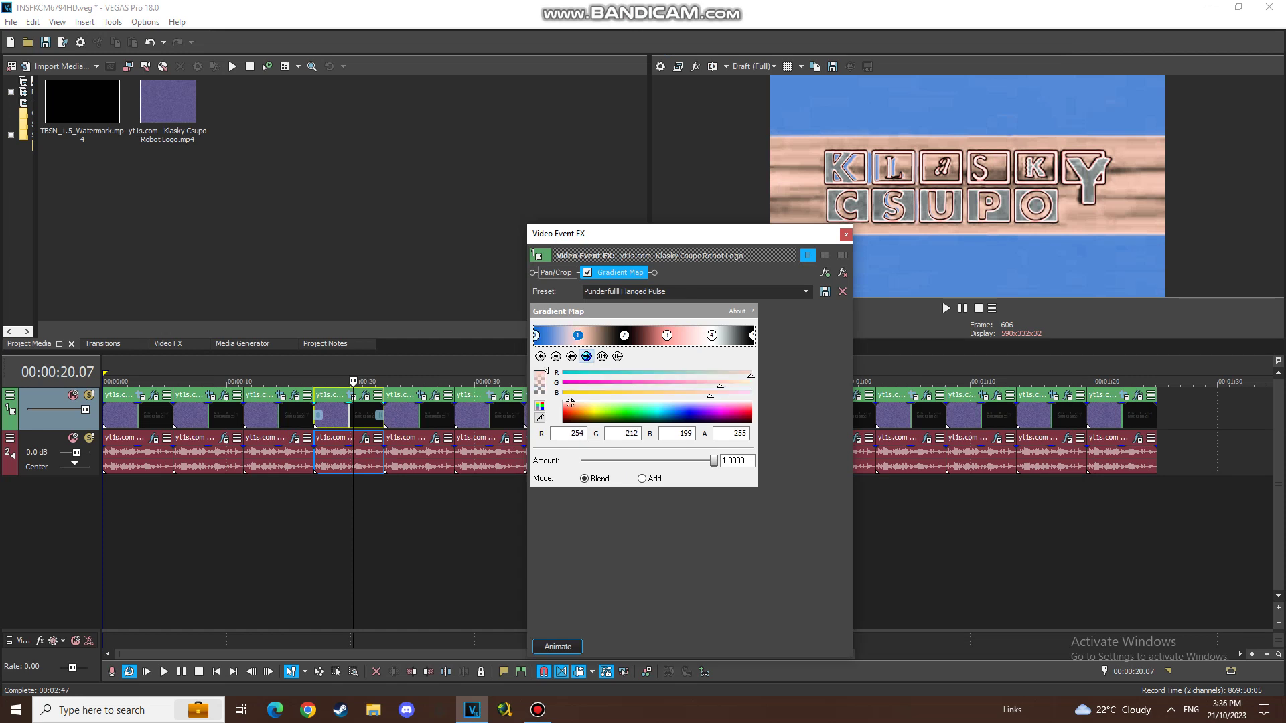
{"action": "left_click", "coordinate": [587, 357]}
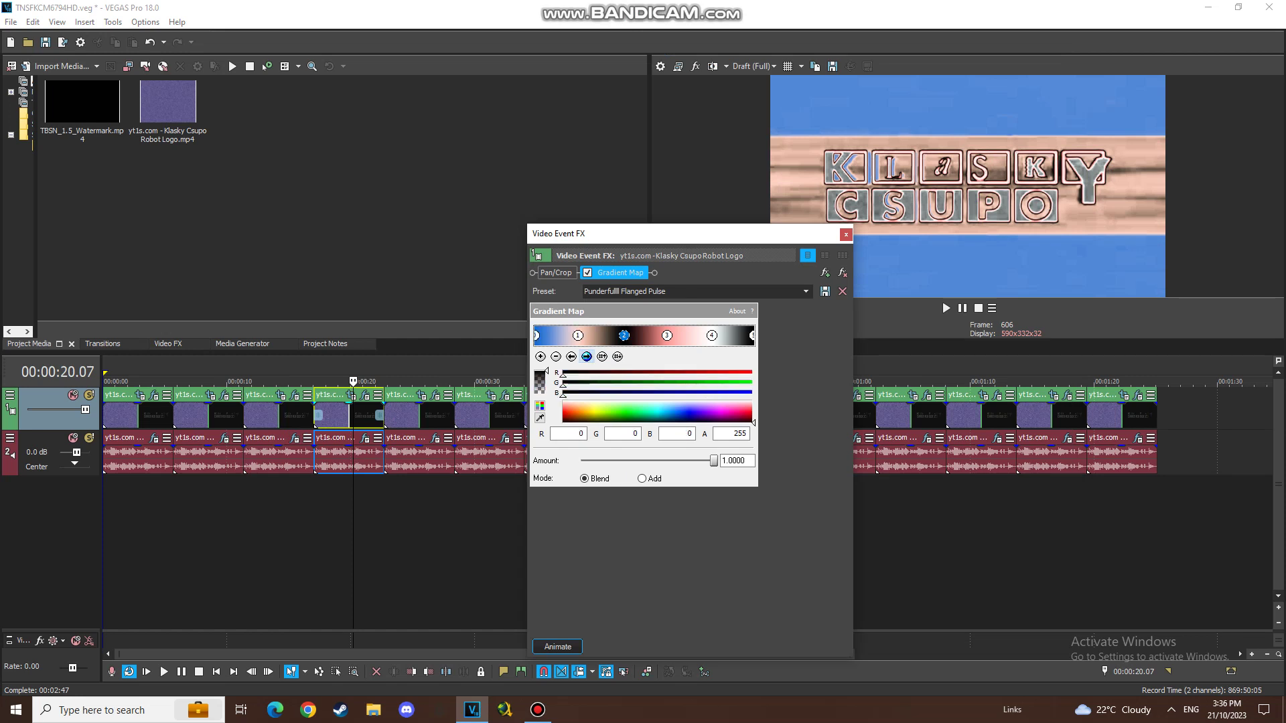
{"action": "left_click", "coordinate": [586, 356]}
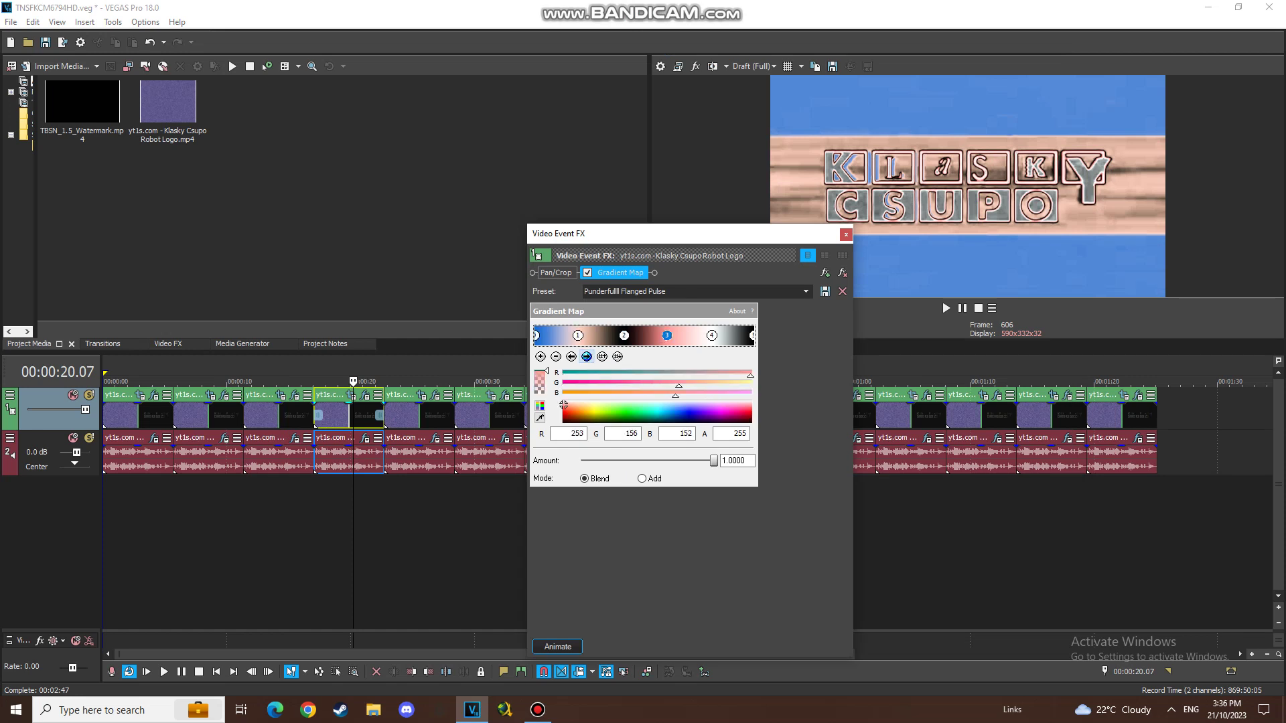
{"action": "left_click", "coordinate": [587, 356]}
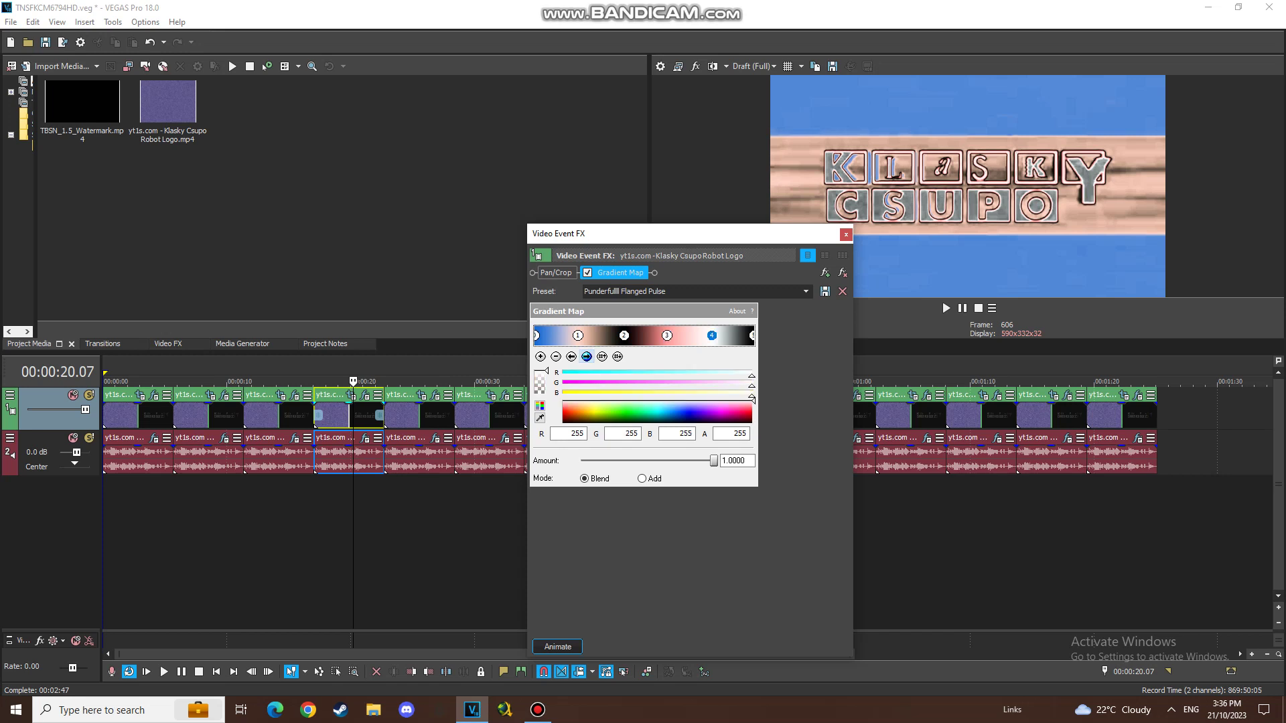
{"action": "left_click", "coordinate": [587, 356]}
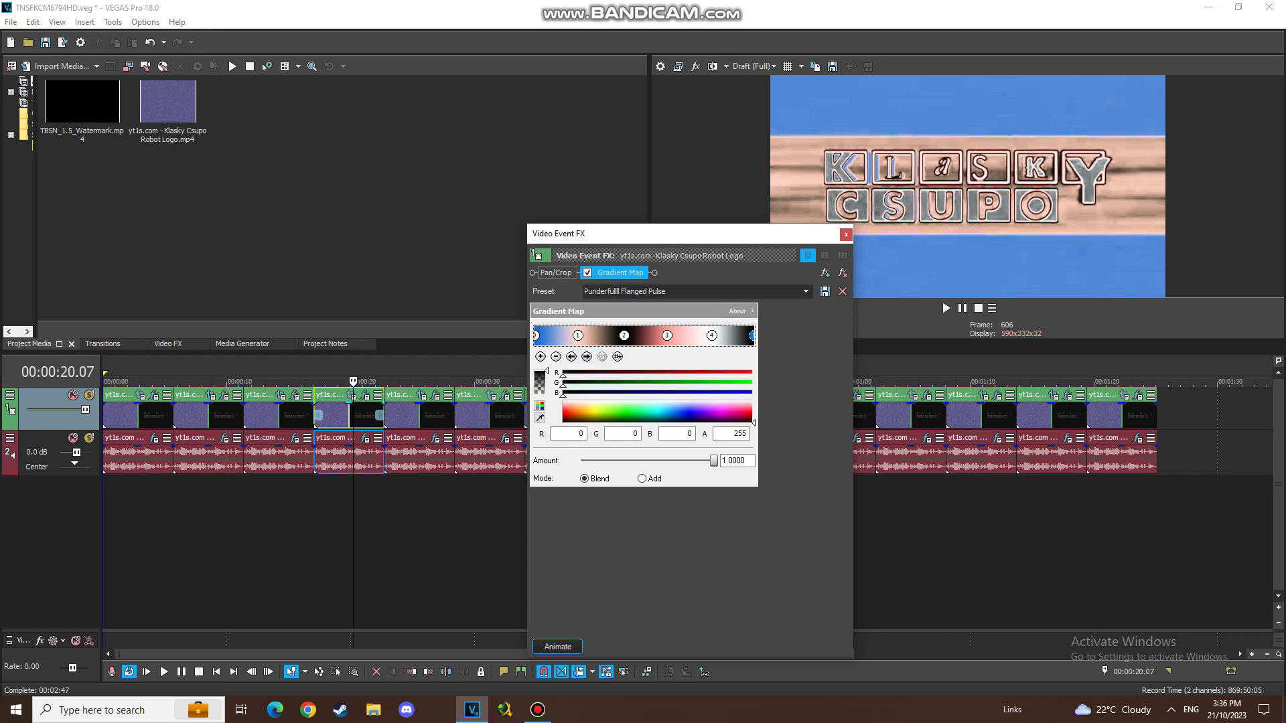
{"action": "left_click", "coordinate": [845, 234]}
{"action": "left_click", "coordinate": [365, 438]}
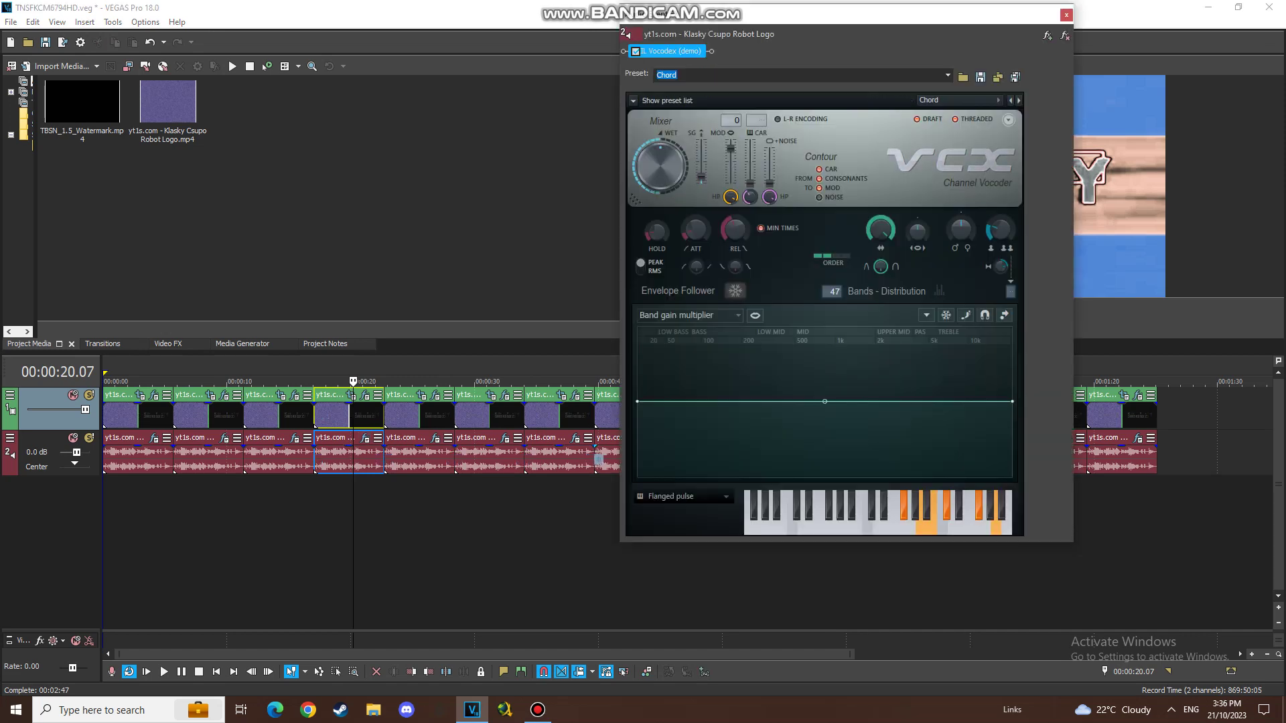
{"action": "left_click", "coordinate": [1064, 15]}
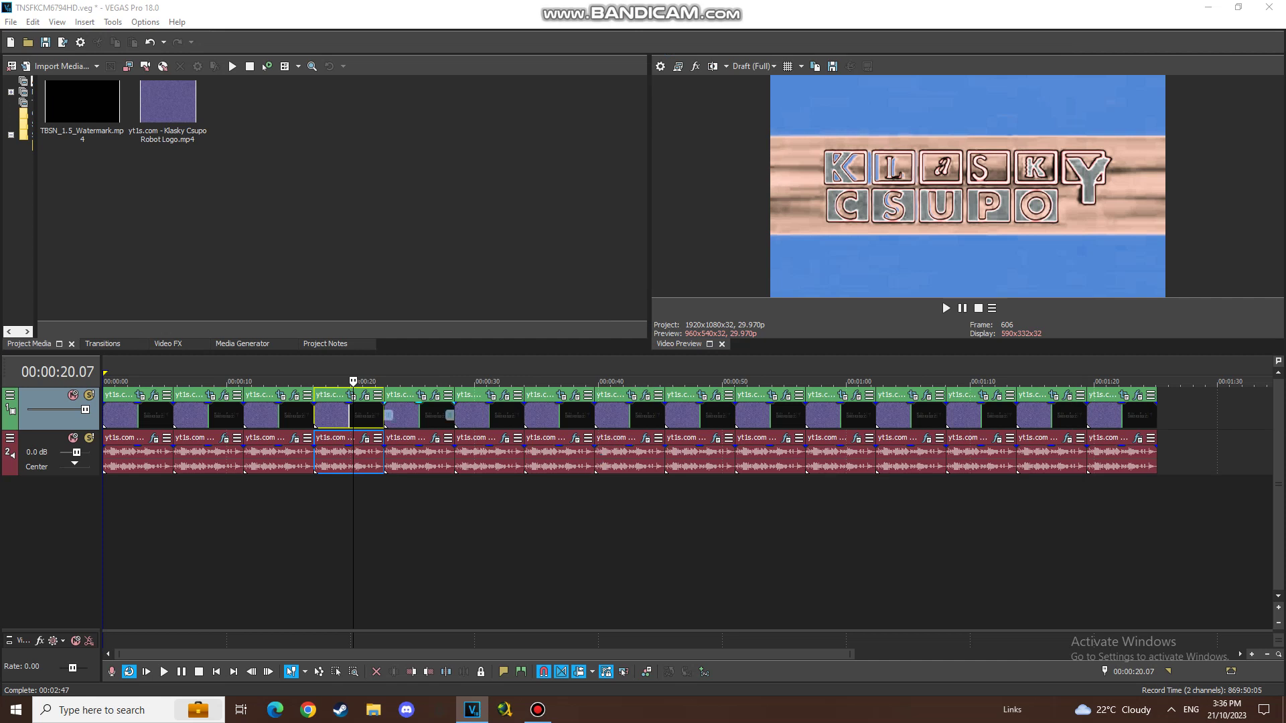
- Inspect the settings of the first Swirl, the Rays and the second Swirl effect on the fifth clip
{"action": "left_click", "coordinate": [416, 415]}
{"action": "left_click", "coordinate": [434, 394]}
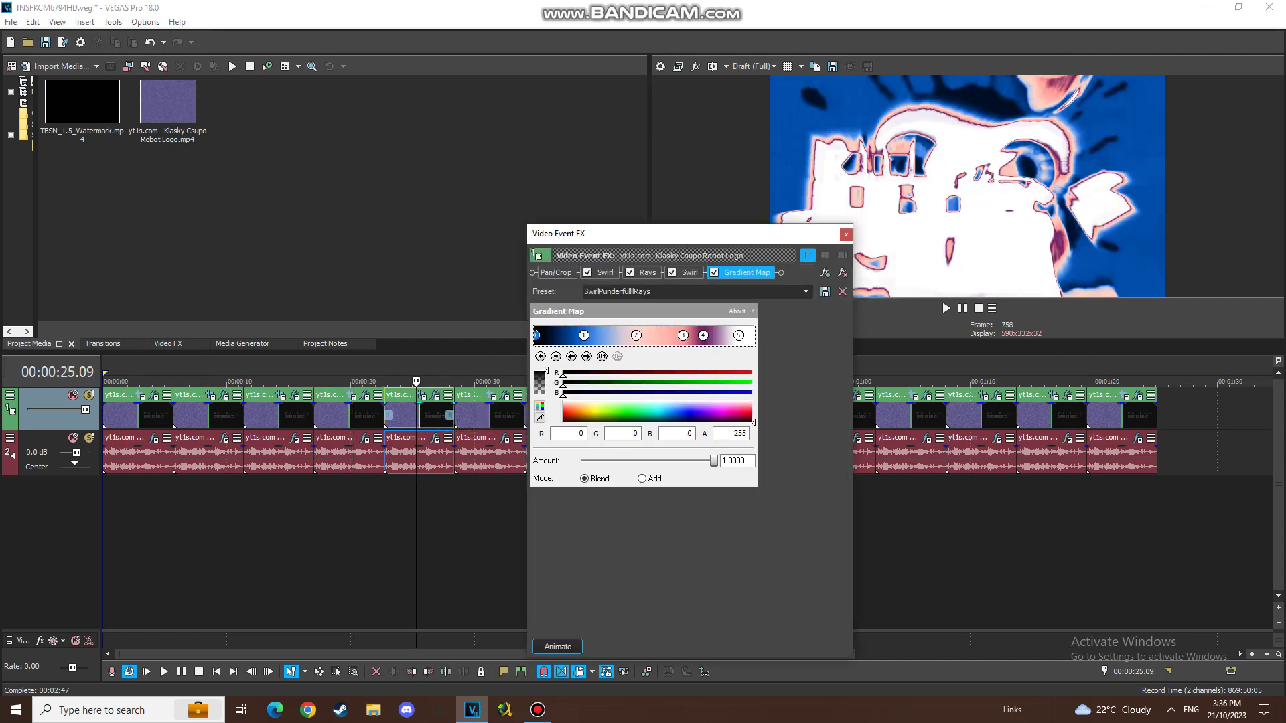
{"action": "left_click", "coordinate": [605, 273]}
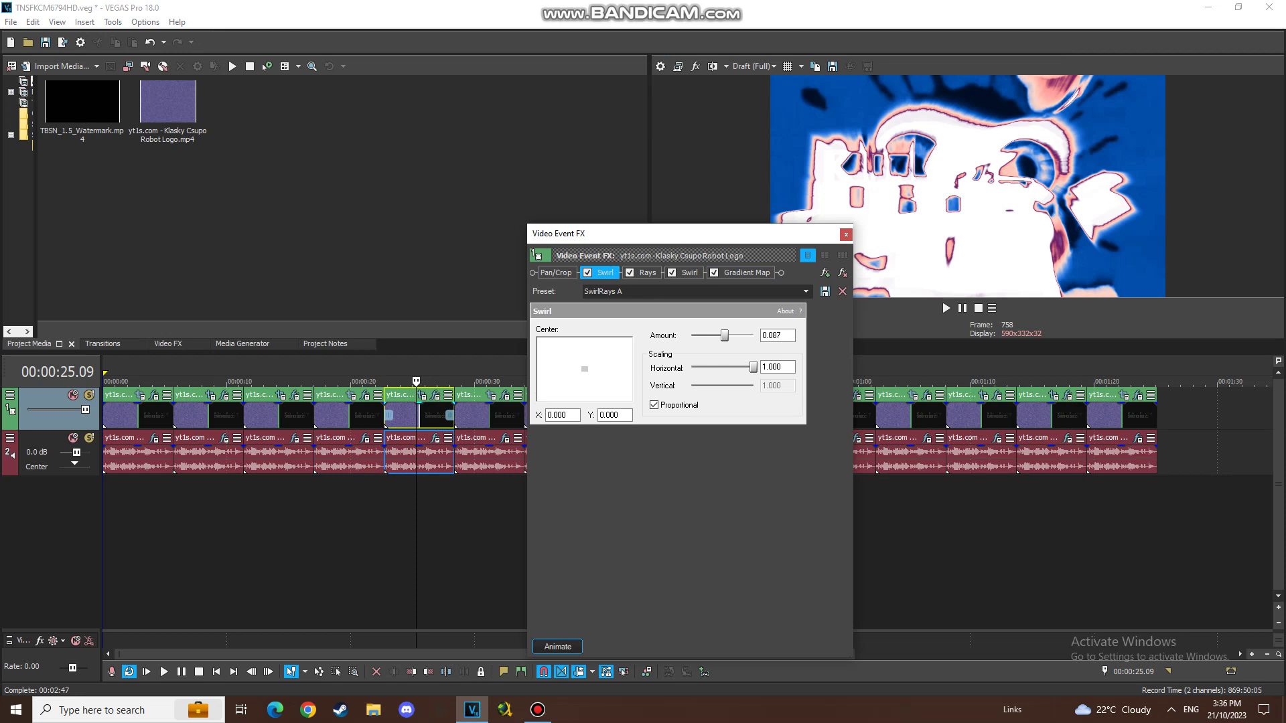
{"action": "left_click", "coordinate": [642, 272]}
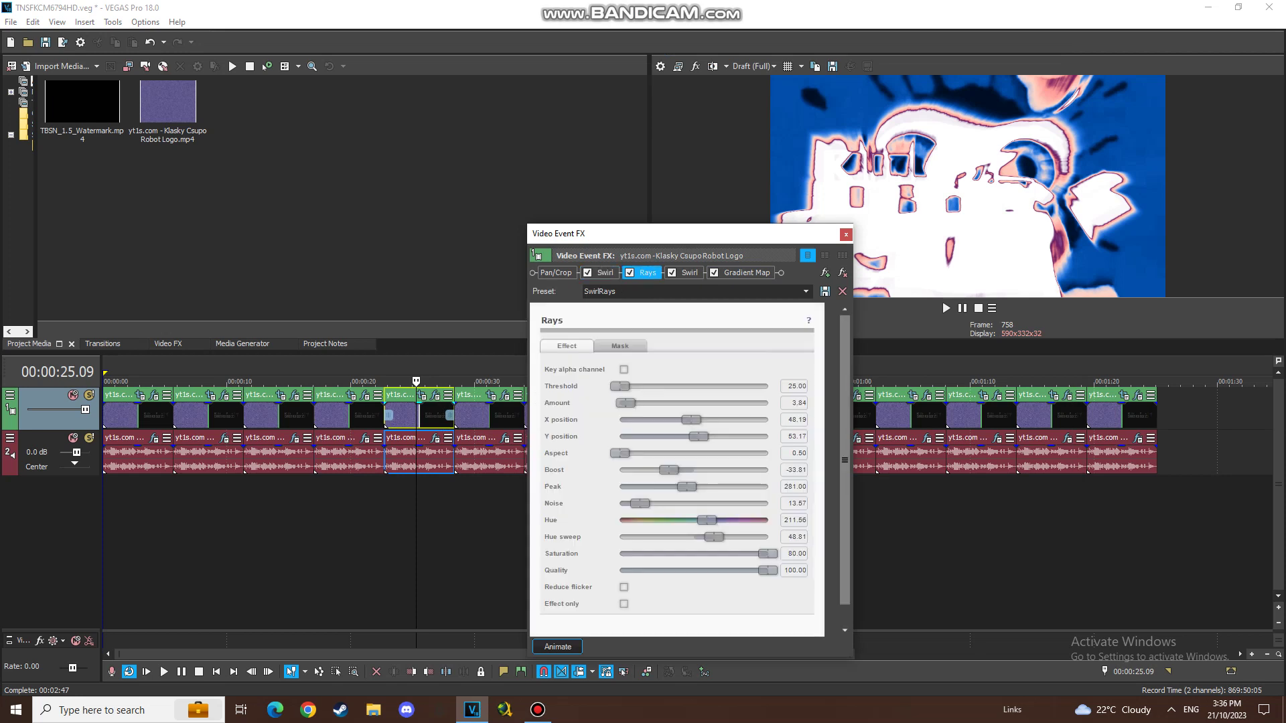
{"action": "left_click", "coordinate": [686, 273]}
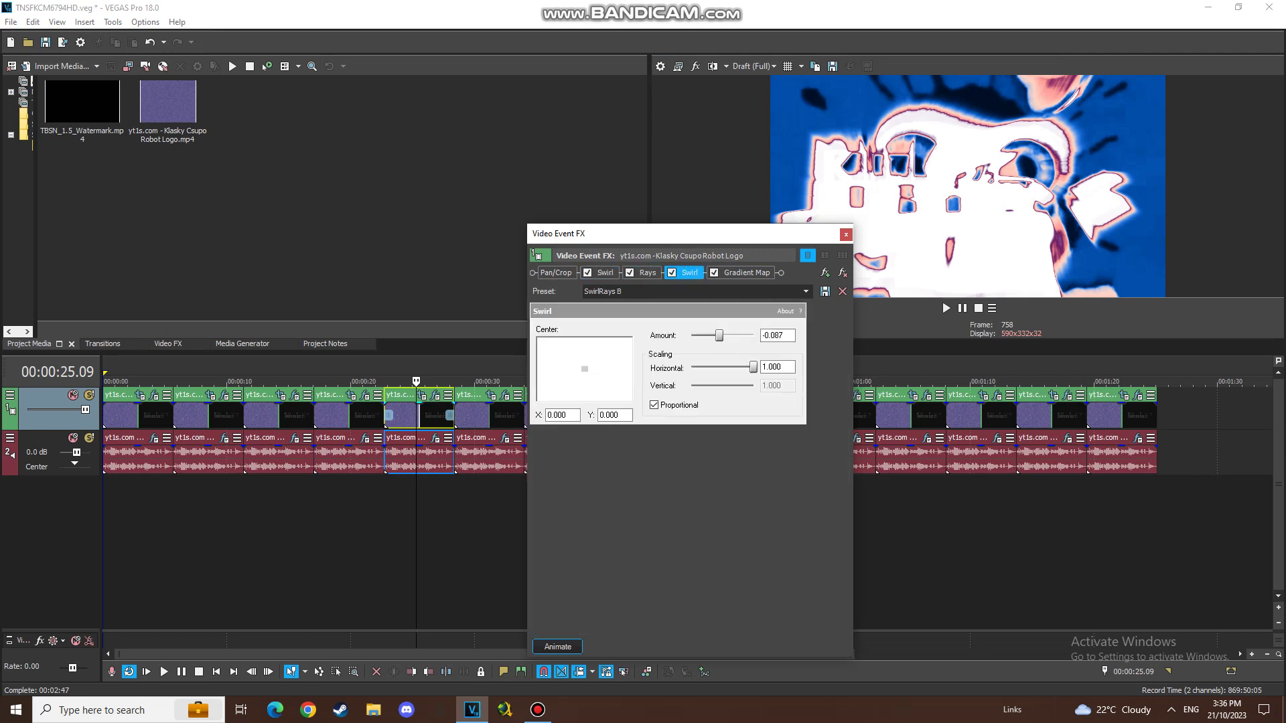
- Go through the fifth clip's Gradient Map colour stops from the first to the last, and close its video effects
{"action": "left_click", "coordinate": [744, 273]}
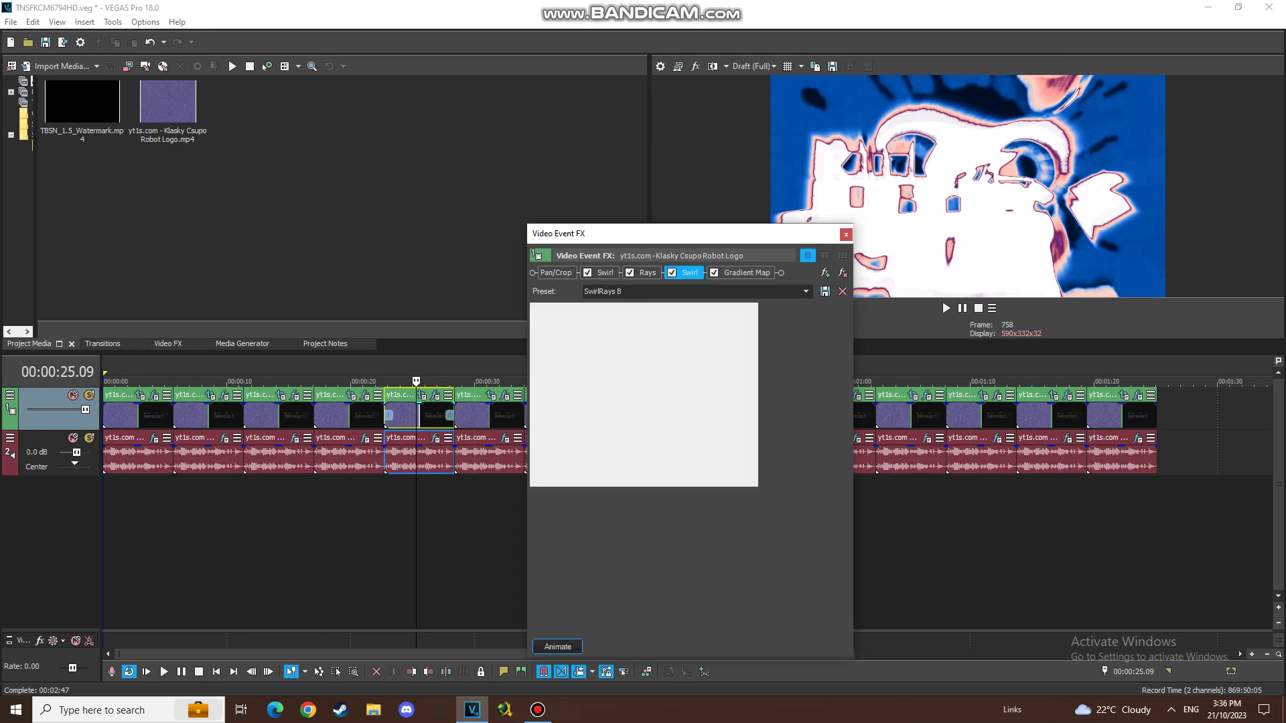
{"action": "left_click", "coordinate": [586, 356]}
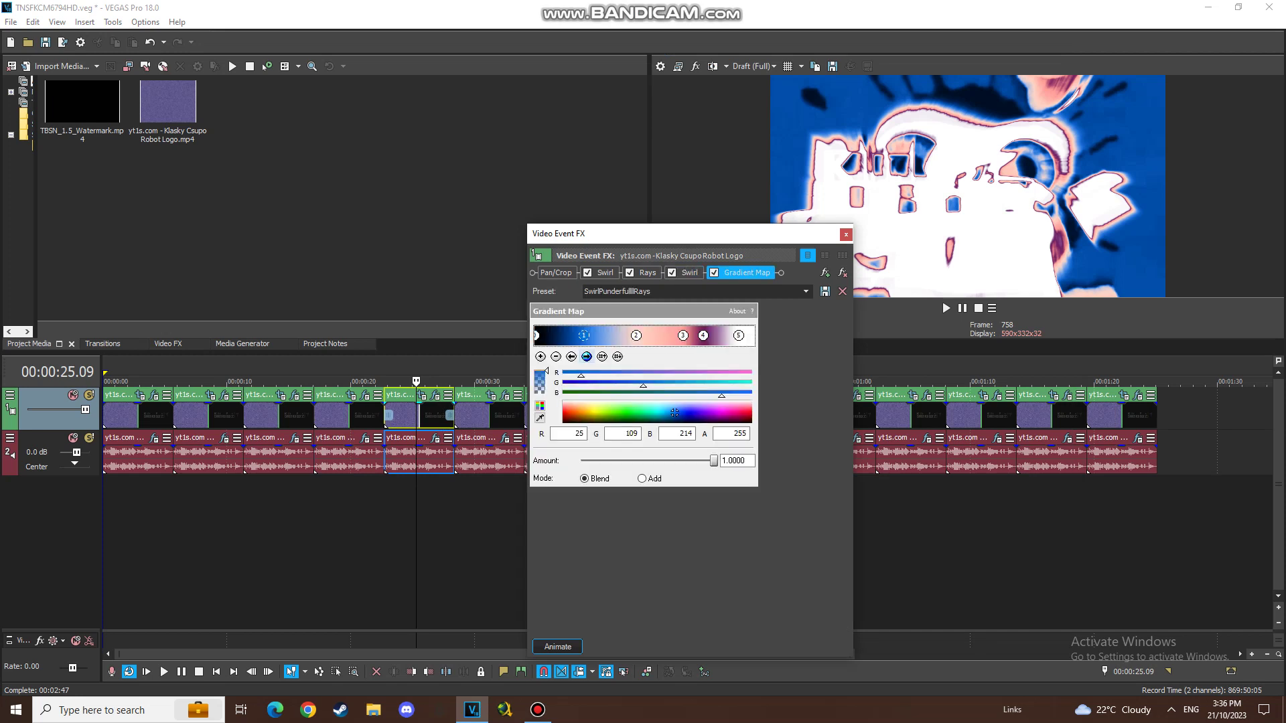
{"action": "left_click", "coordinate": [586, 356]}
{"action": "left_click", "coordinate": [587, 356]}
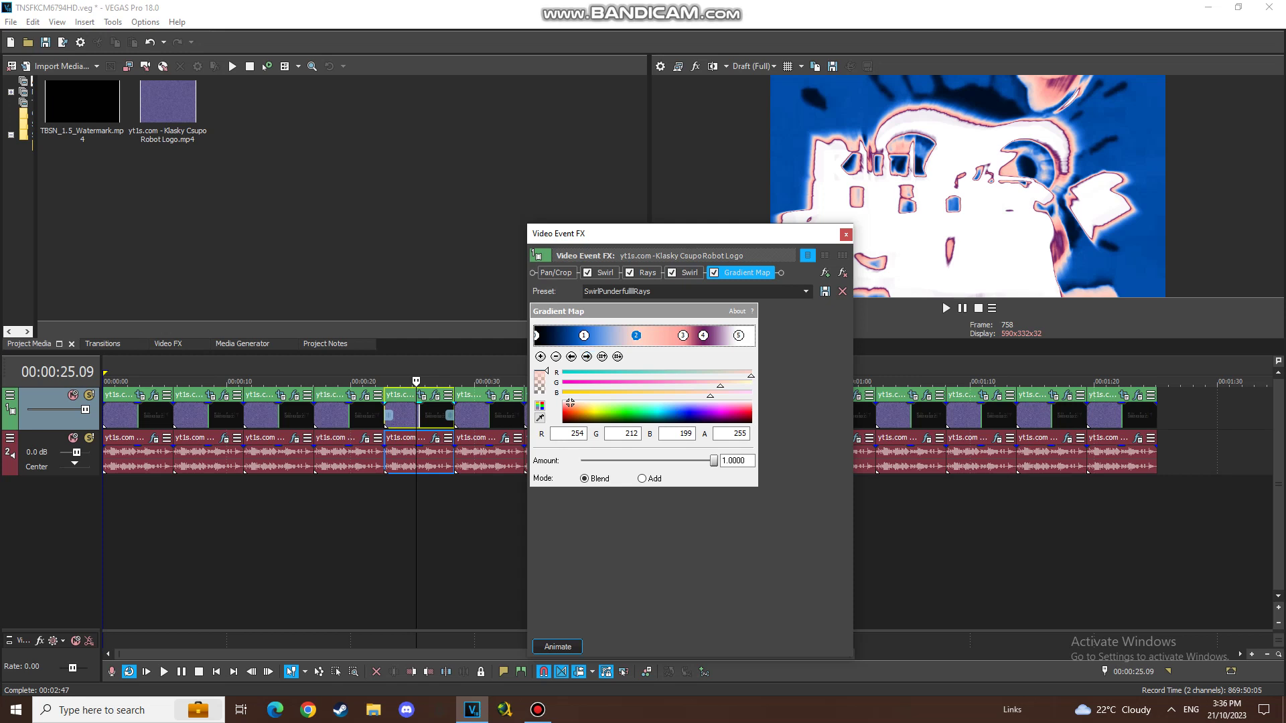
{"action": "left_click", "coordinate": [586, 356]}
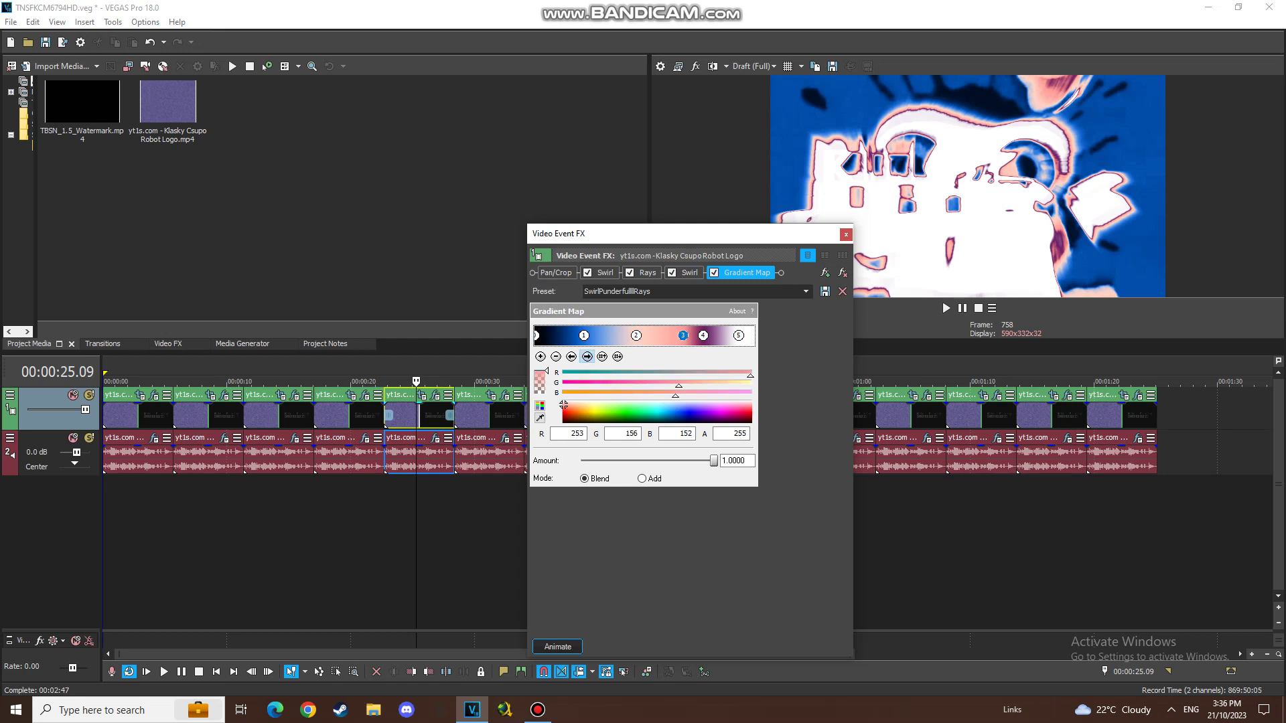
{"action": "left_click", "coordinate": [587, 357]}
{"action": "left_click", "coordinate": [587, 356]}
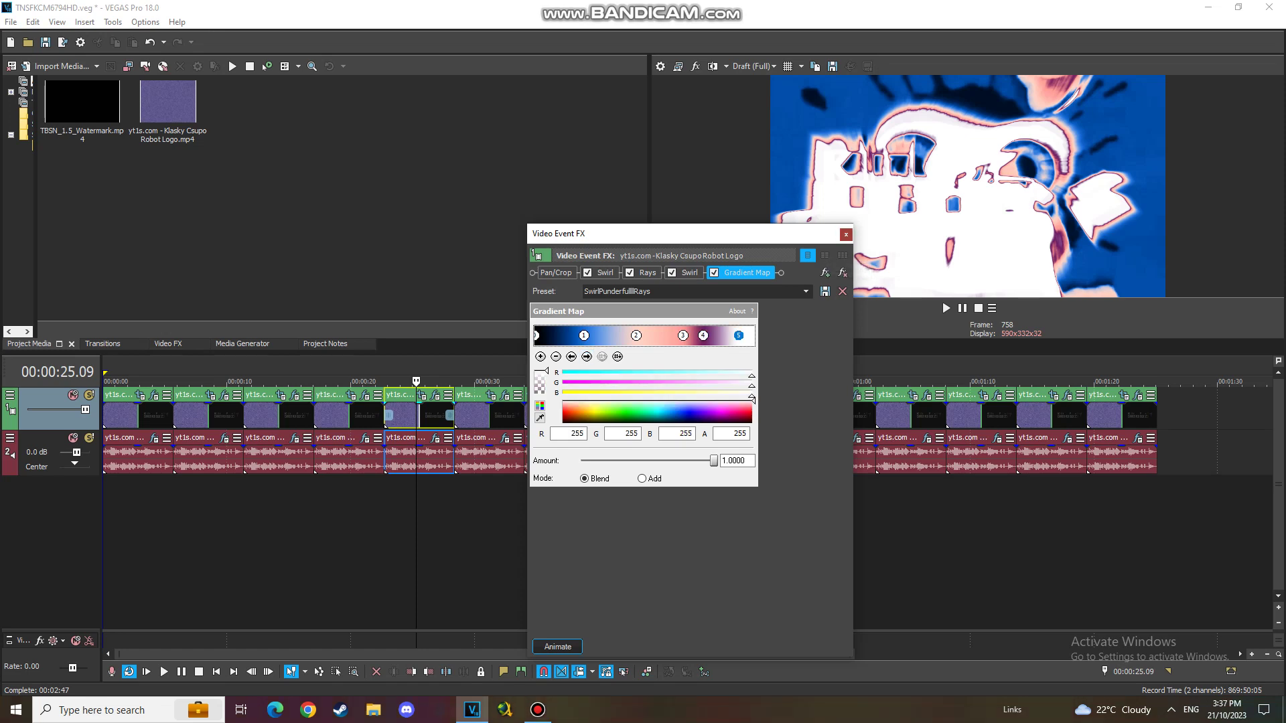
{"action": "left_click", "coordinate": [846, 234]}
- Review the ERZATZ and Vocodex settings on the fifth clip's audio
{"action": "left_click", "coordinate": [436, 439]}
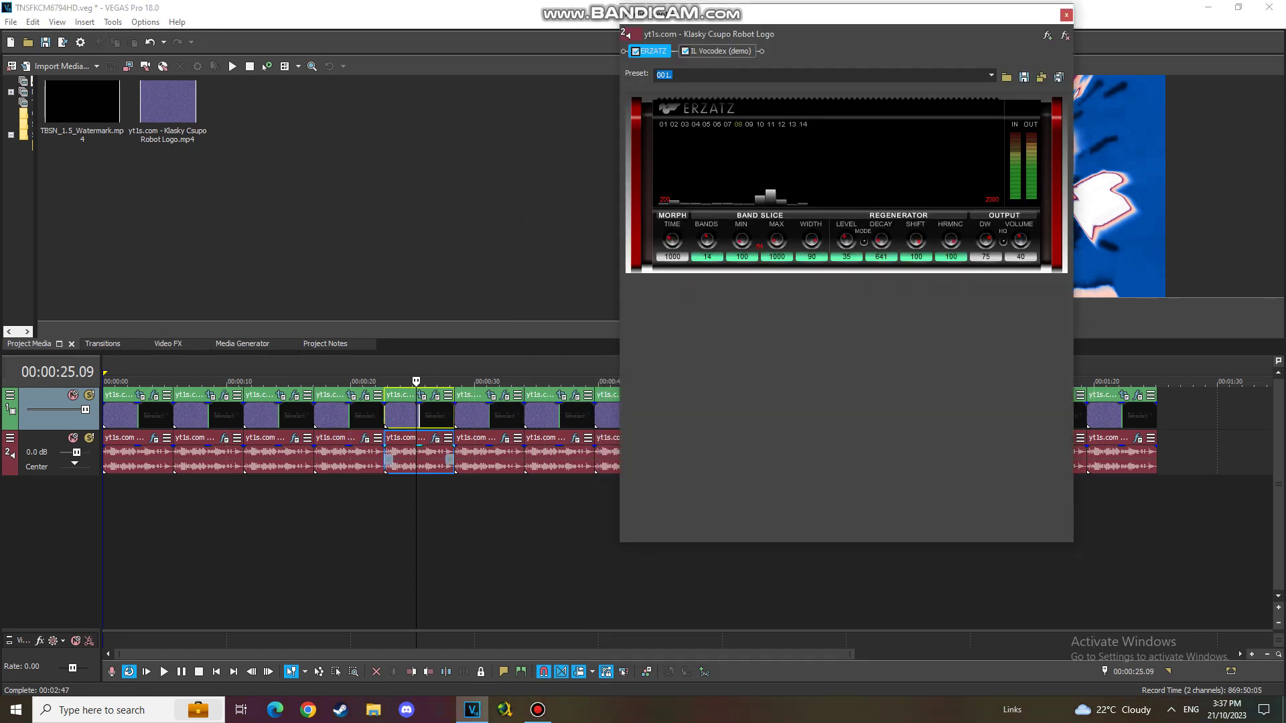
{"action": "left_click", "coordinate": [717, 51]}
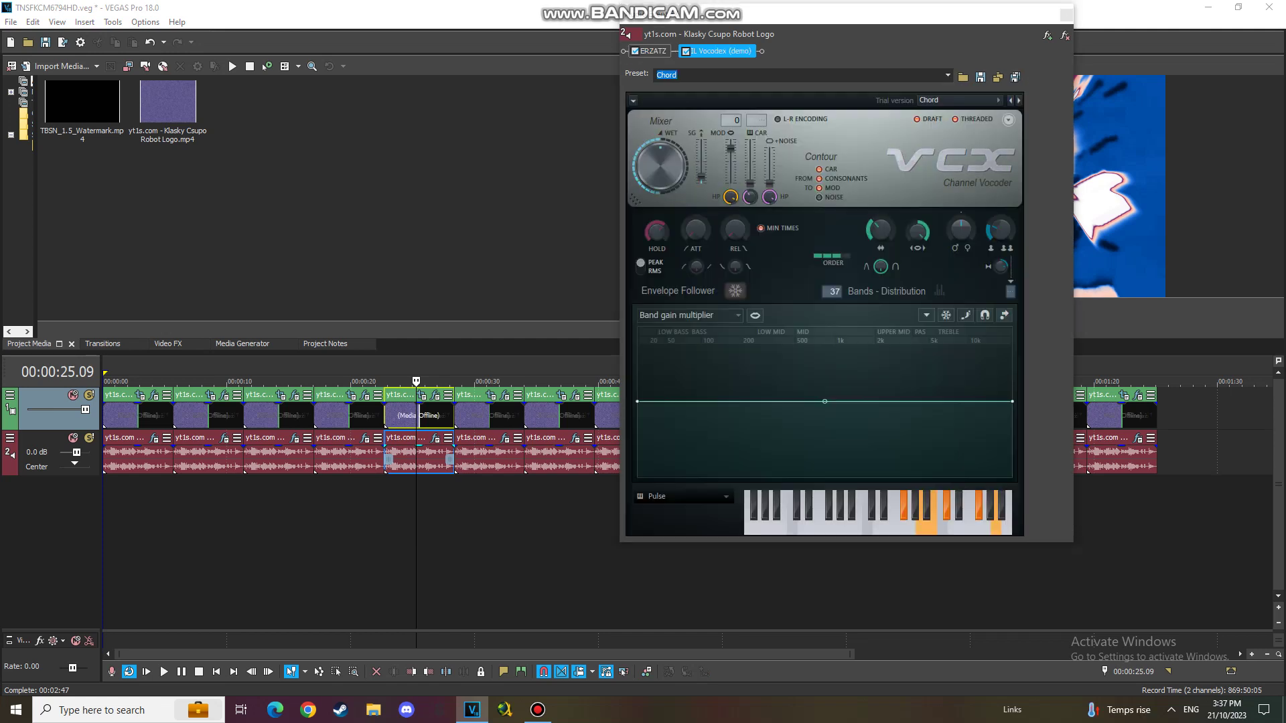
{"action": "left_click", "coordinate": [1065, 14]}
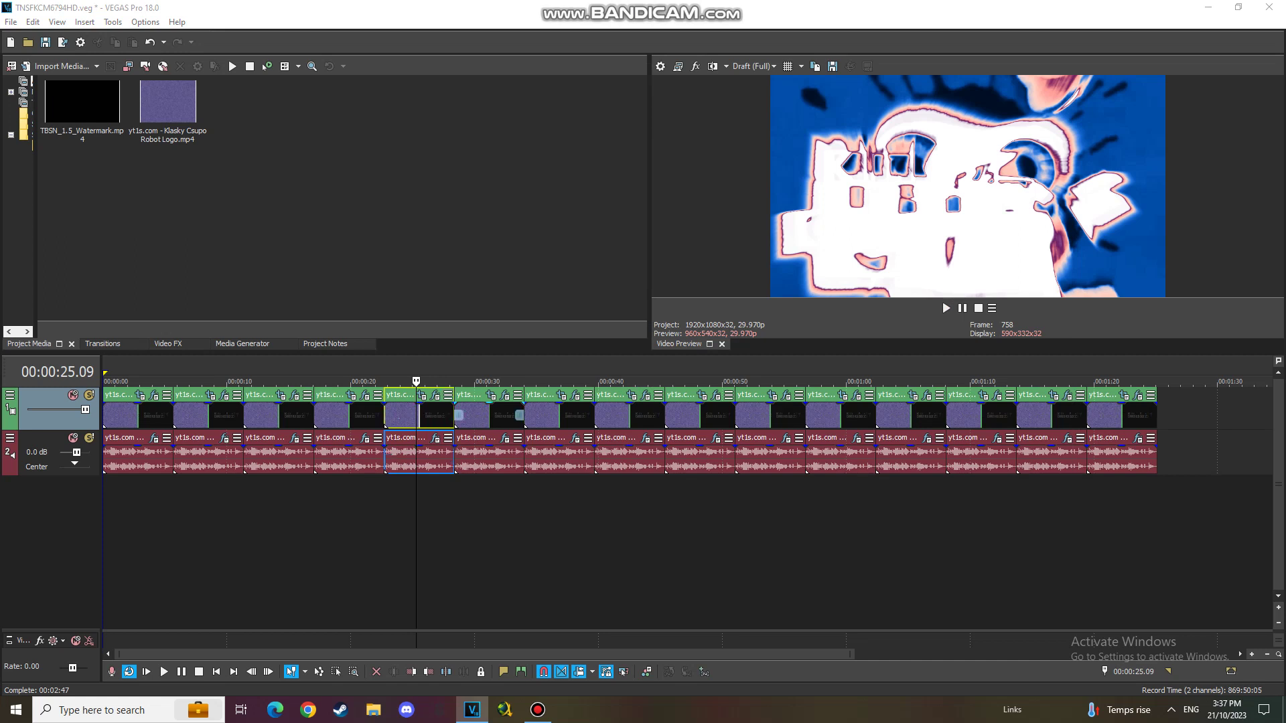
- Examine all Gradient Map colour stops of the sixth clip's video effects and the Vocodex settings on its audio
{"action": "left_click", "coordinate": [486, 456]}
{"action": "left_click", "coordinate": [505, 395]}
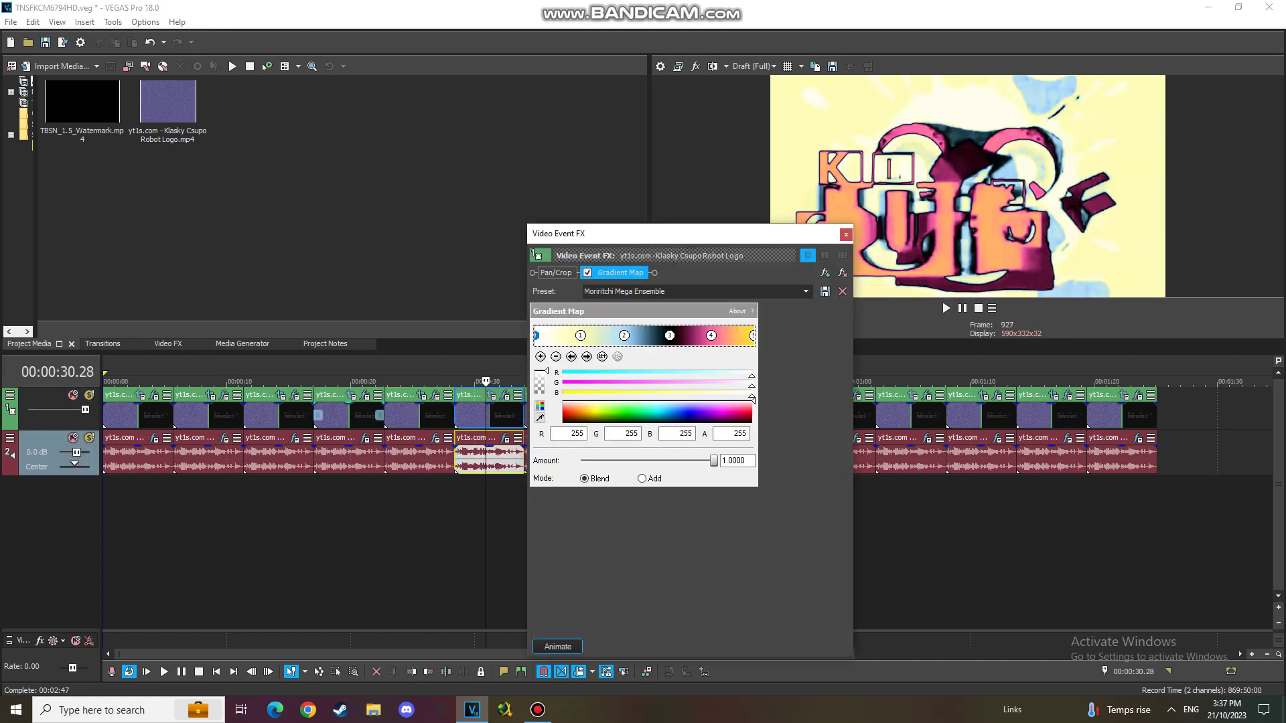
{"action": "left_click", "coordinate": [357, 415]}
{"action": "left_click", "coordinate": [490, 415]}
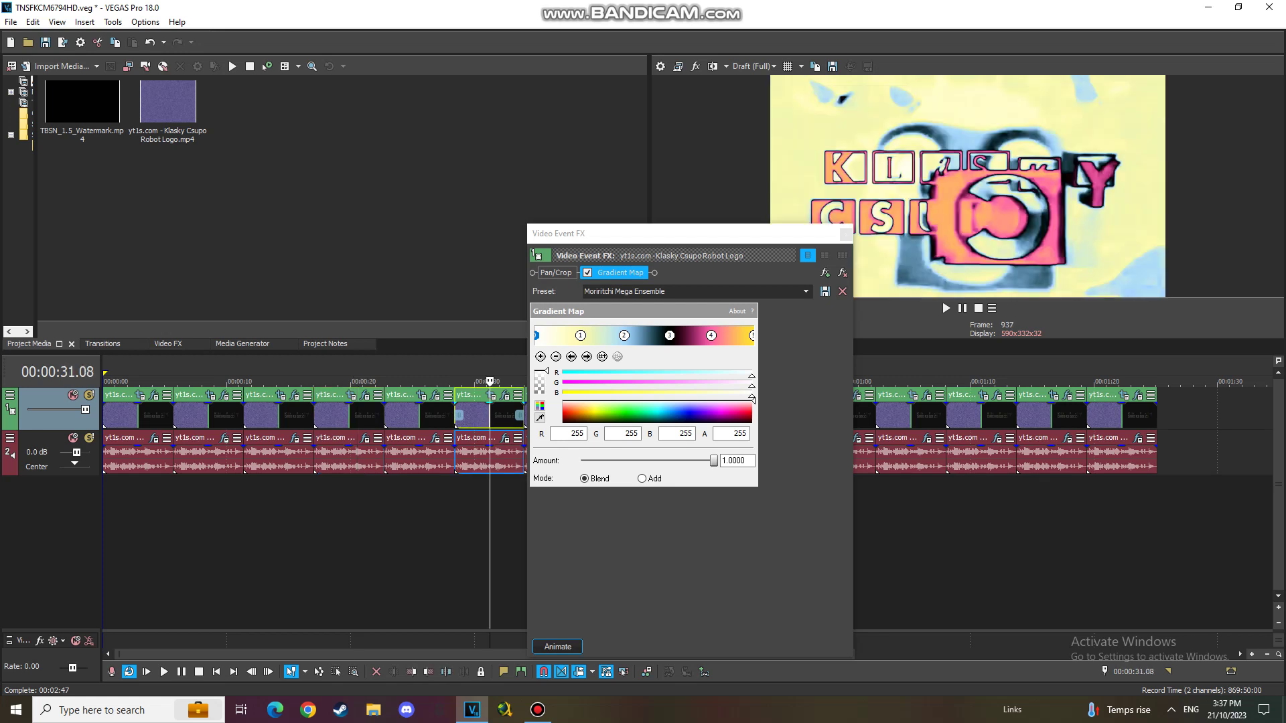
{"action": "left_click", "coordinate": [587, 356]}
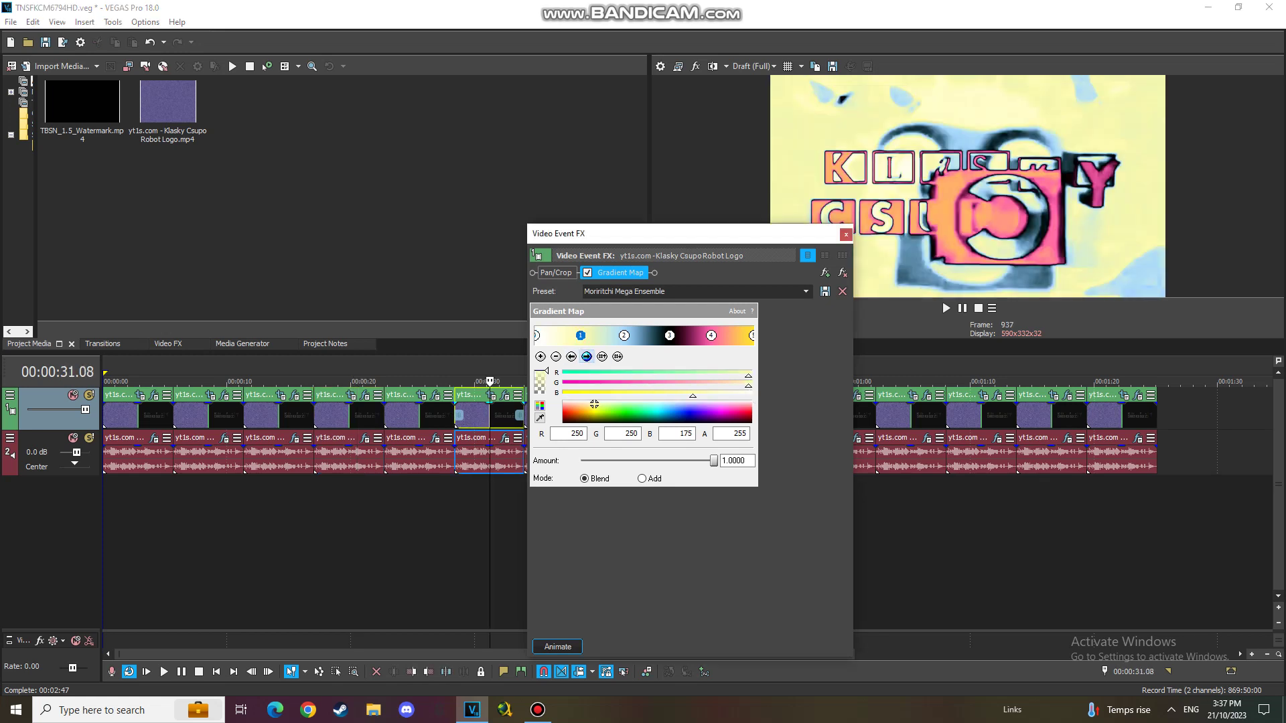
{"action": "left_click", "coordinate": [587, 356]}
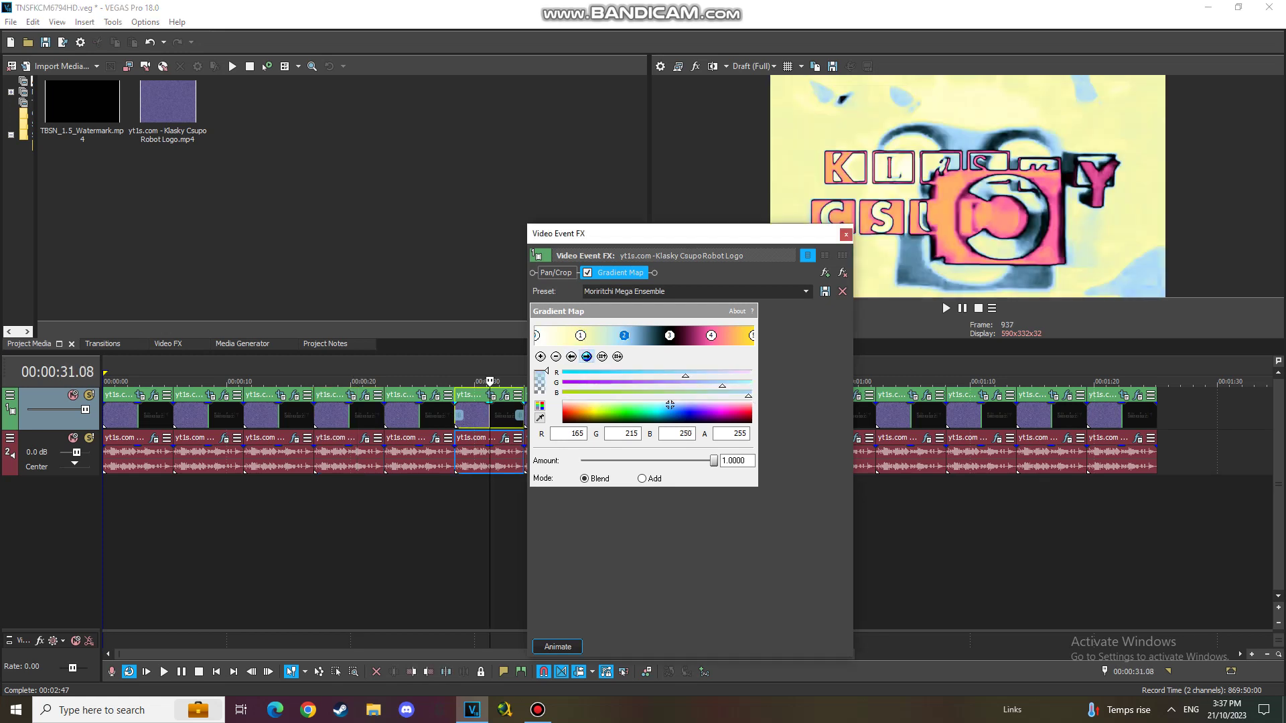
{"action": "left_click", "coordinate": [586, 357]}
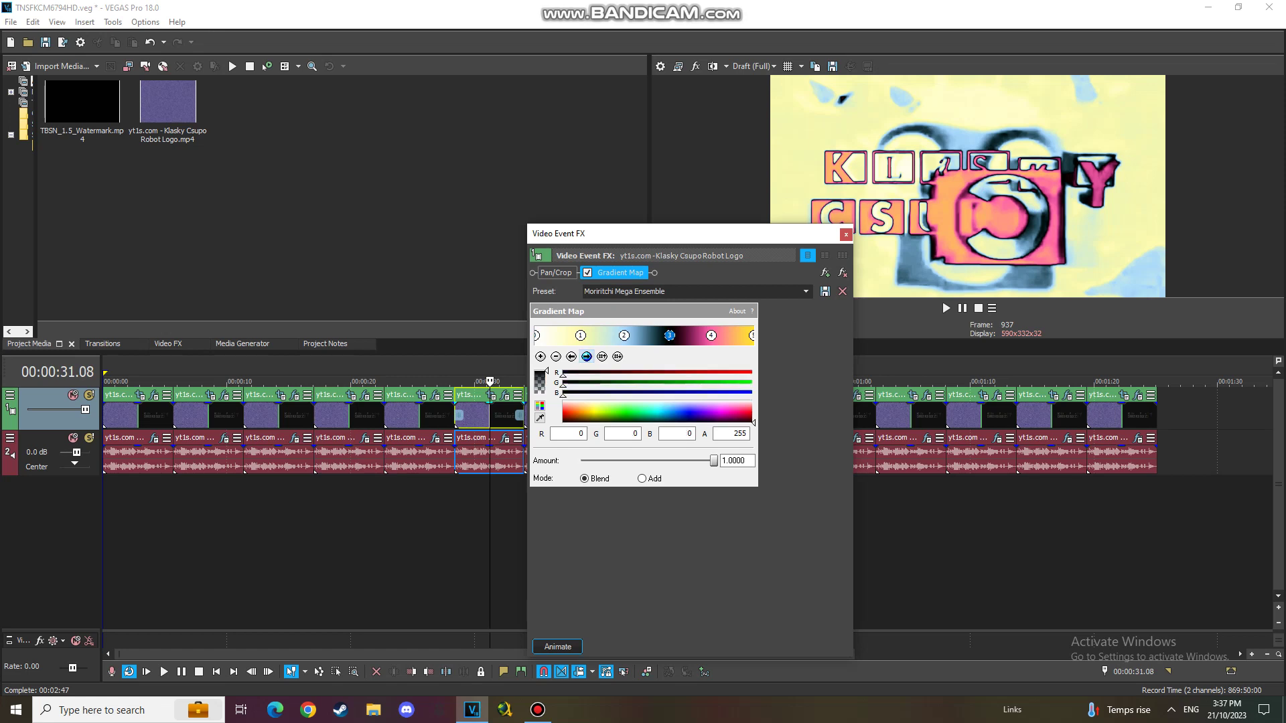
{"action": "left_click", "coordinate": [587, 356]}
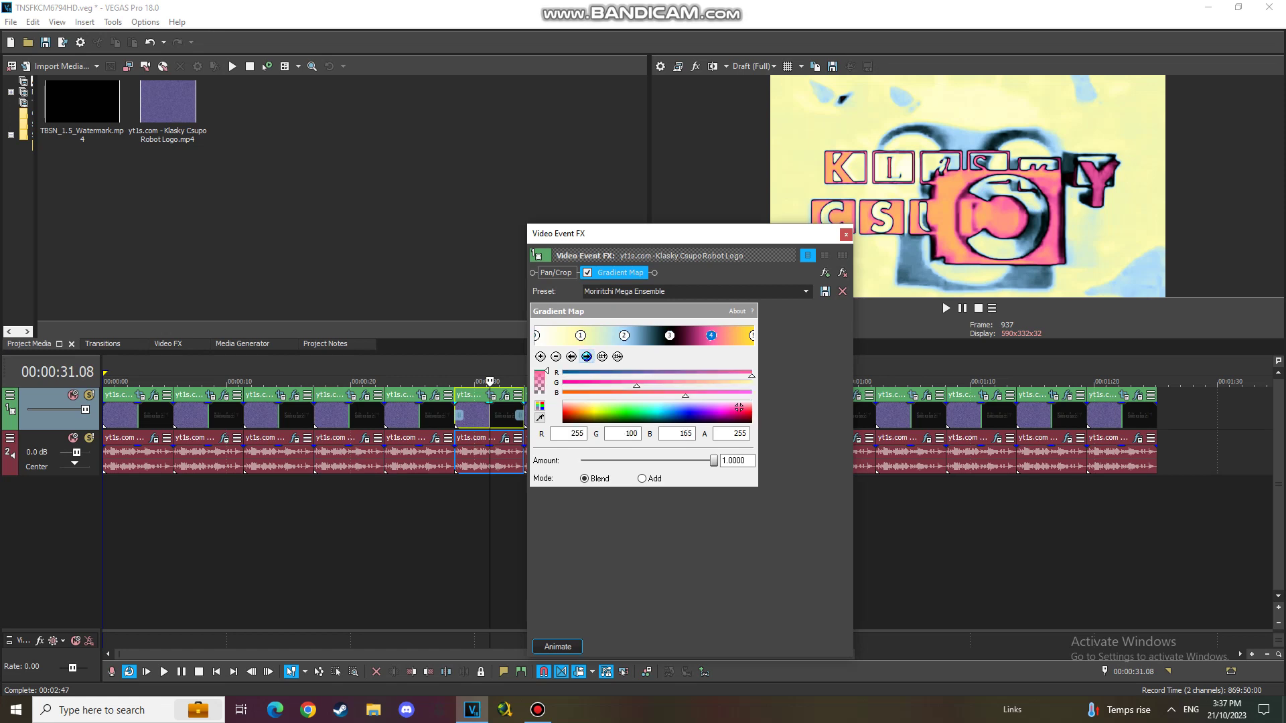
{"action": "left_click", "coordinate": [587, 357]}
{"action": "left_click", "coordinate": [845, 233]}
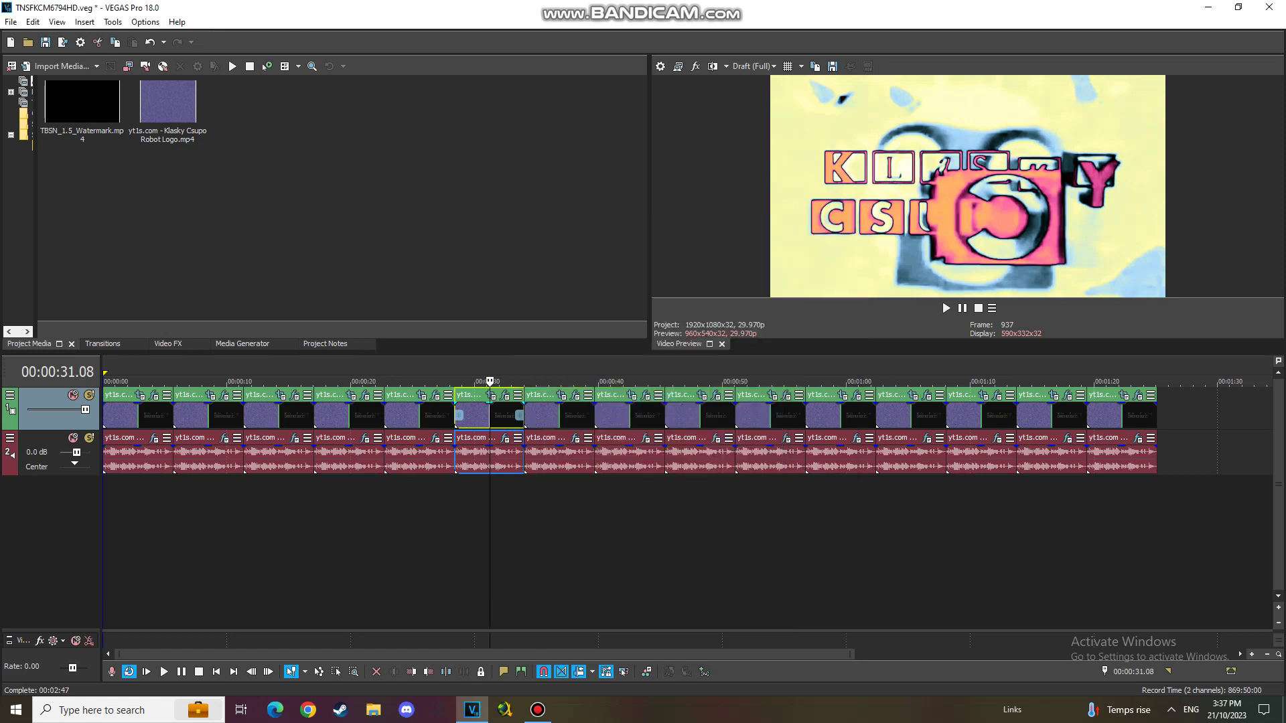
{"action": "left_click", "coordinate": [504, 437]}
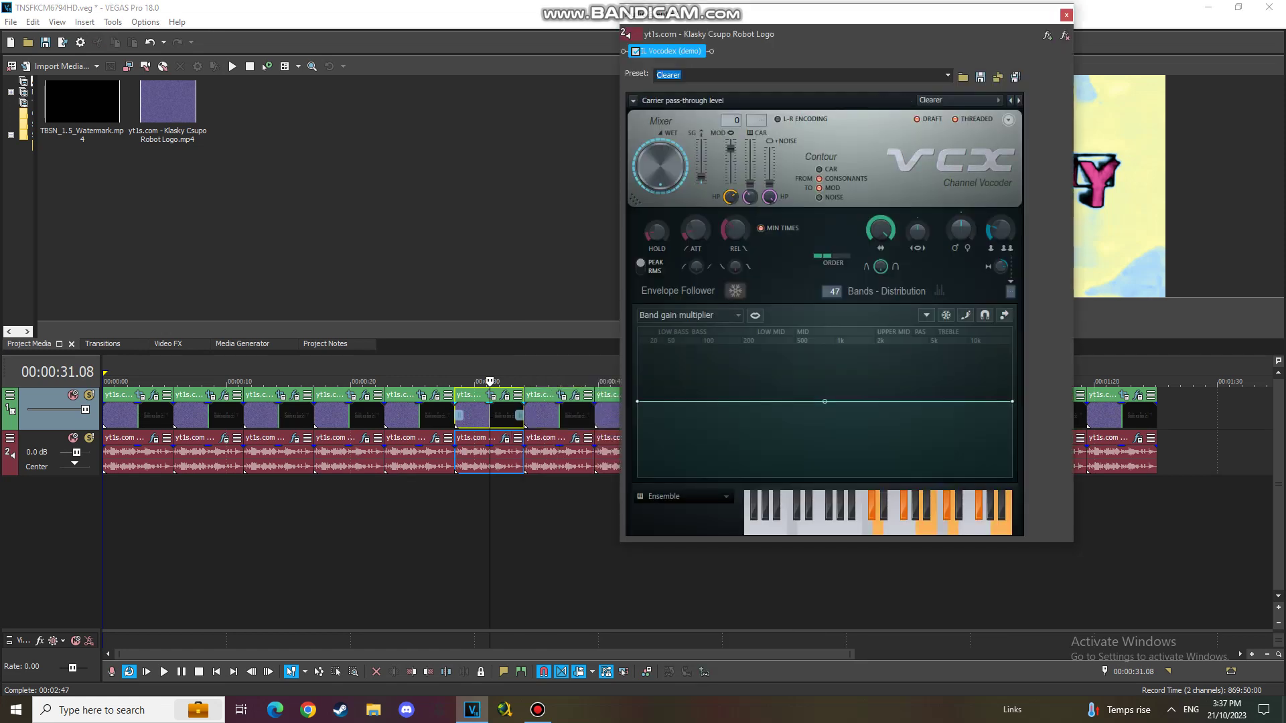
{"action": "left_click", "coordinate": [1066, 15]}
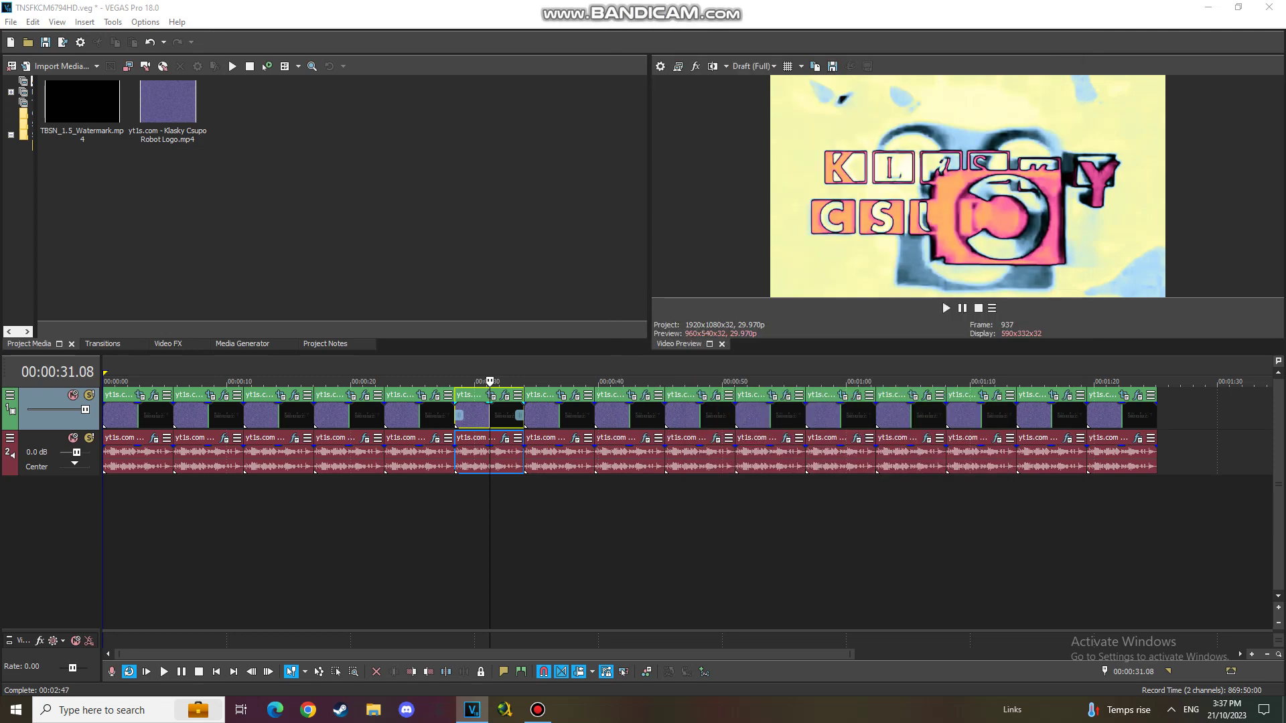
- Inspect the TV Simulator and Pinch/Punch settings in the seventh clip's video effects
{"action": "left_click", "coordinate": [553, 416]}
{"action": "left_click", "coordinate": [575, 394]}
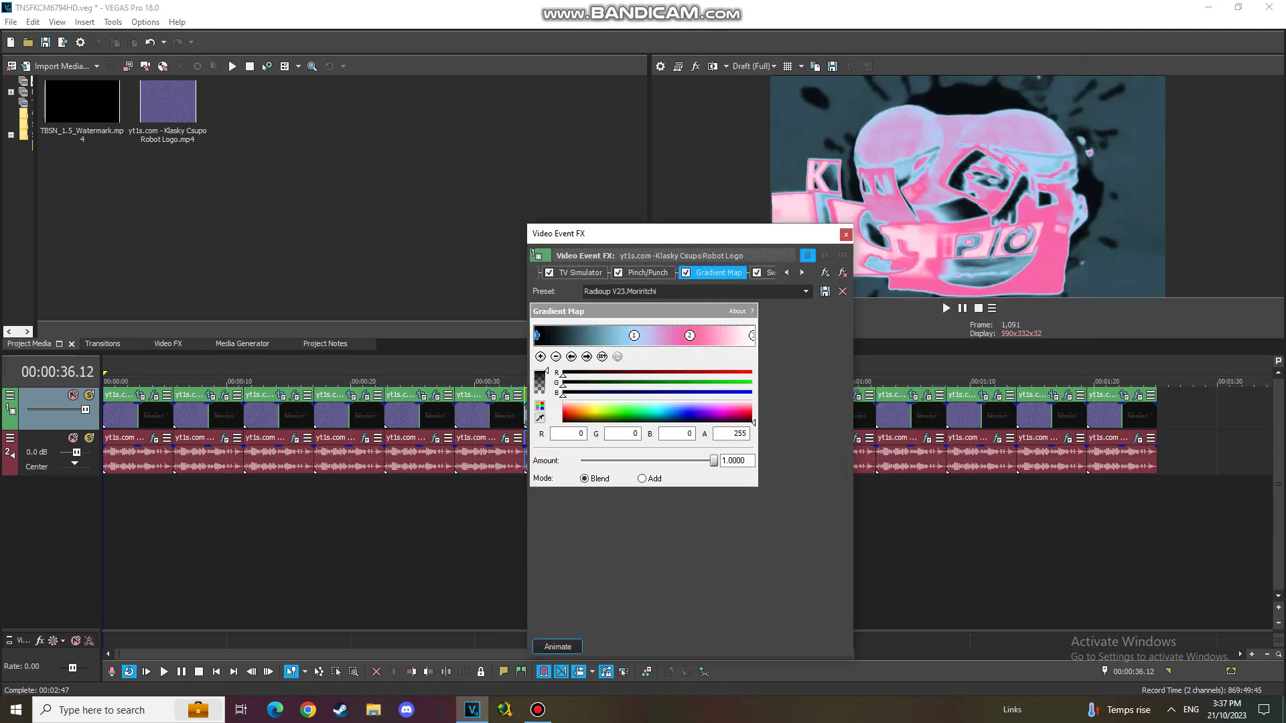
{"action": "left_click", "coordinate": [580, 272]}
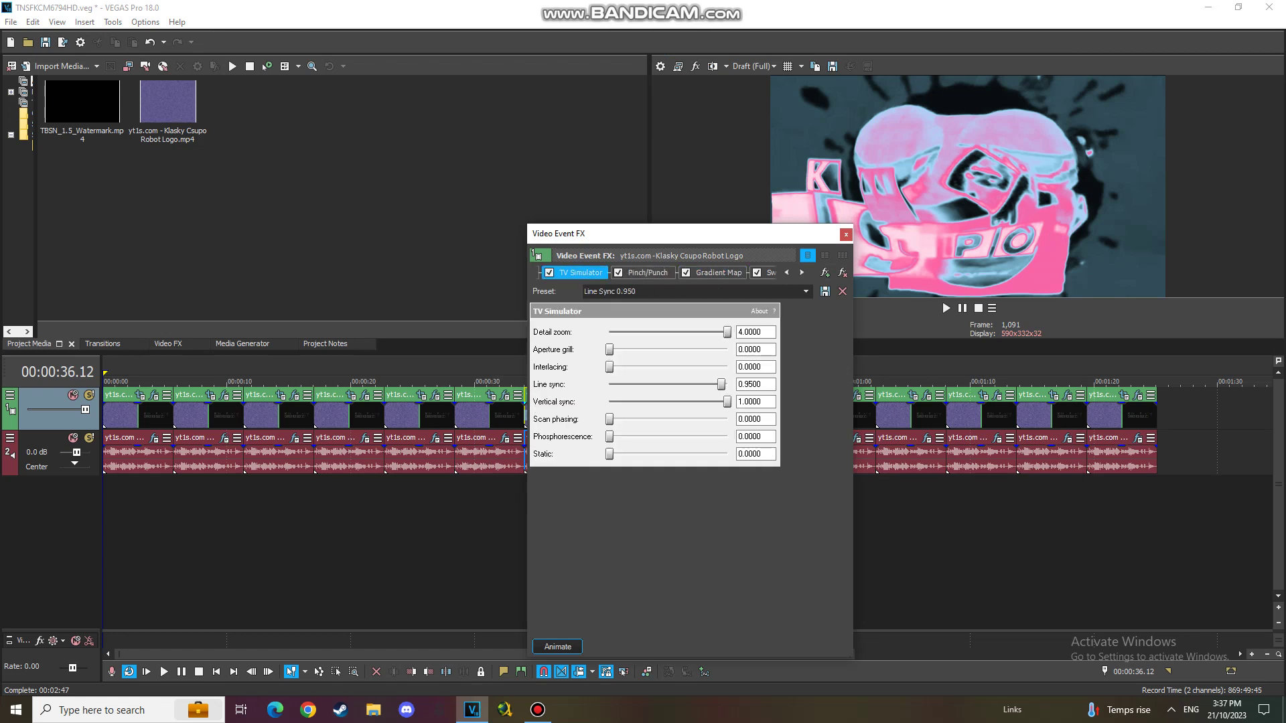
{"action": "left_click", "coordinate": [646, 273]}
- Step through the seventh clip's Gradient Map colour stops up to the last one
{"action": "left_click", "coordinate": [718, 272]}
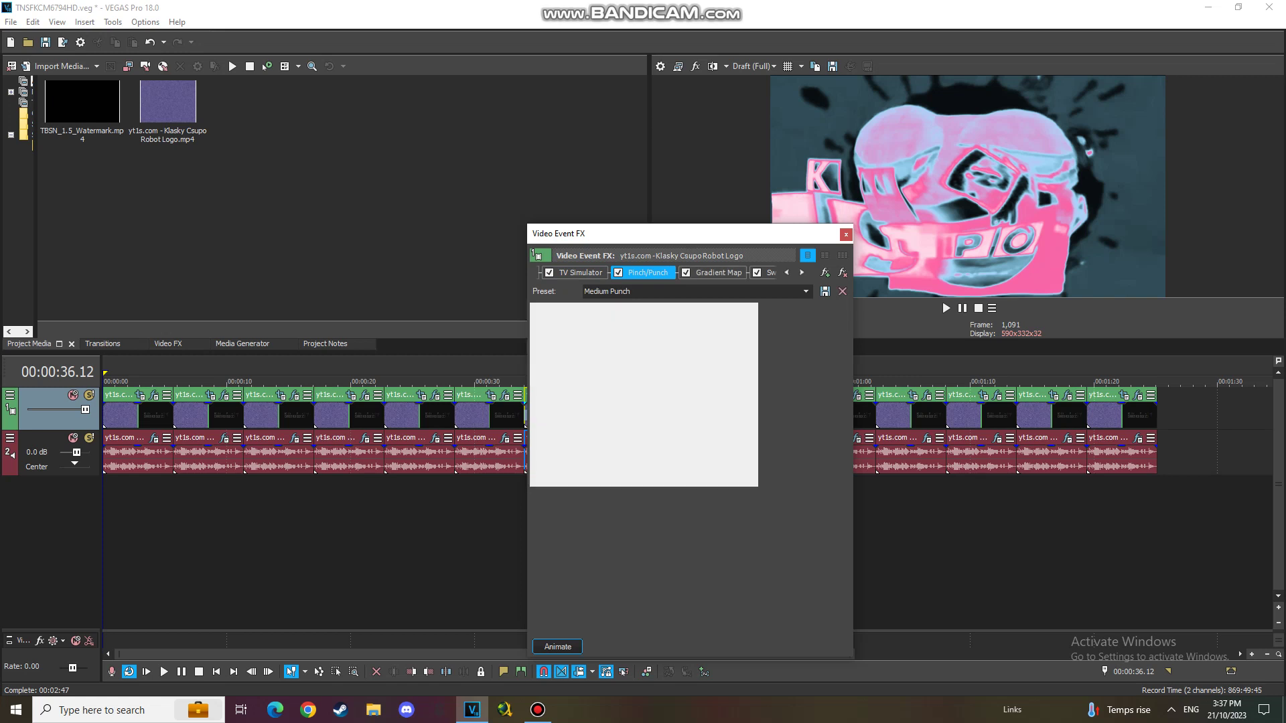
{"action": "left_click", "coordinate": [586, 357]}
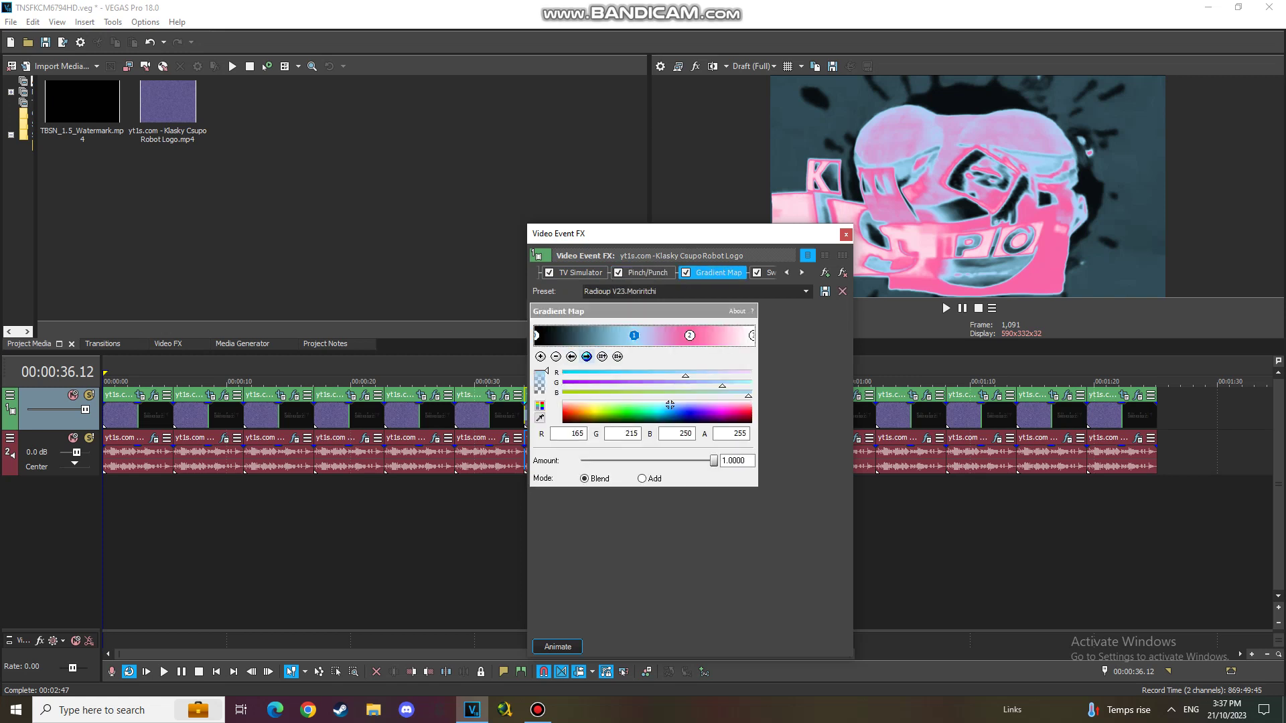
{"action": "left_click", "coordinate": [587, 357]}
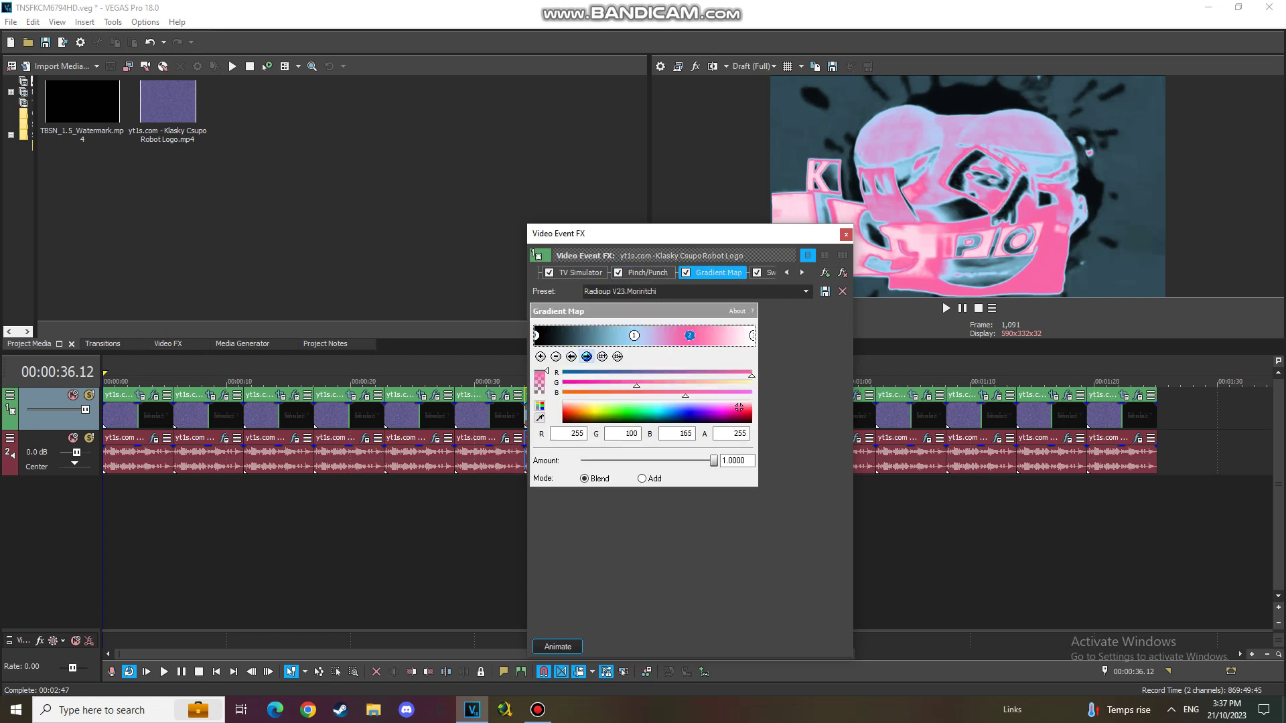
{"action": "left_click", "coordinate": [587, 357]}
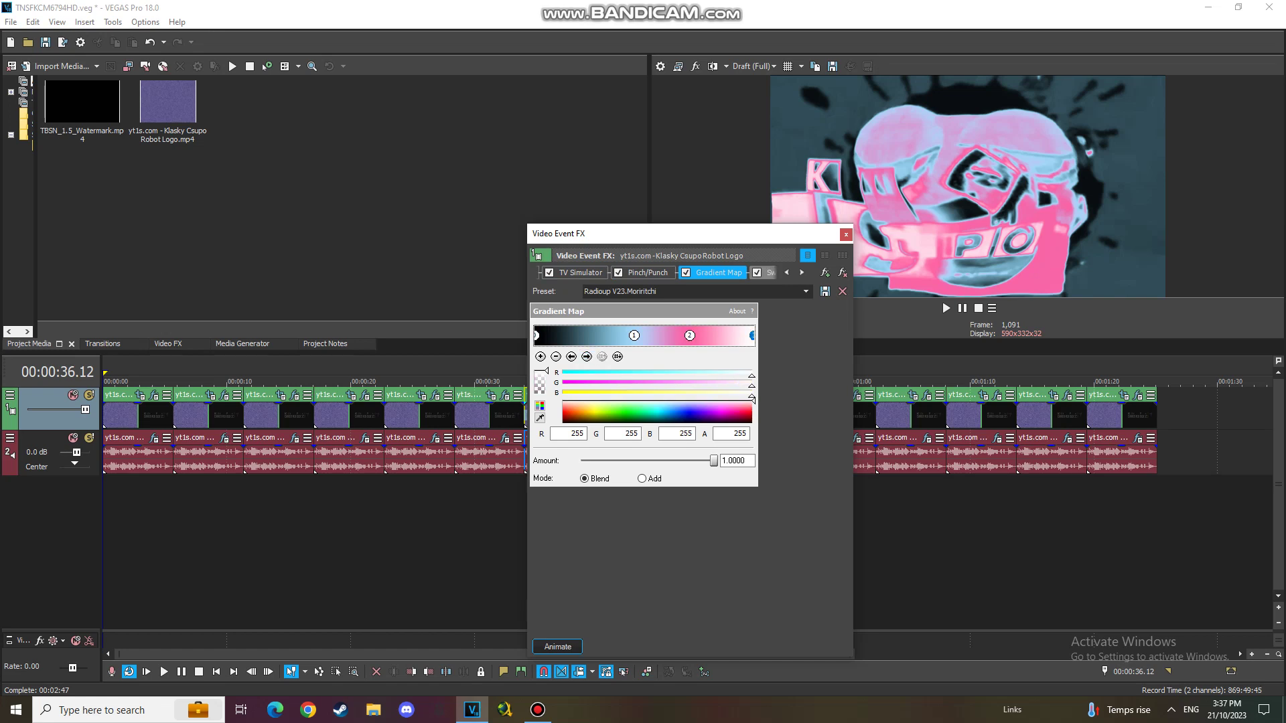
- Inspect the Swirl settings in the seventh clip's video effects and the Vocodex settings on its audio
{"action": "left_click", "coordinate": [770, 272]}
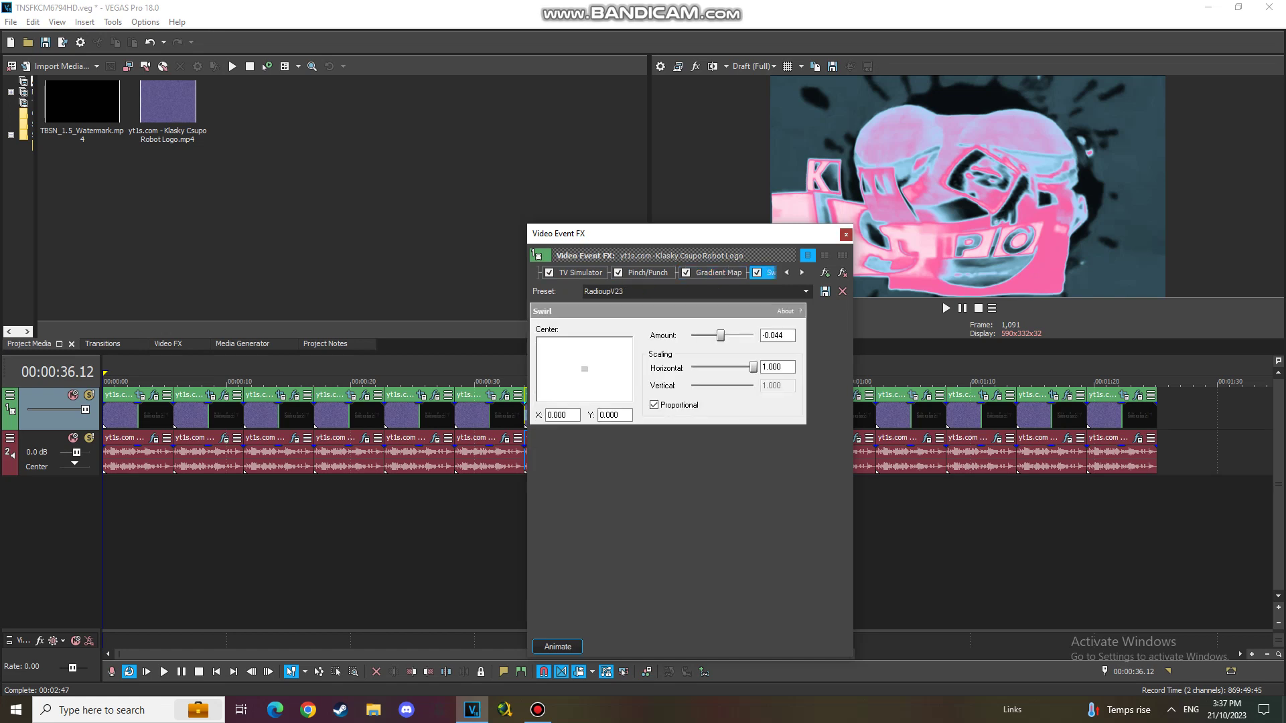
{"action": "left_click", "coordinate": [846, 234]}
{"action": "left_click", "coordinate": [553, 415]}
{"action": "left_click", "coordinate": [575, 437]}
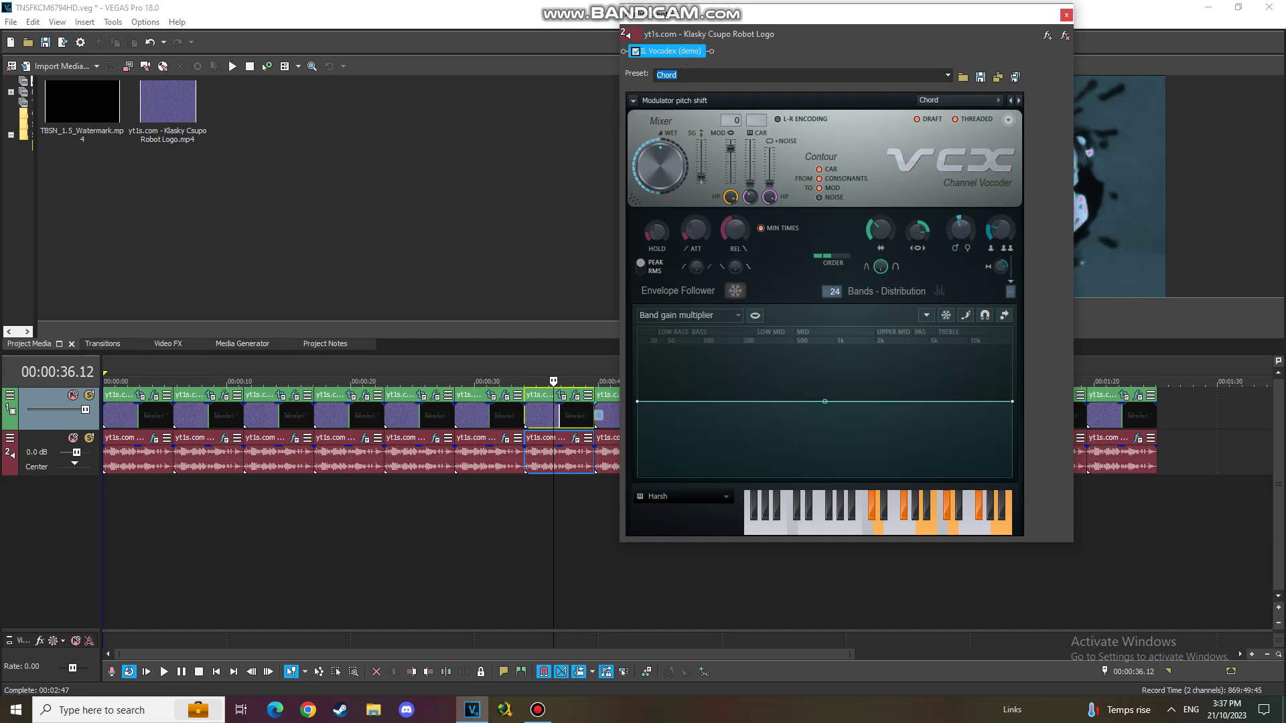
{"action": "left_click", "coordinate": [1064, 14]}
- Review the Light Rays, NewBlue ME Wiggle and TV Simulator settings in the eighth clip's video effects
{"action": "left_click", "coordinate": [639, 416]}
{"action": "left_click", "coordinate": [646, 395]}
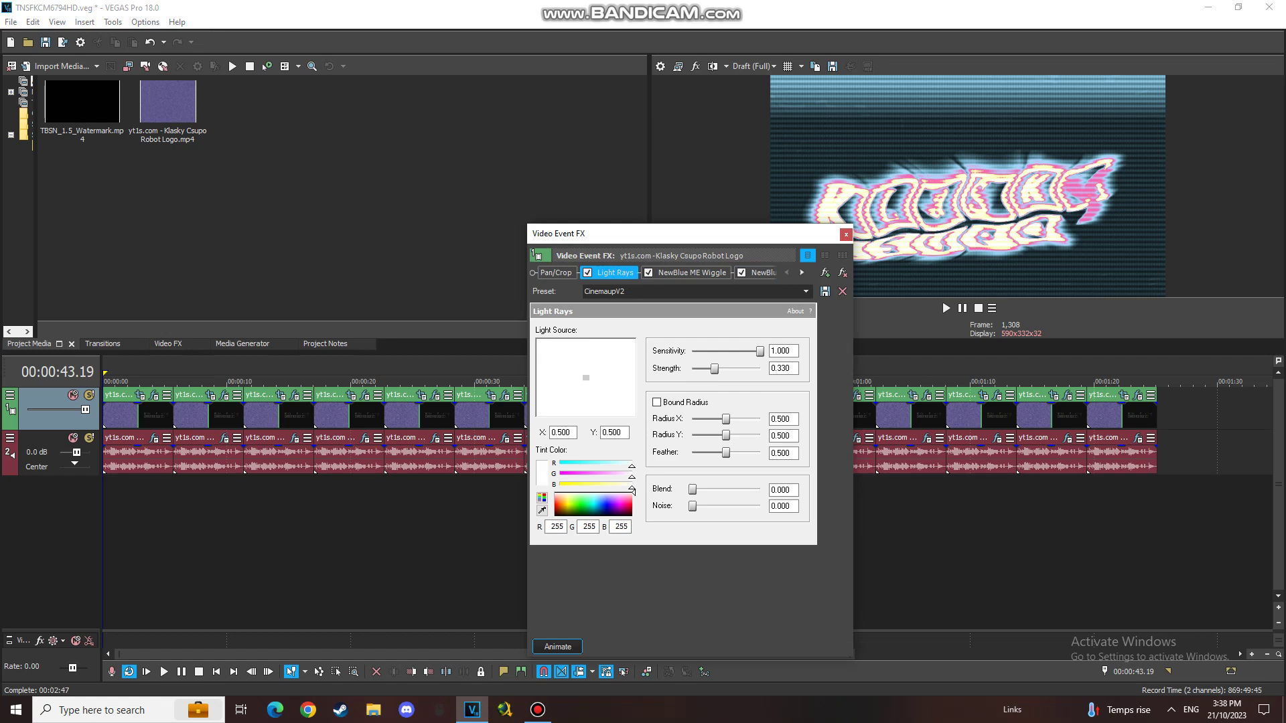
{"action": "left_click", "coordinate": [685, 273]}
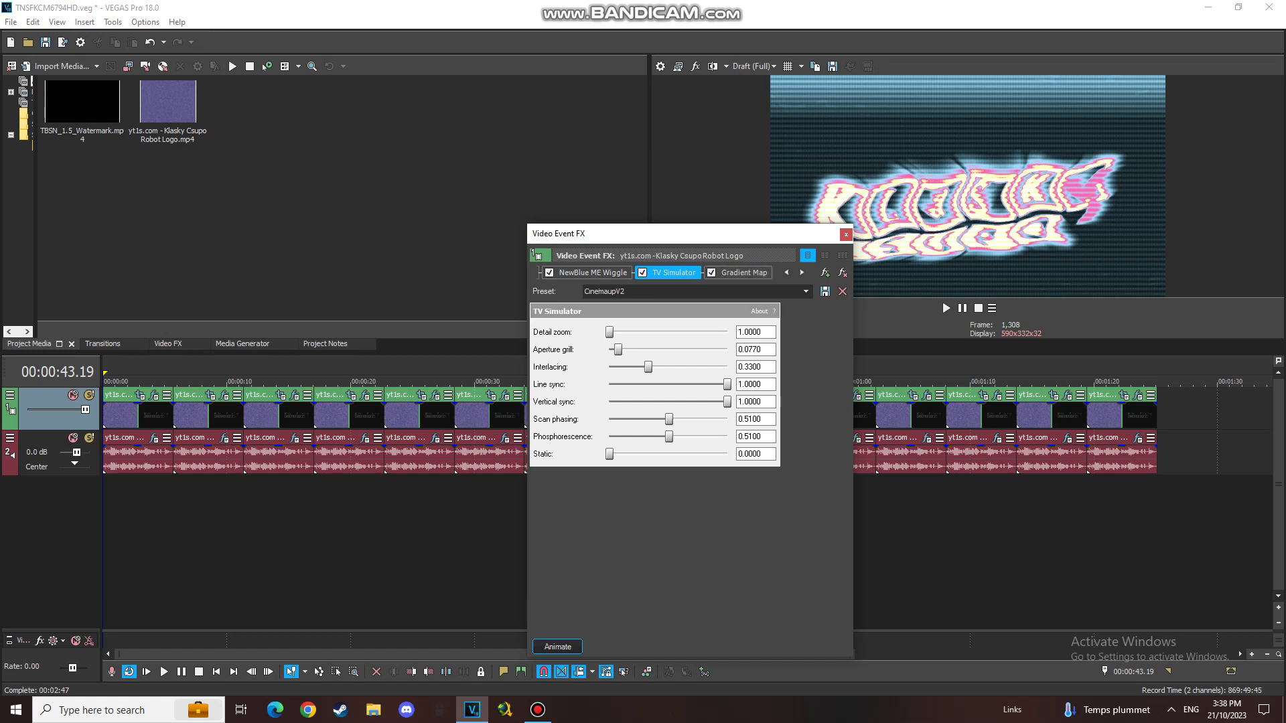
- Step through the eighth clip's Gradient Map colour stops up to the last one and close its video effects
{"action": "left_click", "coordinate": [586, 357]}
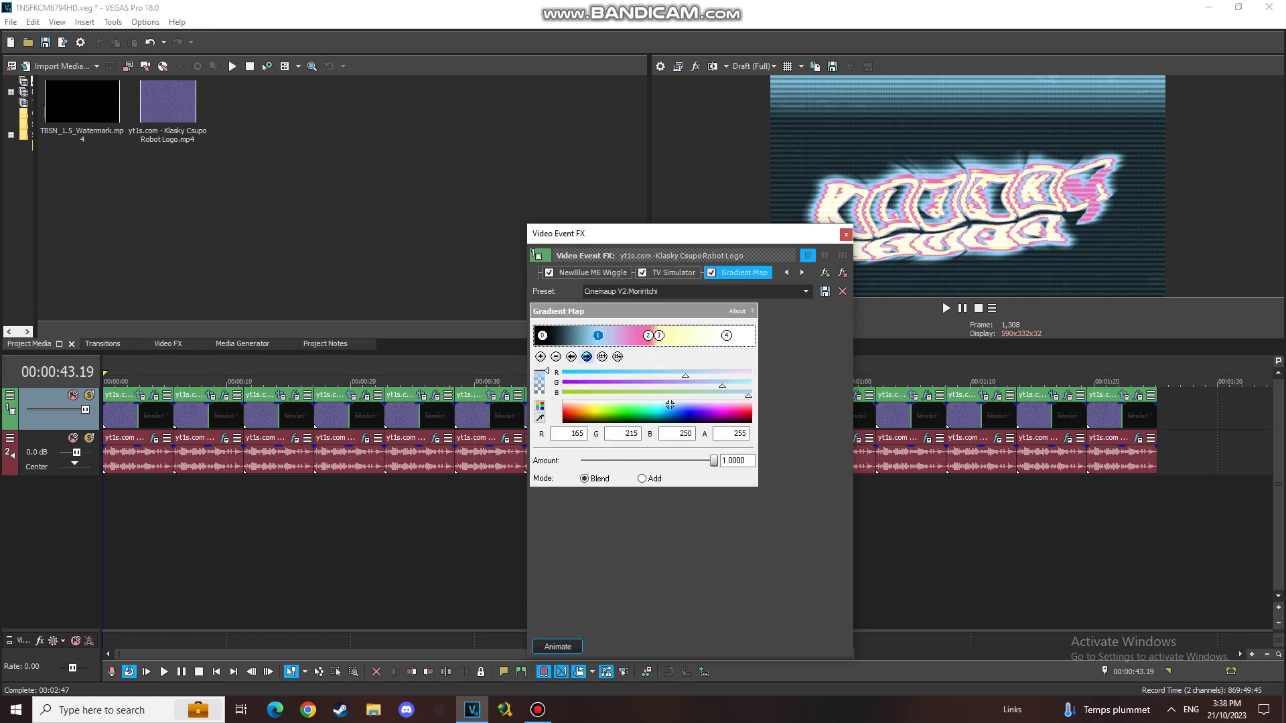
{"action": "left_click", "coordinate": [587, 356]}
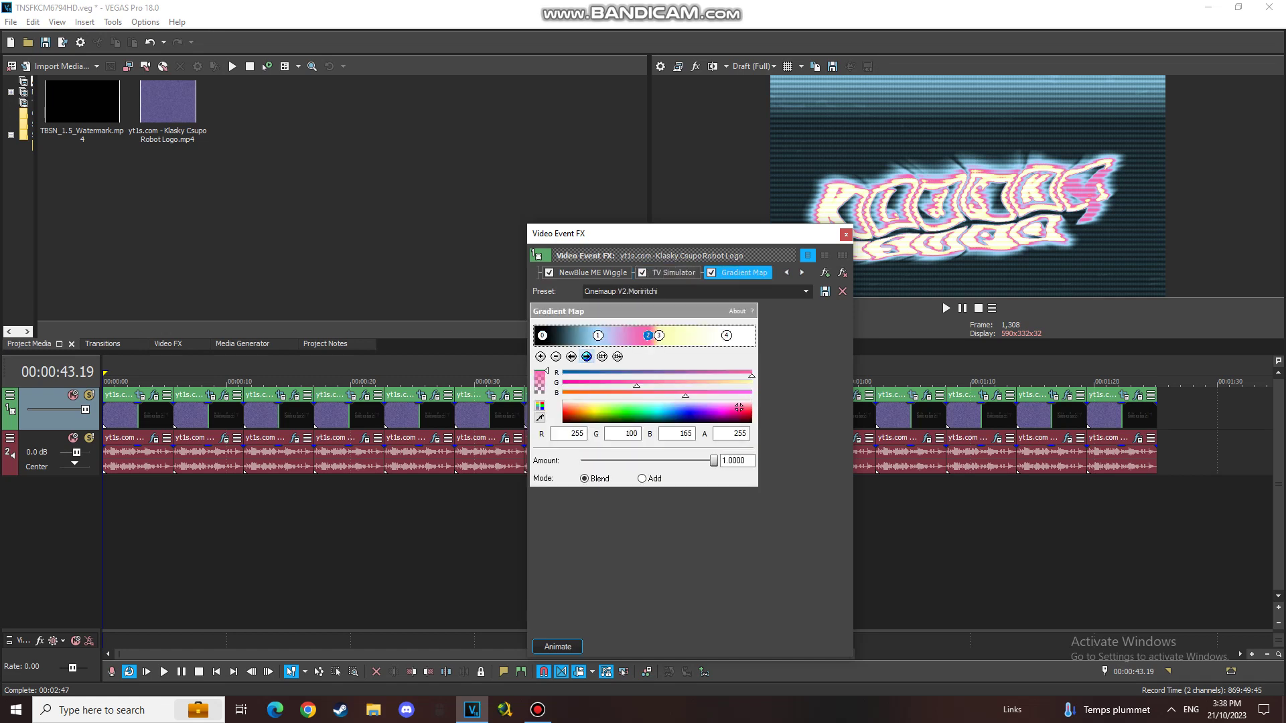
{"action": "left_click", "coordinate": [586, 357]}
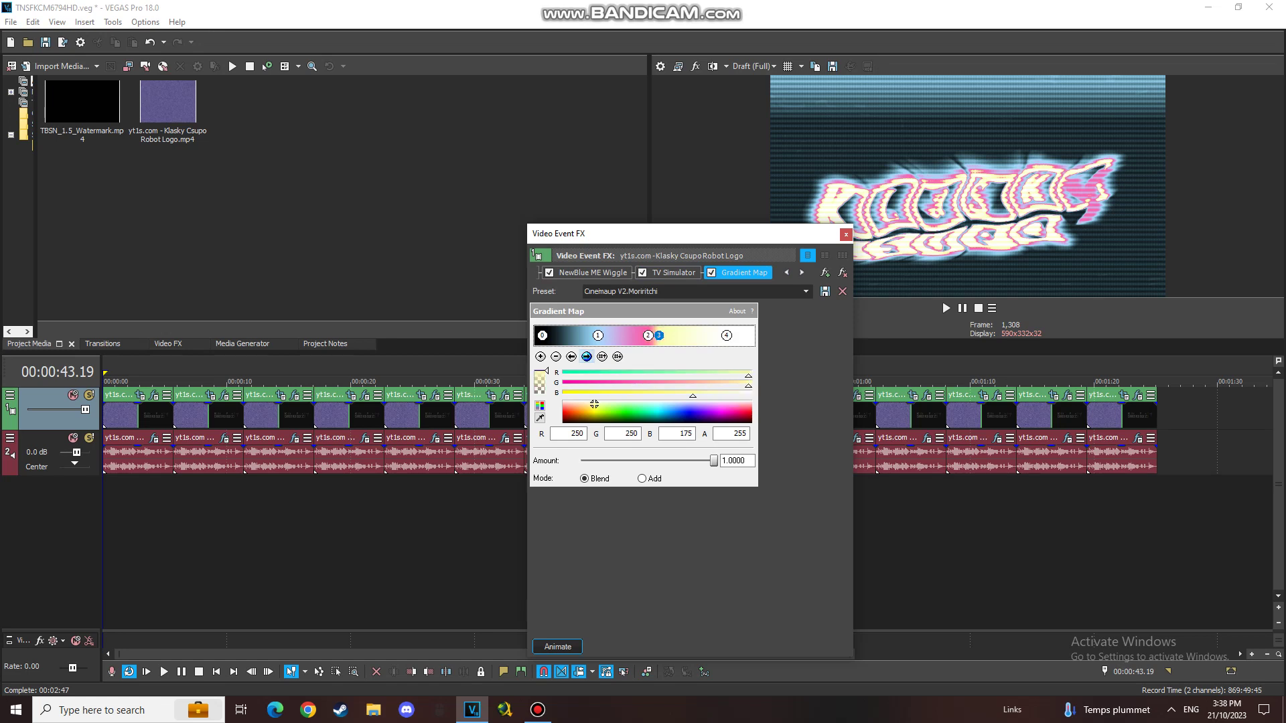
{"action": "left_click", "coordinate": [586, 356]}
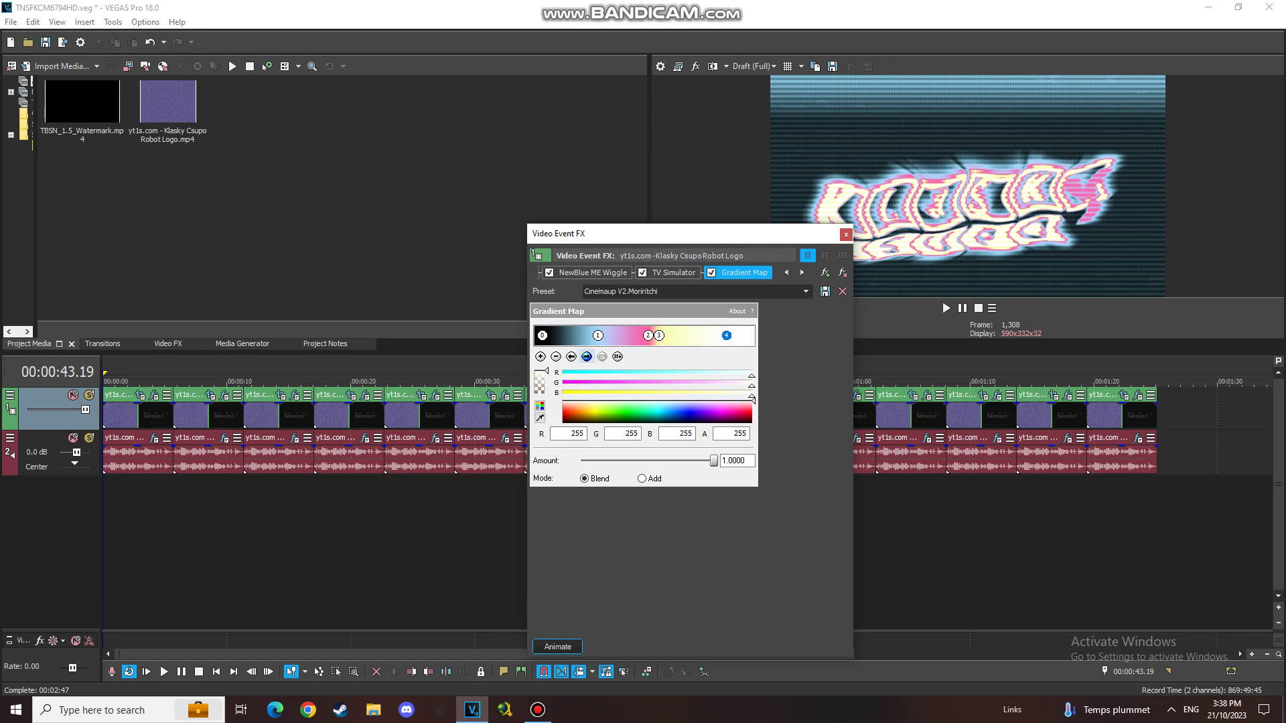
{"action": "left_click", "coordinate": [845, 234]}
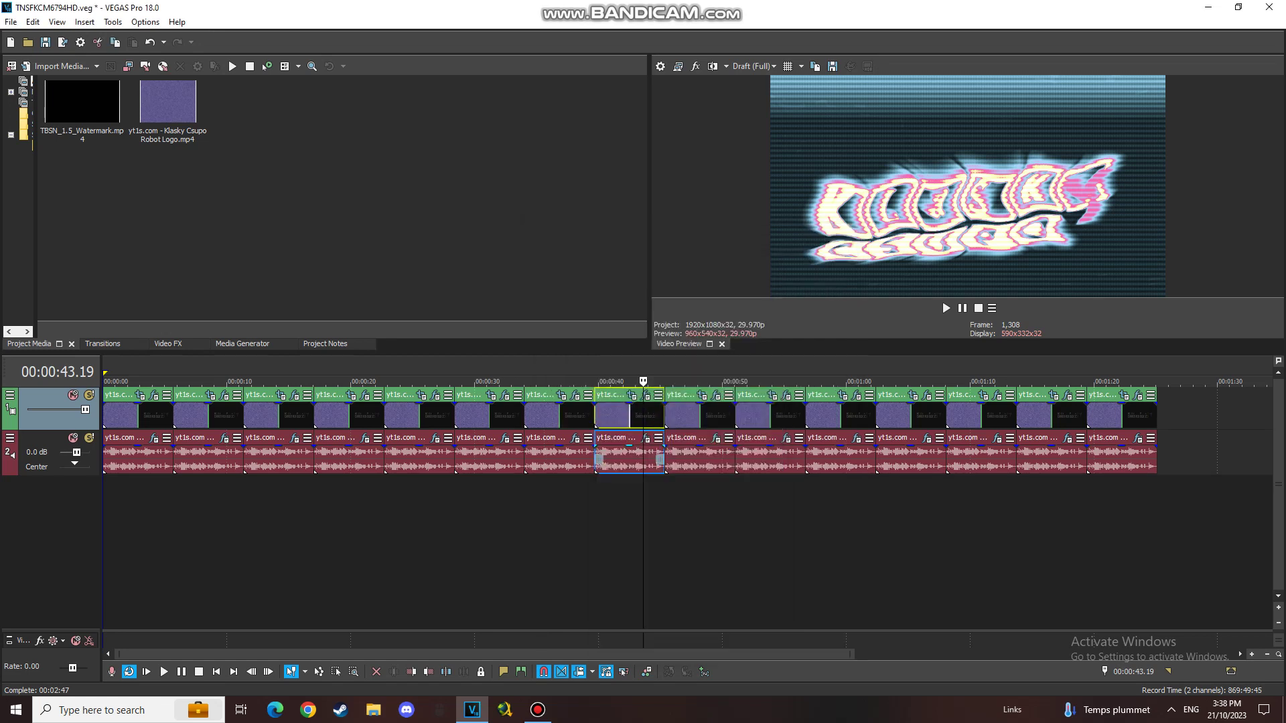
- Review the Orange Vocoder, ExpressFX Chorus, tb_grumblebum and Vocodex plug-ins on the eighth clip's audio
{"action": "left_click", "coordinate": [647, 439]}
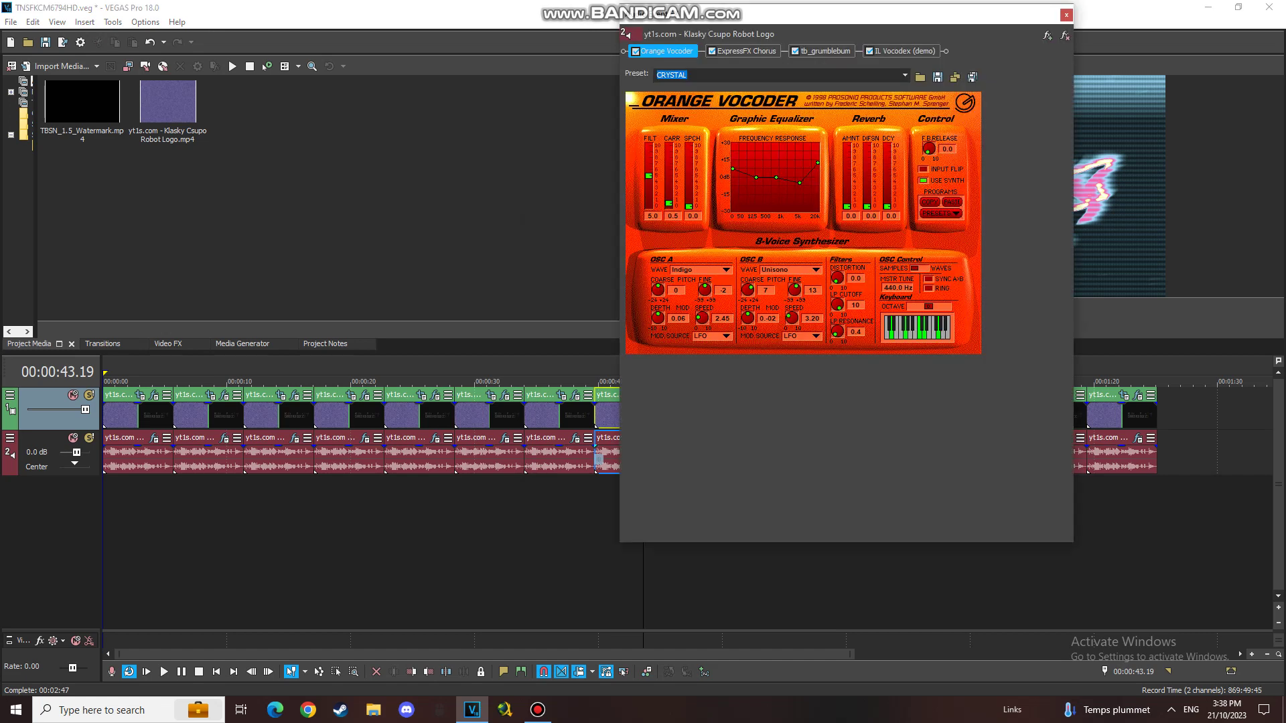
{"action": "left_click", "coordinate": [745, 51]}
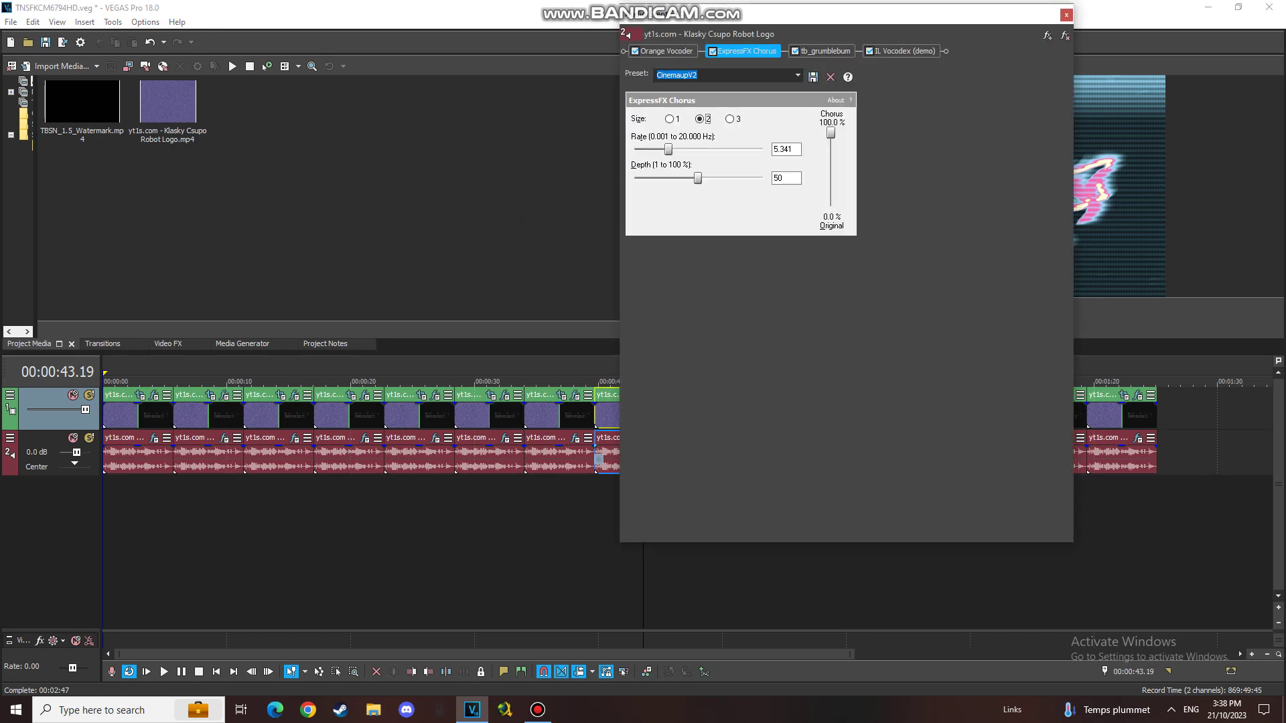
{"action": "left_click", "coordinate": [824, 51]}
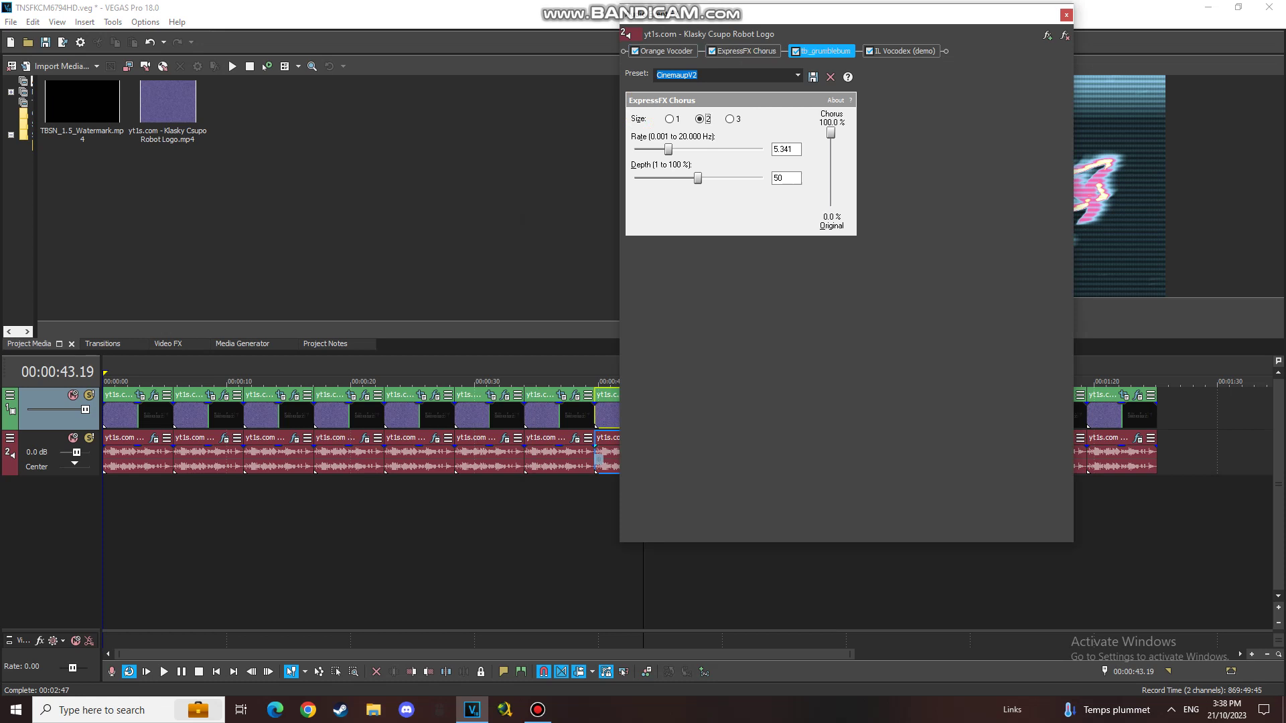
{"action": "left_click", "coordinate": [900, 50]}
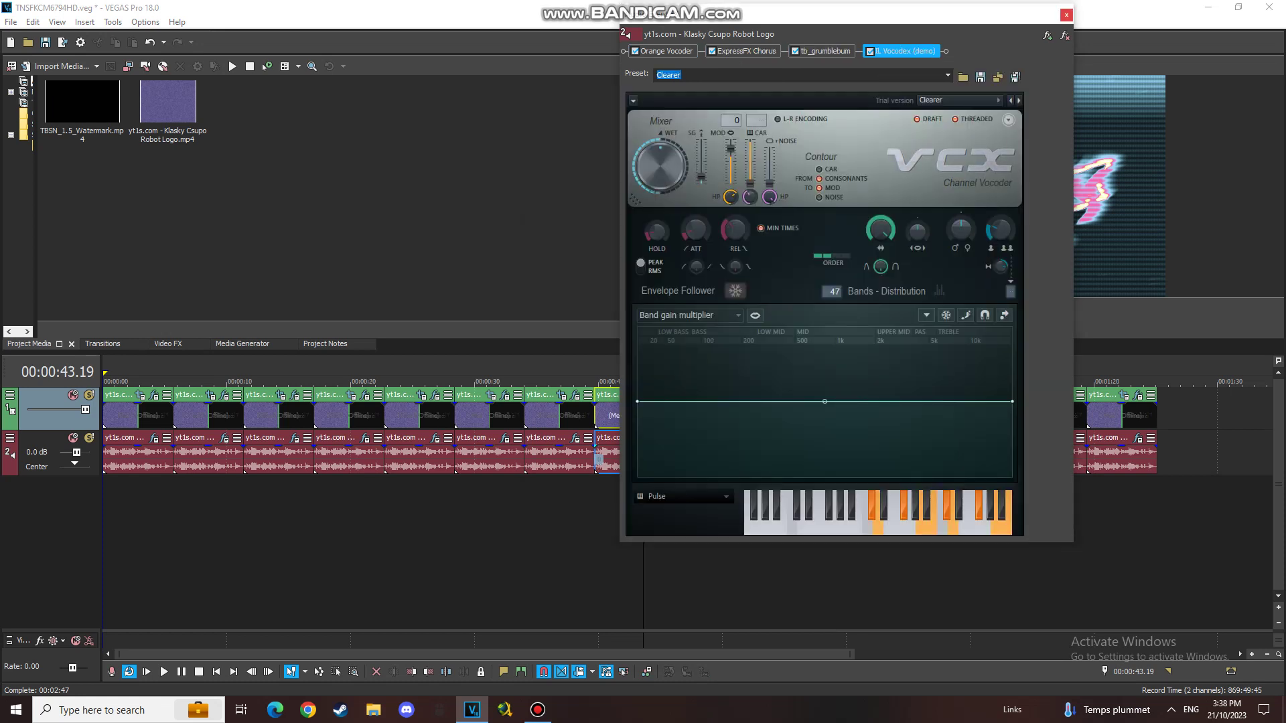
{"action": "left_click", "coordinate": [1066, 14]}
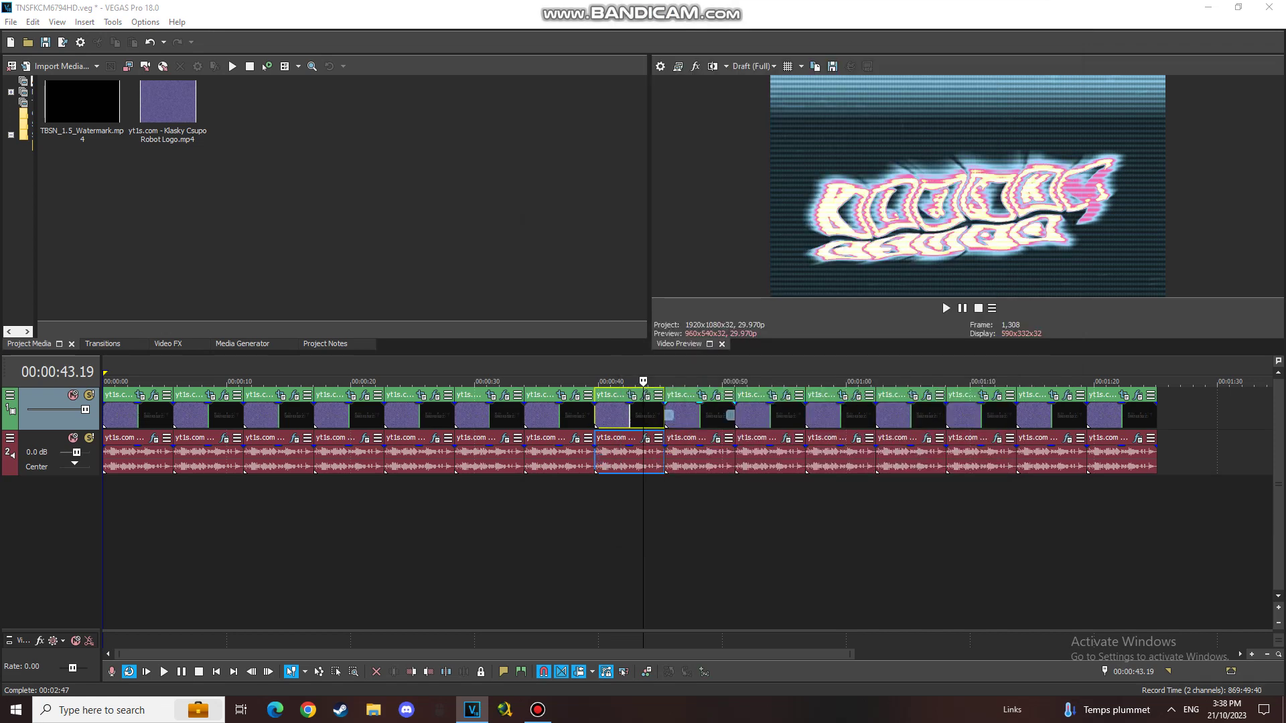
- Examine the ninth clip's Gradient Map colour stops and the Vocodex settings on its audio
{"action": "left_click", "coordinate": [698, 415]}
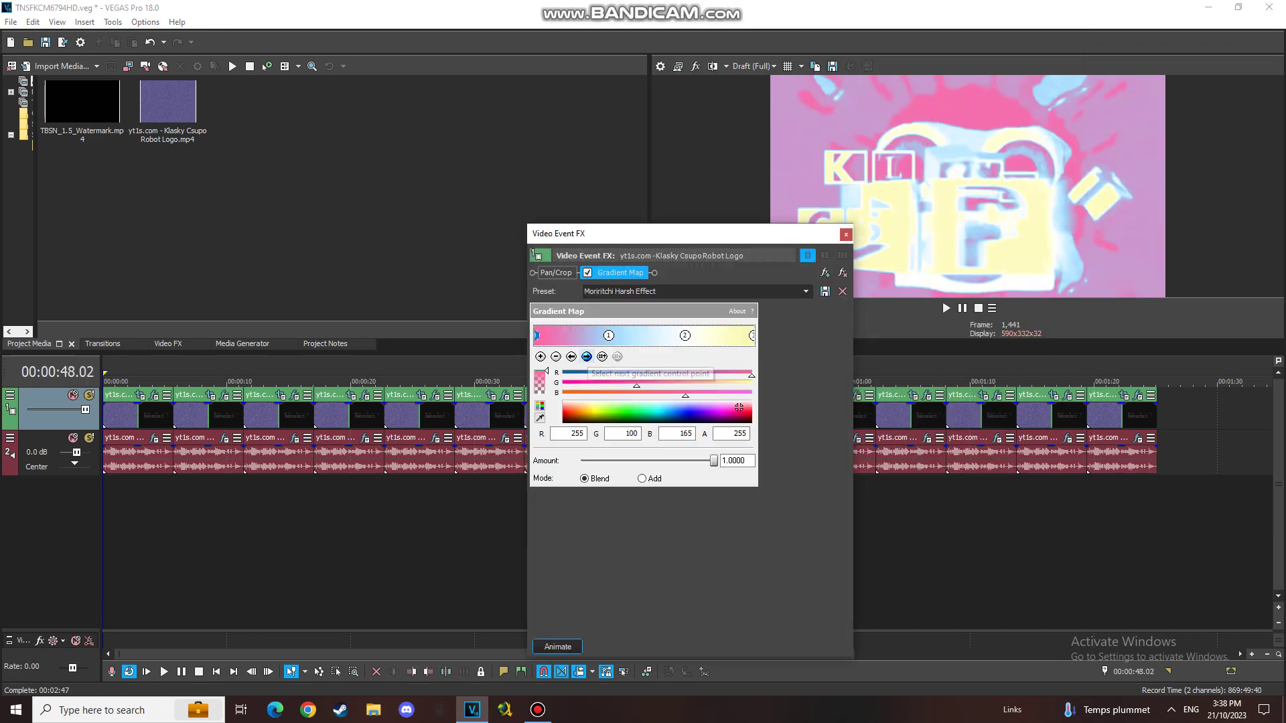
{"action": "left_click", "coordinate": [588, 356]}
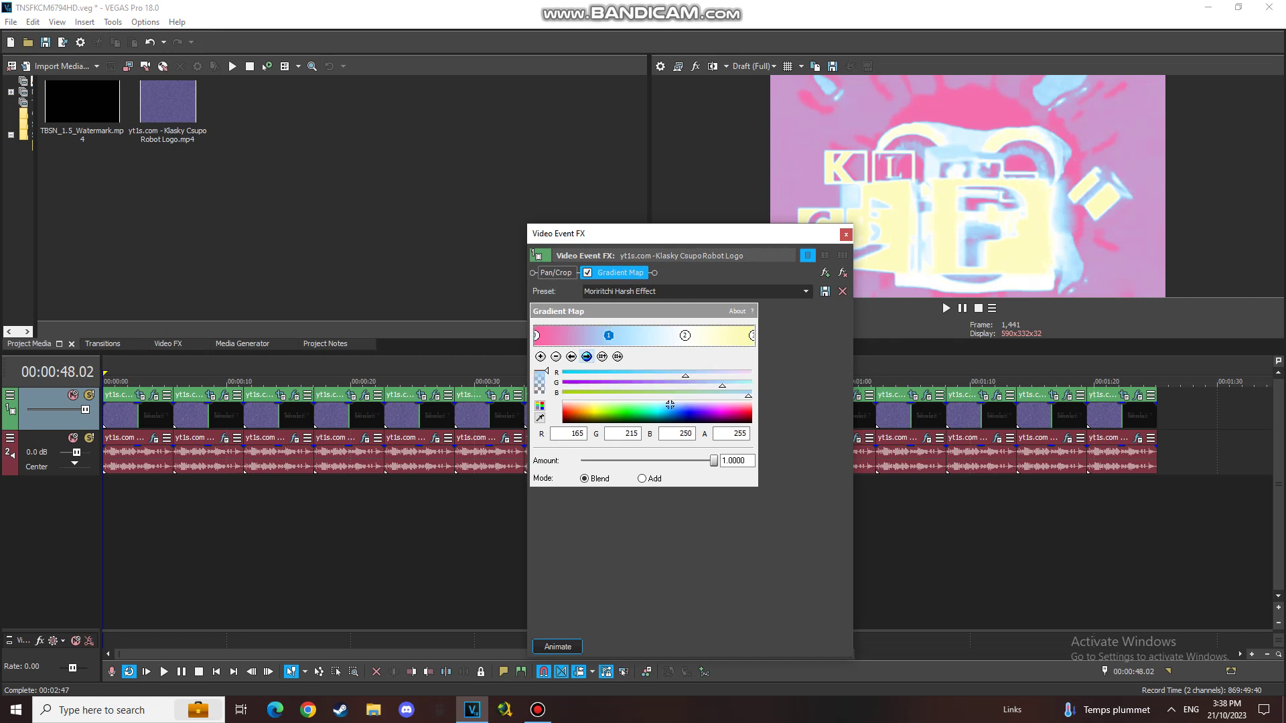
{"action": "left_click", "coordinate": [587, 356]}
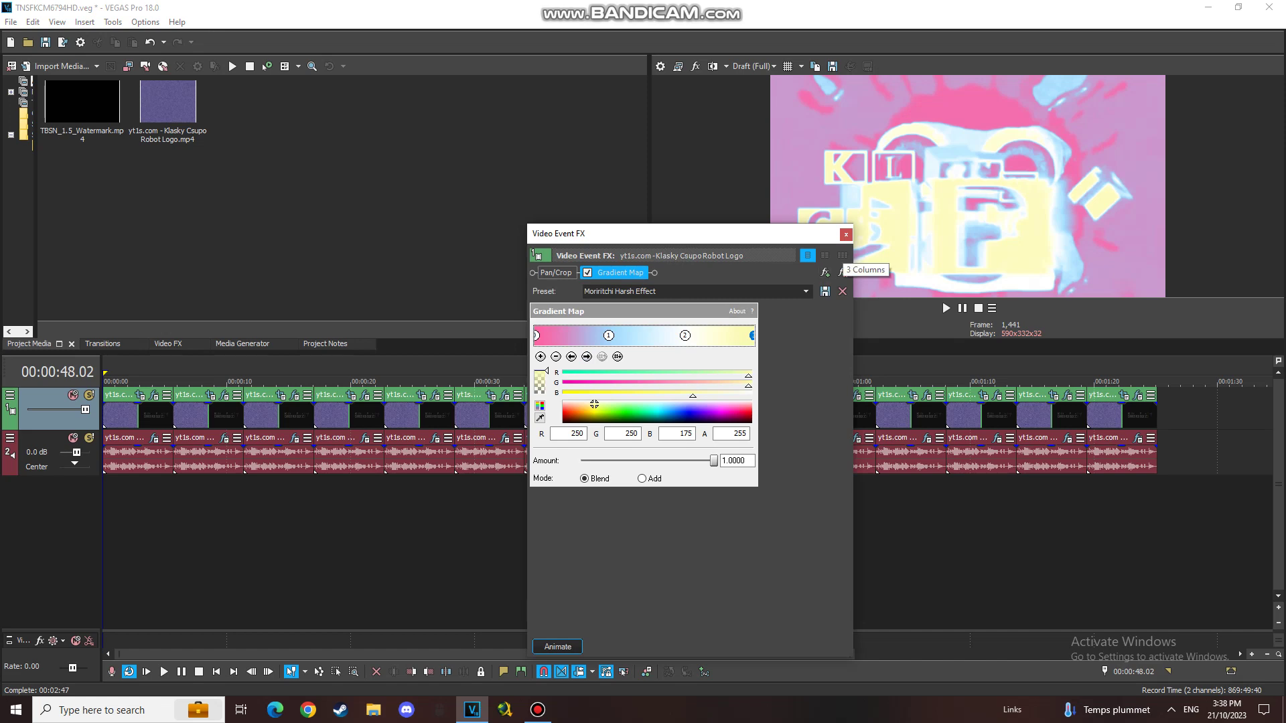
{"action": "left_click", "coordinate": [845, 234]}
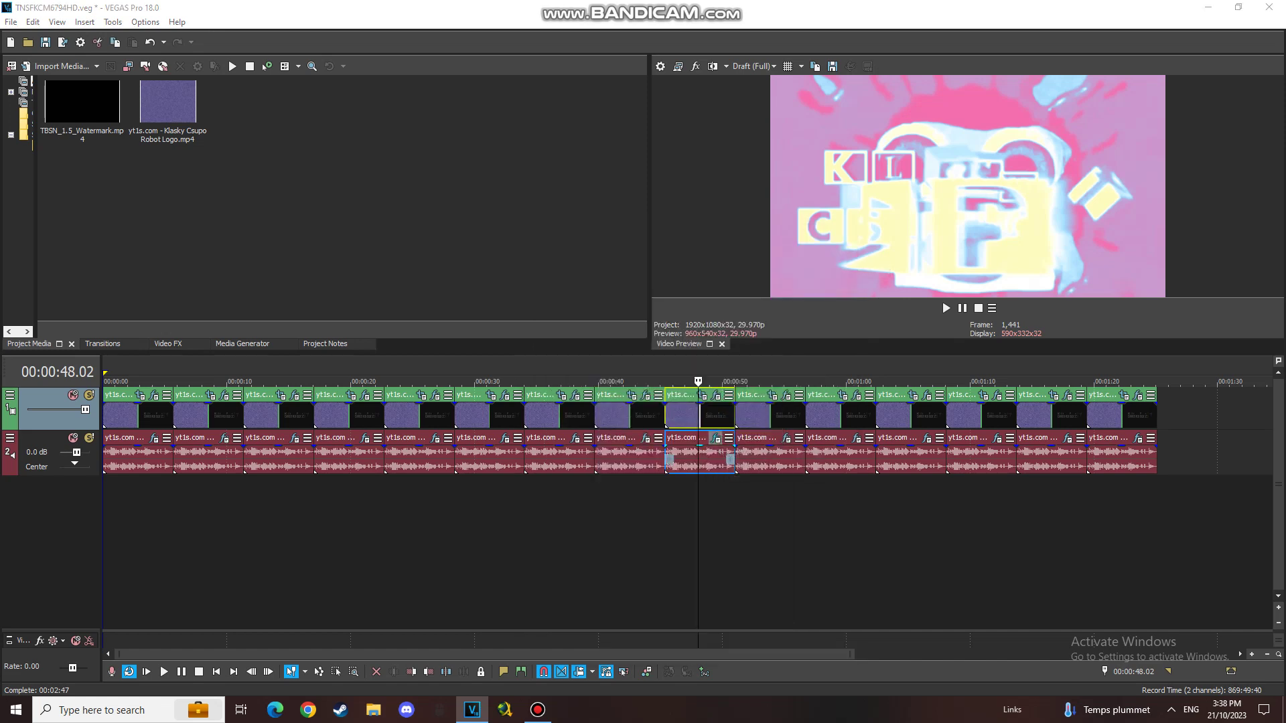
{"action": "left_click", "coordinate": [716, 438]}
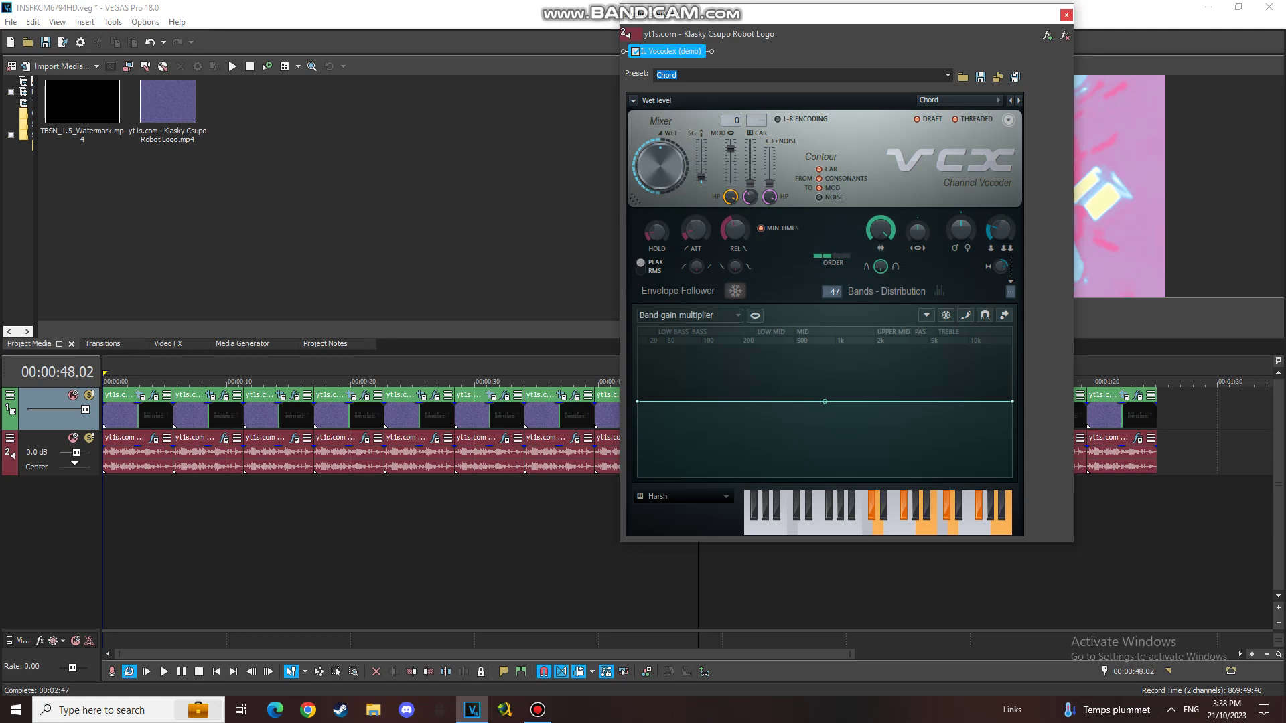
{"action": "left_click", "coordinate": [1066, 14]}
- Inspect the Rays and Glint settings in the tenth clip's video effects
{"action": "left_click", "coordinate": [768, 412]}
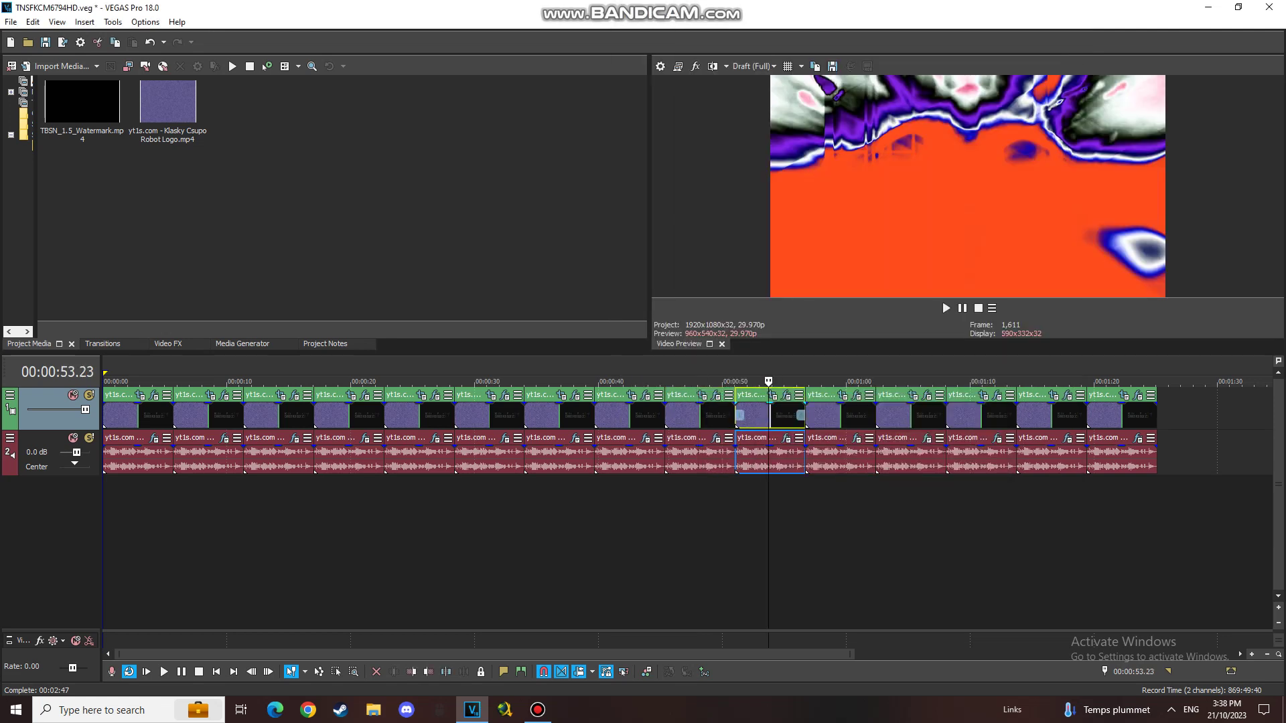
{"action": "left_click", "coordinate": [786, 395]}
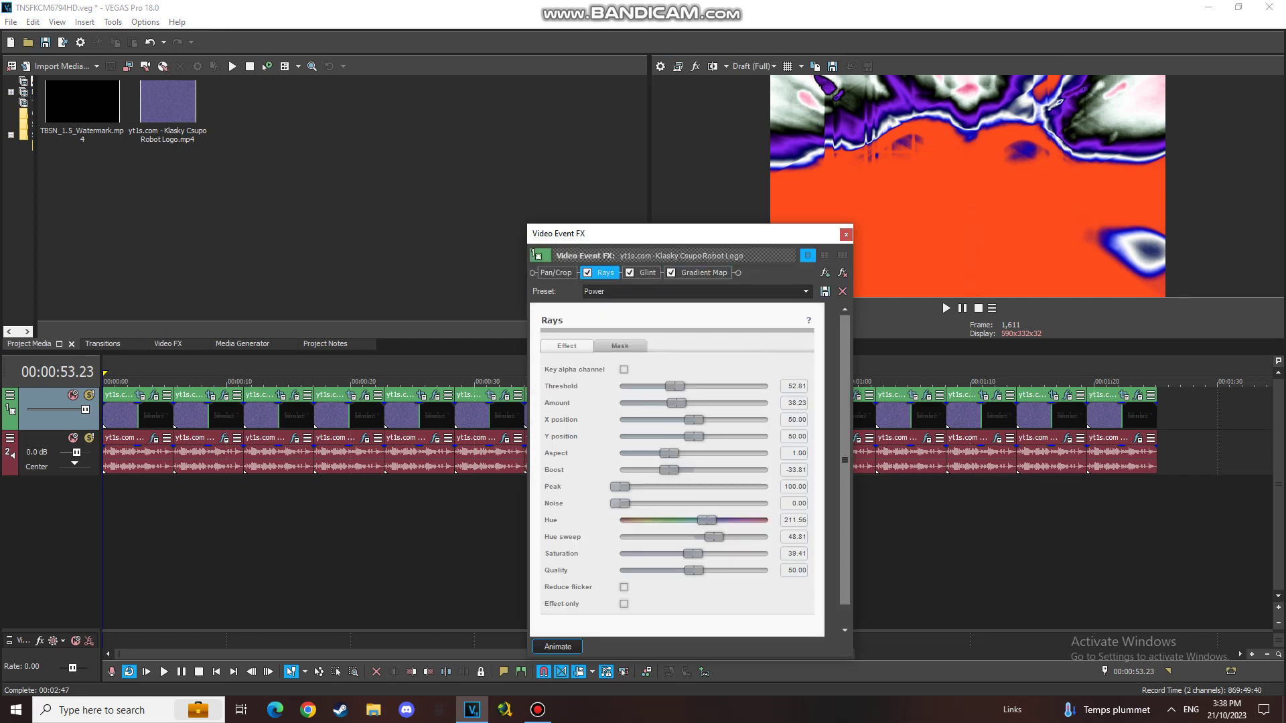
{"action": "left_click", "coordinate": [642, 273]}
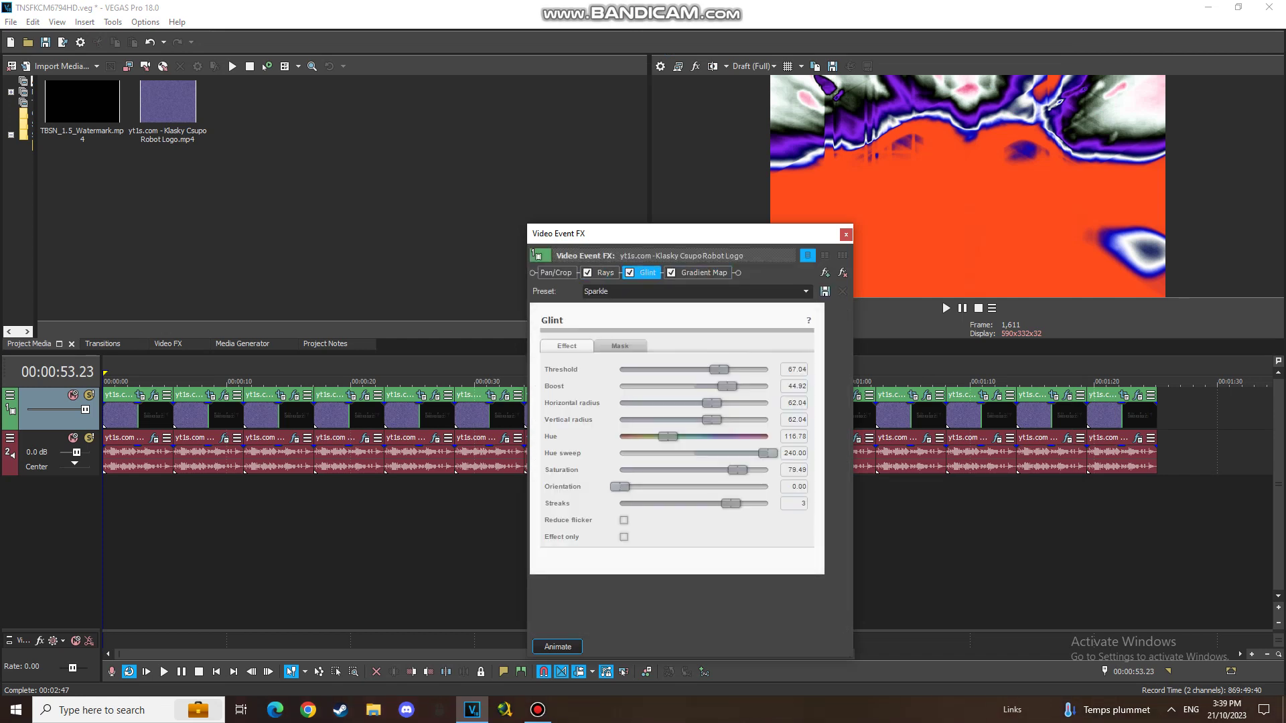
- Step through all of the tenth clip's Gradient Map colour stops and check the Vocodex settings on its audio
{"action": "left_click", "coordinate": [703, 272]}
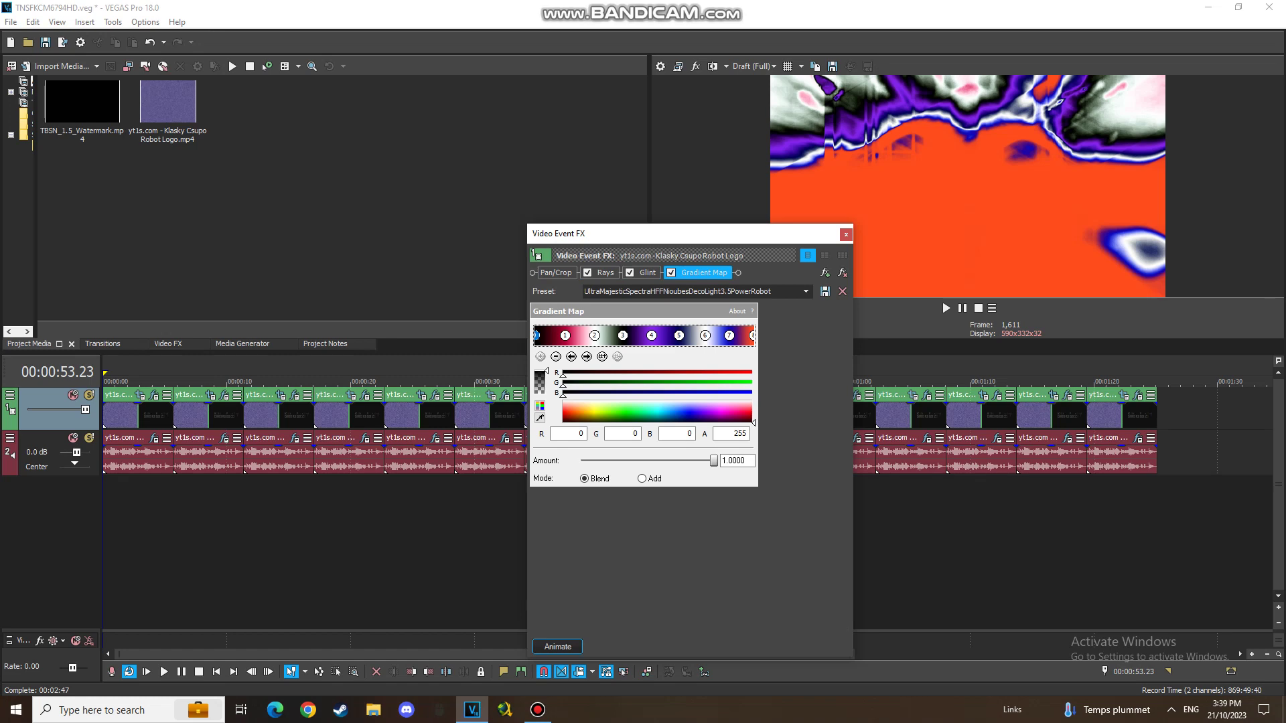
{"action": "left_click", "coordinate": [587, 356]}
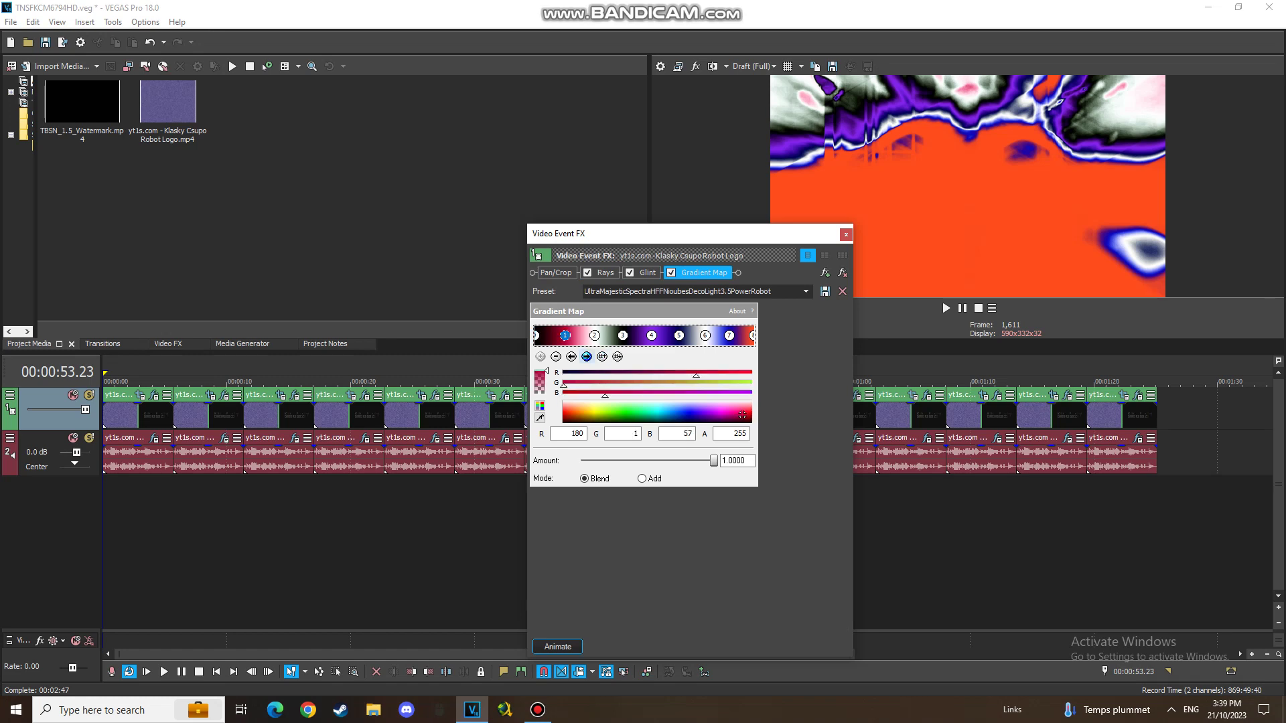
{"action": "left_click", "coordinate": [586, 356]}
{"action": "left_click", "coordinate": [586, 356]}
{"action": "left_click", "coordinate": [587, 356]}
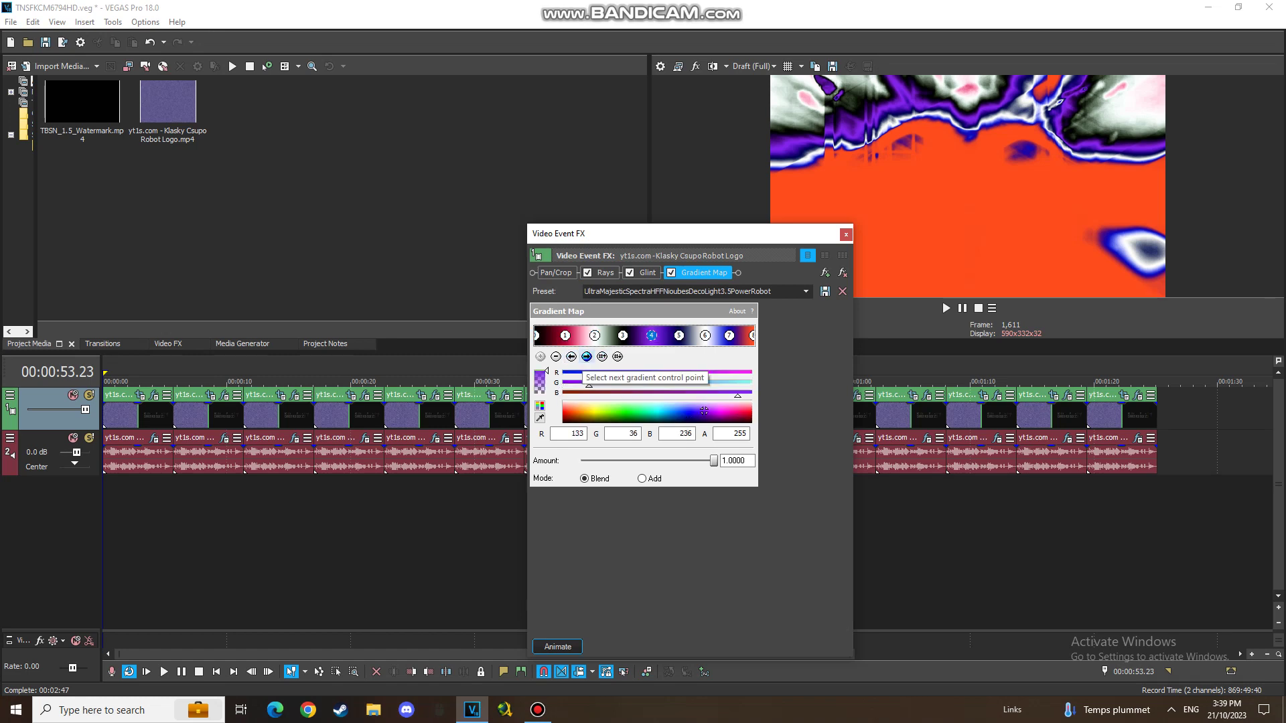
{"action": "left_click", "coordinate": [586, 356]}
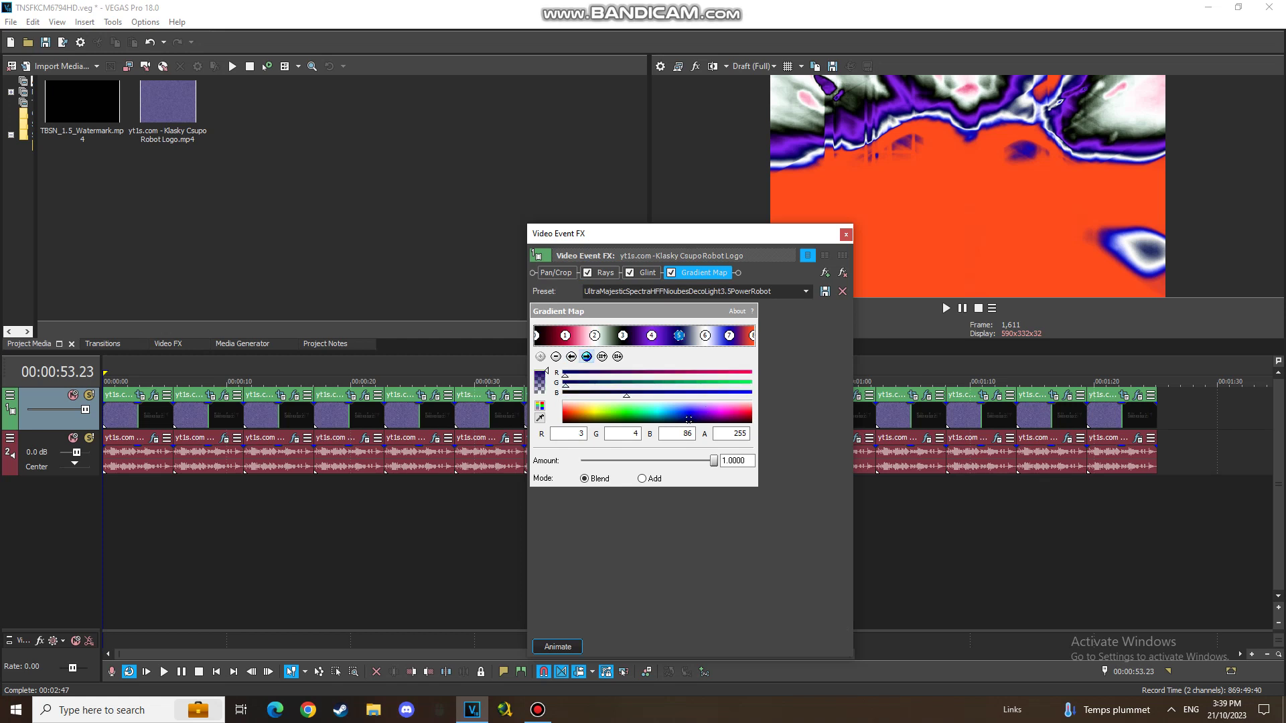
{"action": "left_click", "coordinate": [586, 356]}
{"action": "left_click", "coordinate": [587, 357]}
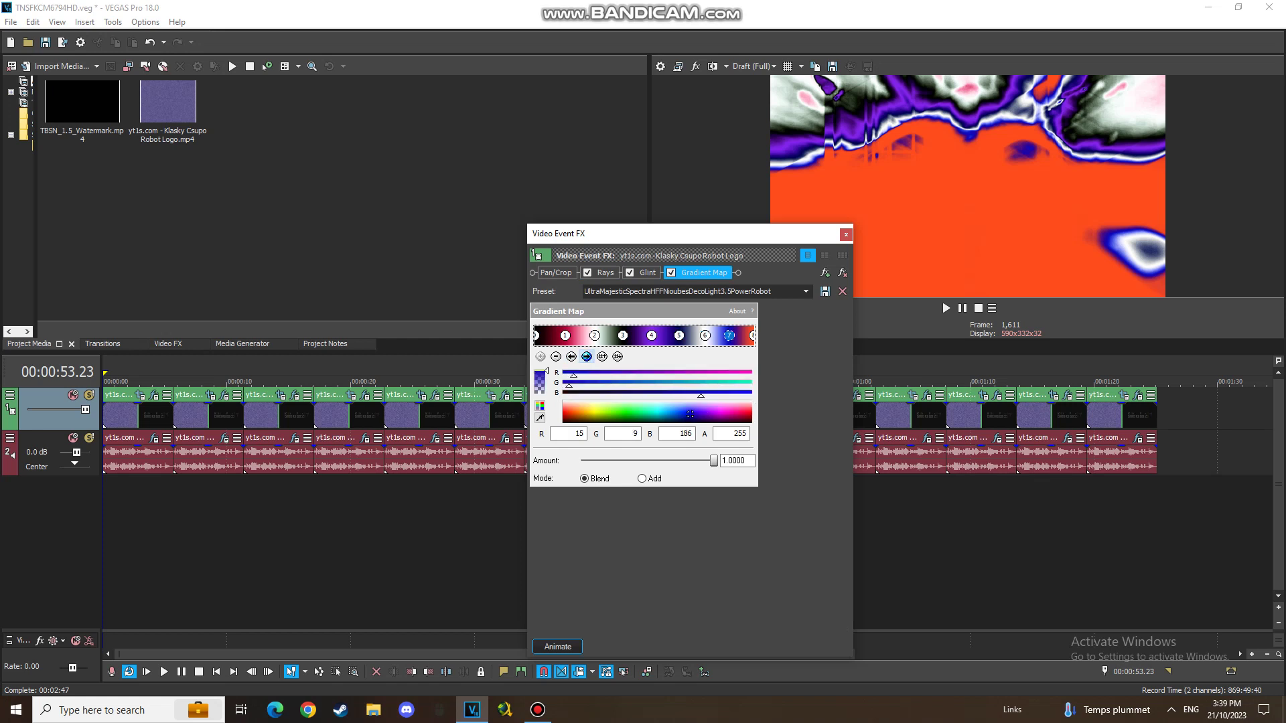
{"action": "left_click", "coordinate": [587, 356]}
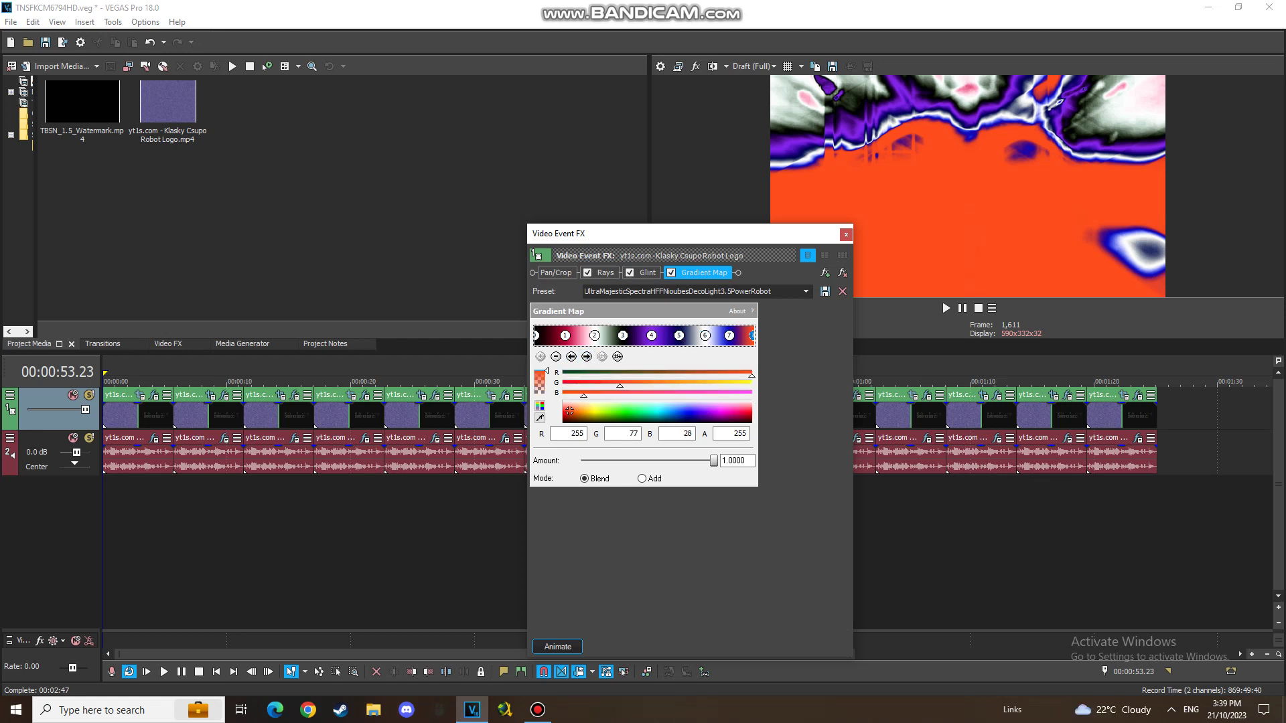
{"action": "left_click", "coordinate": [846, 233]}
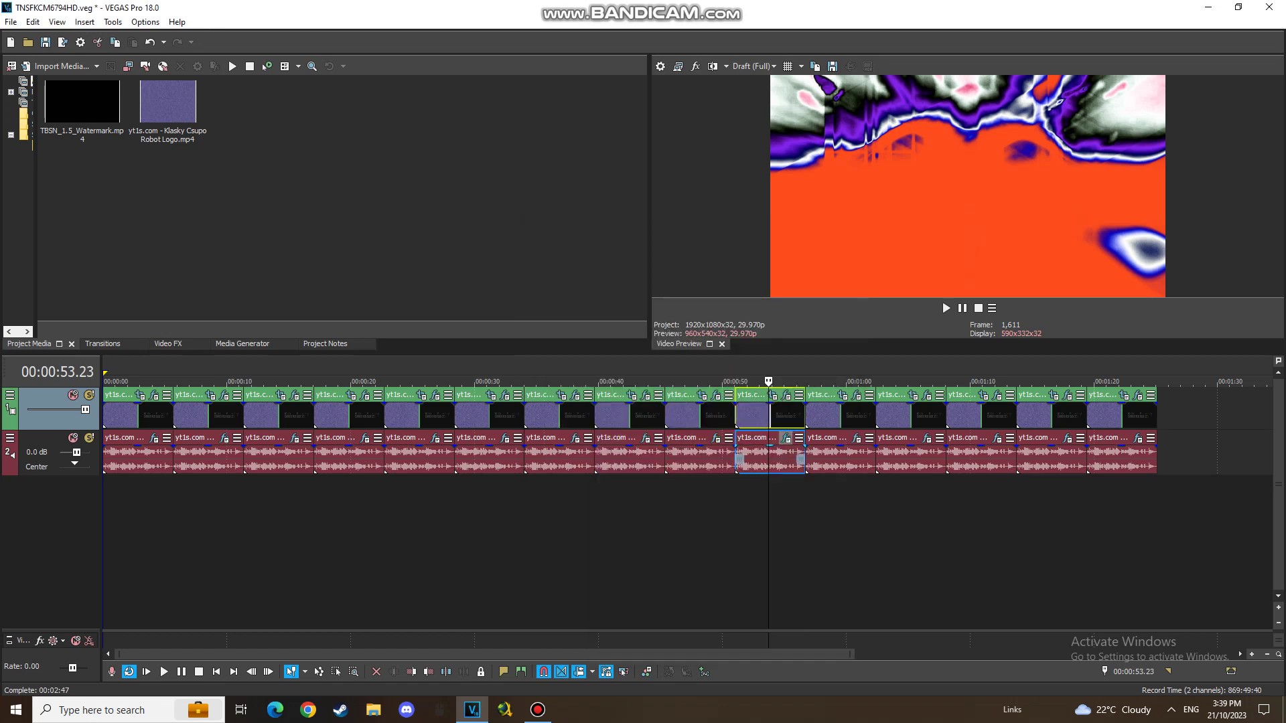
{"action": "left_click", "coordinate": [785, 439]}
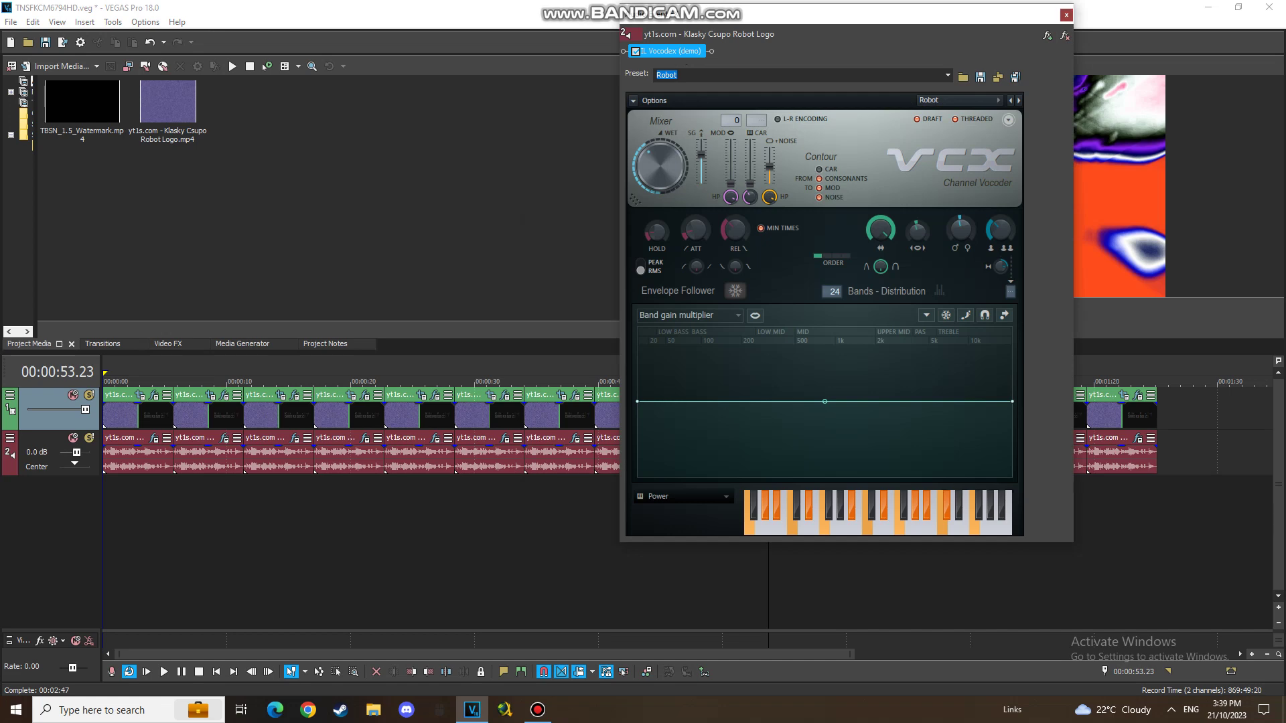
{"action": "left_click", "coordinate": [1066, 14]}
- Inspect the NewBlue LE Light Rays and TV Simulator settings in the eleventh clip's video effects
{"action": "left_click", "coordinate": [836, 414]}
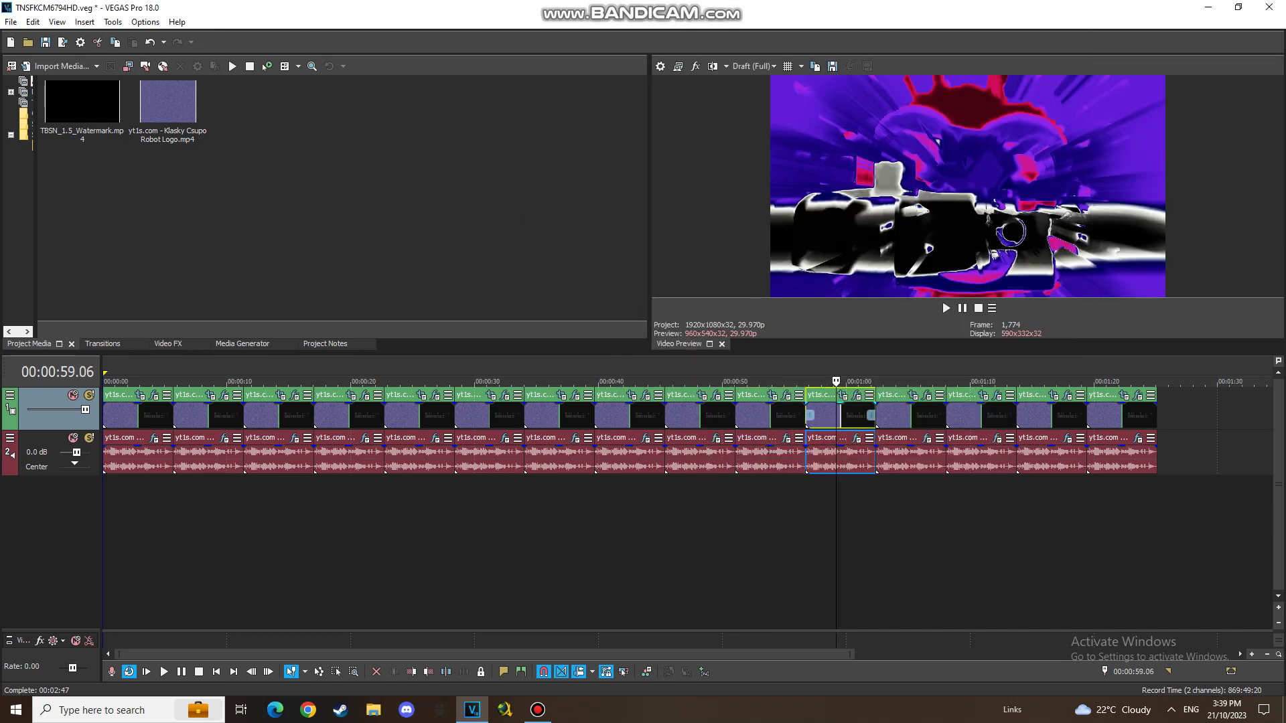
{"action": "left_click", "coordinate": [856, 395]}
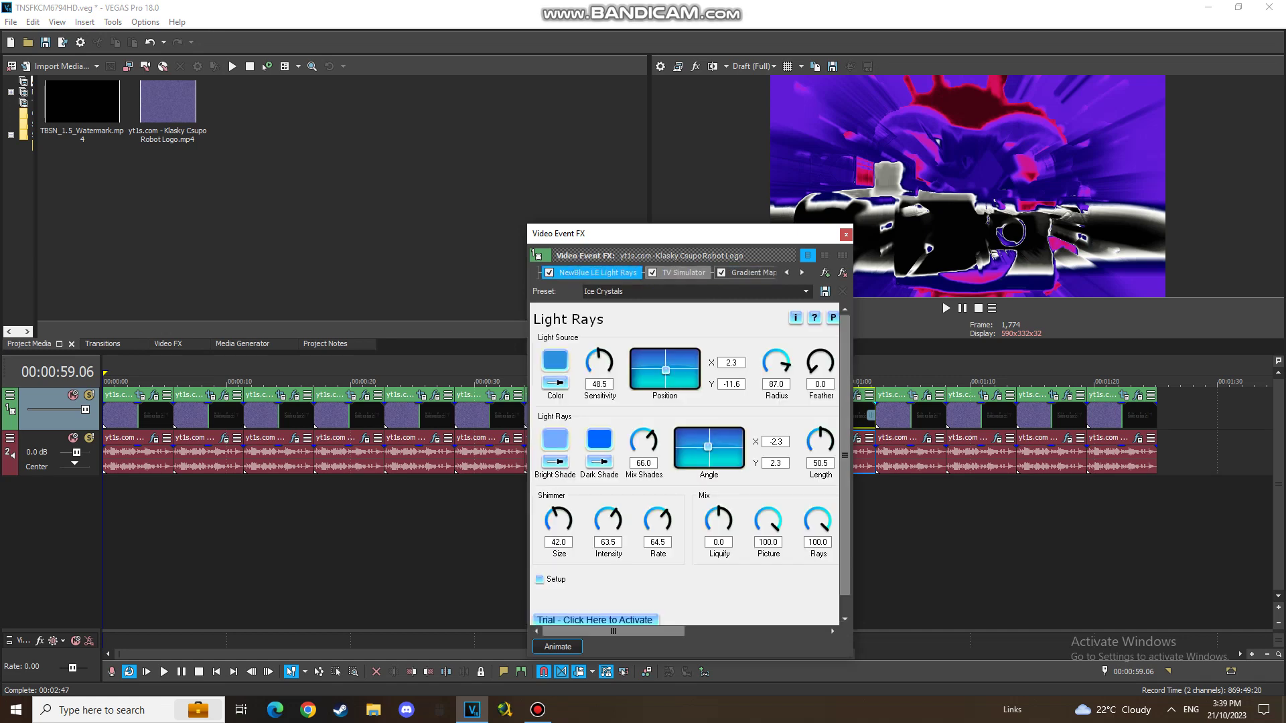
{"action": "left_click", "coordinate": [677, 272]}
- Examine each Gradient Map colour stop in the eleventh clip's video effects and check the Vocodex settings on its audio
{"action": "left_click", "coordinate": [750, 272]}
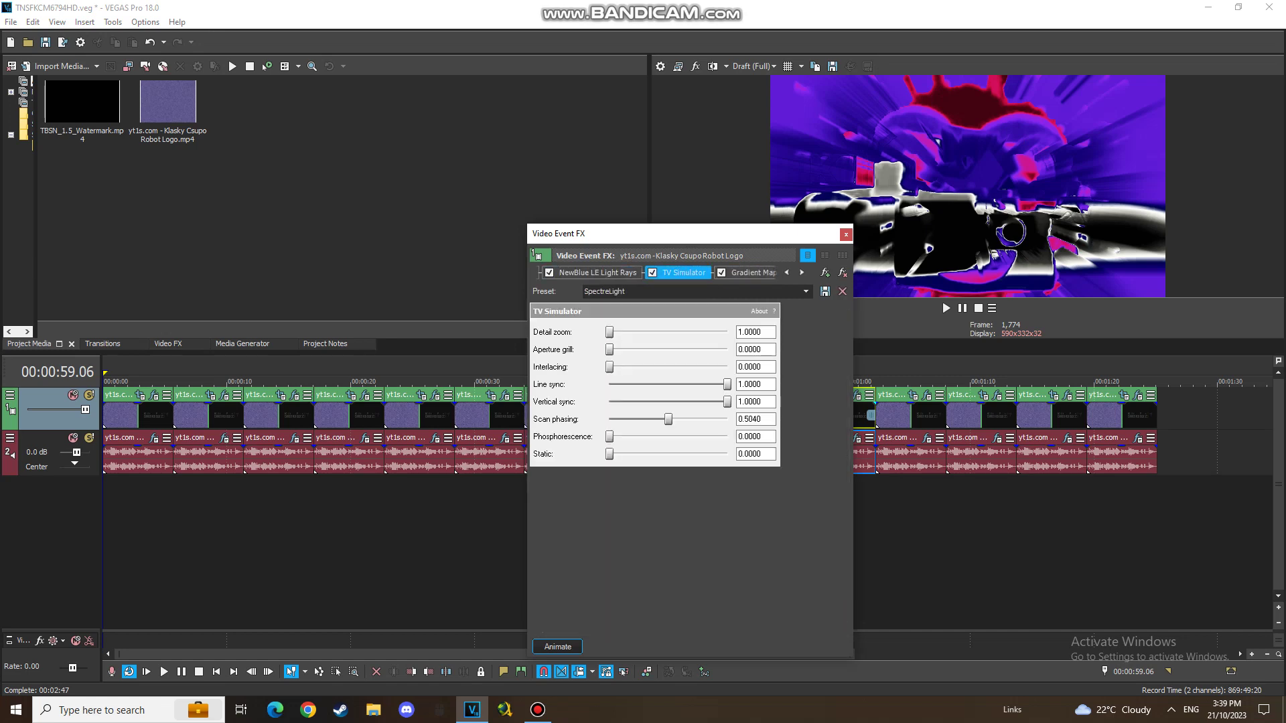
{"action": "left_click", "coordinate": [561, 335]}
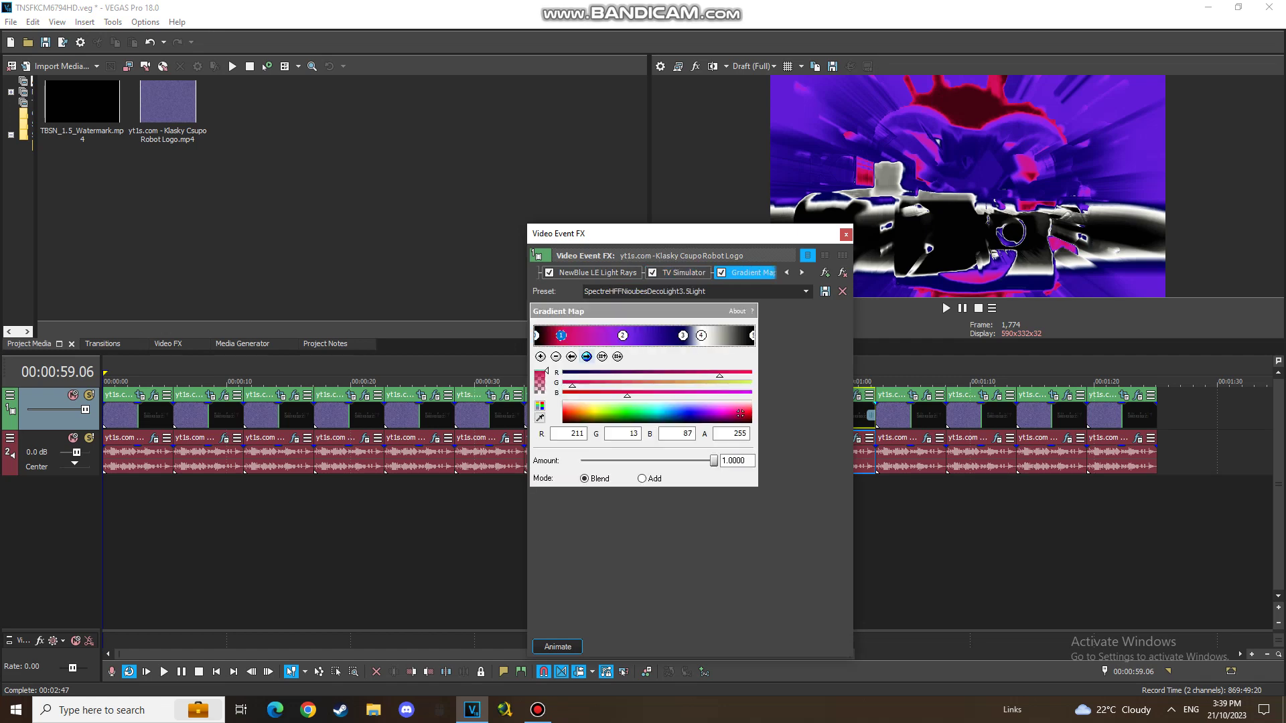
{"action": "left_click", "coordinate": [622, 335]}
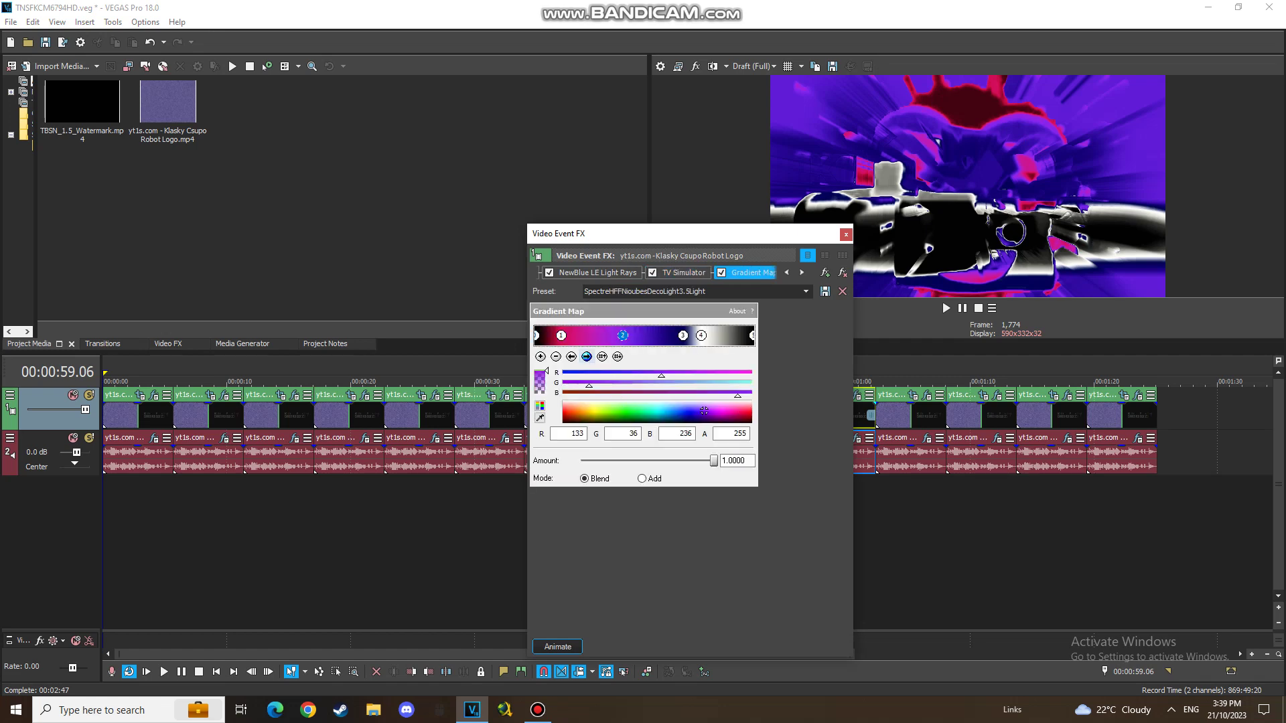
{"action": "left_click", "coordinate": [682, 335]}
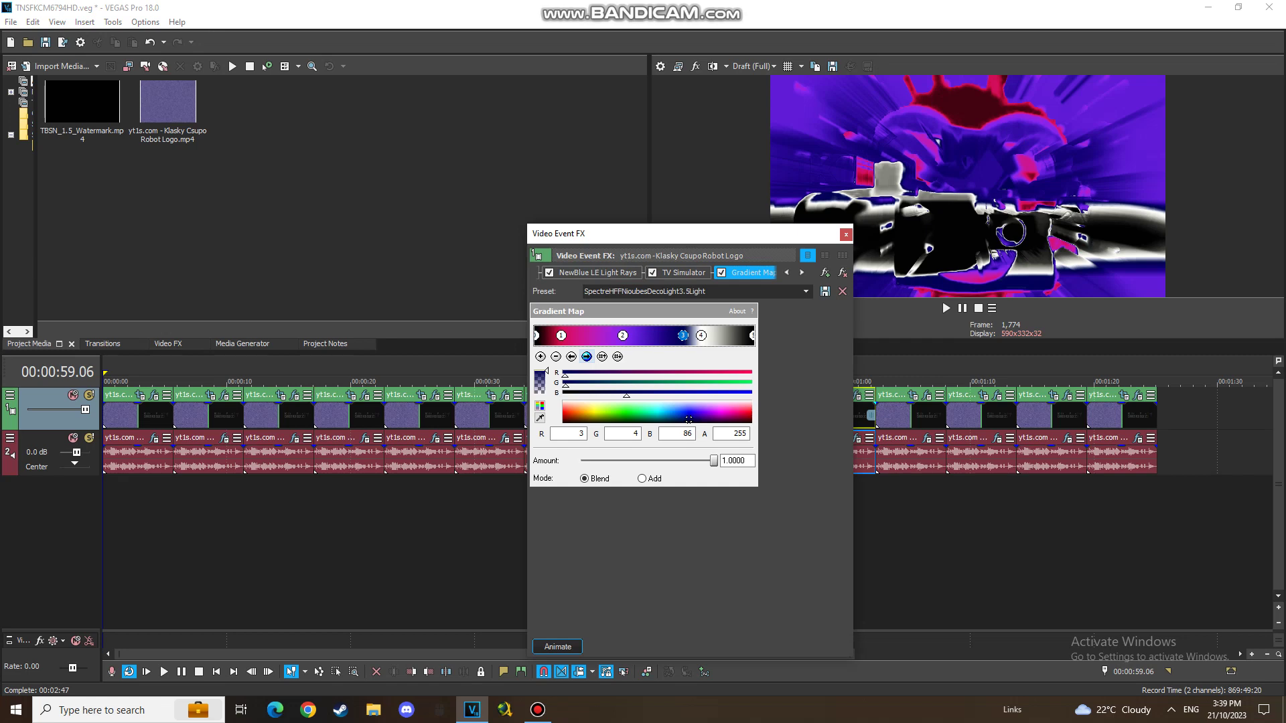
{"action": "left_click", "coordinate": [701, 335]}
{"action": "left_click", "coordinate": [752, 335]}
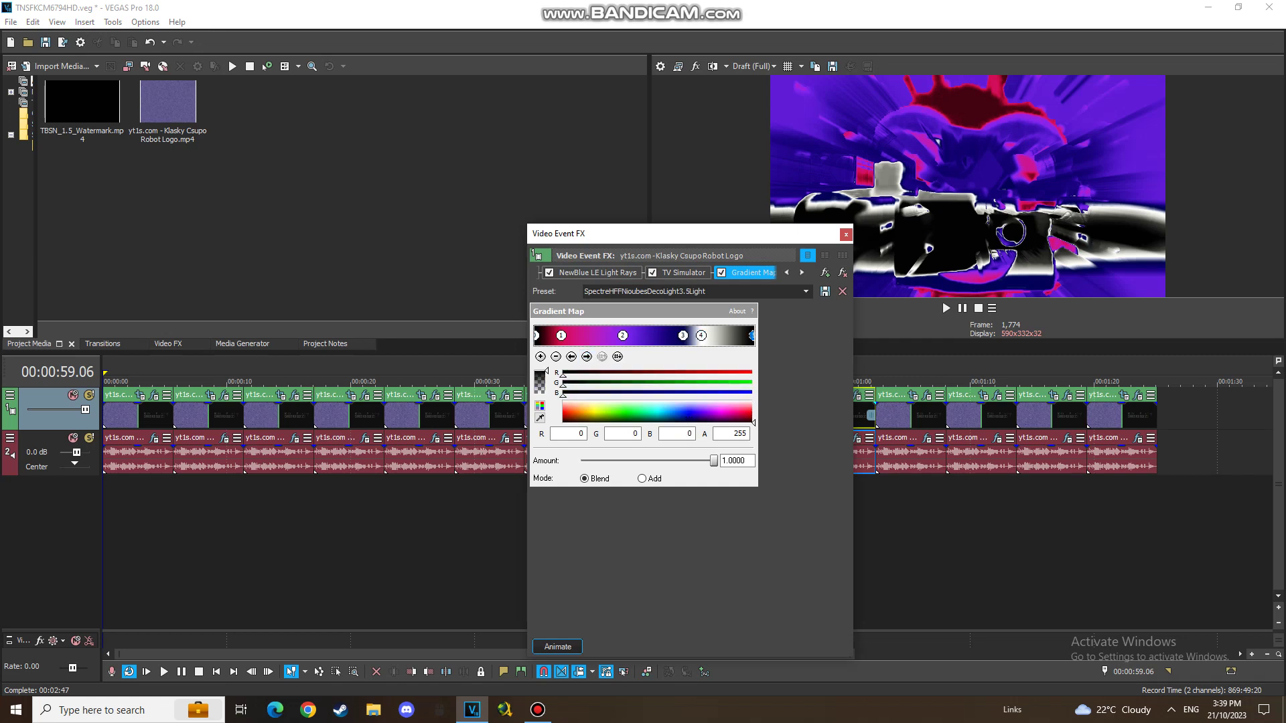
{"action": "left_click", "coordinate": [846, 235]}
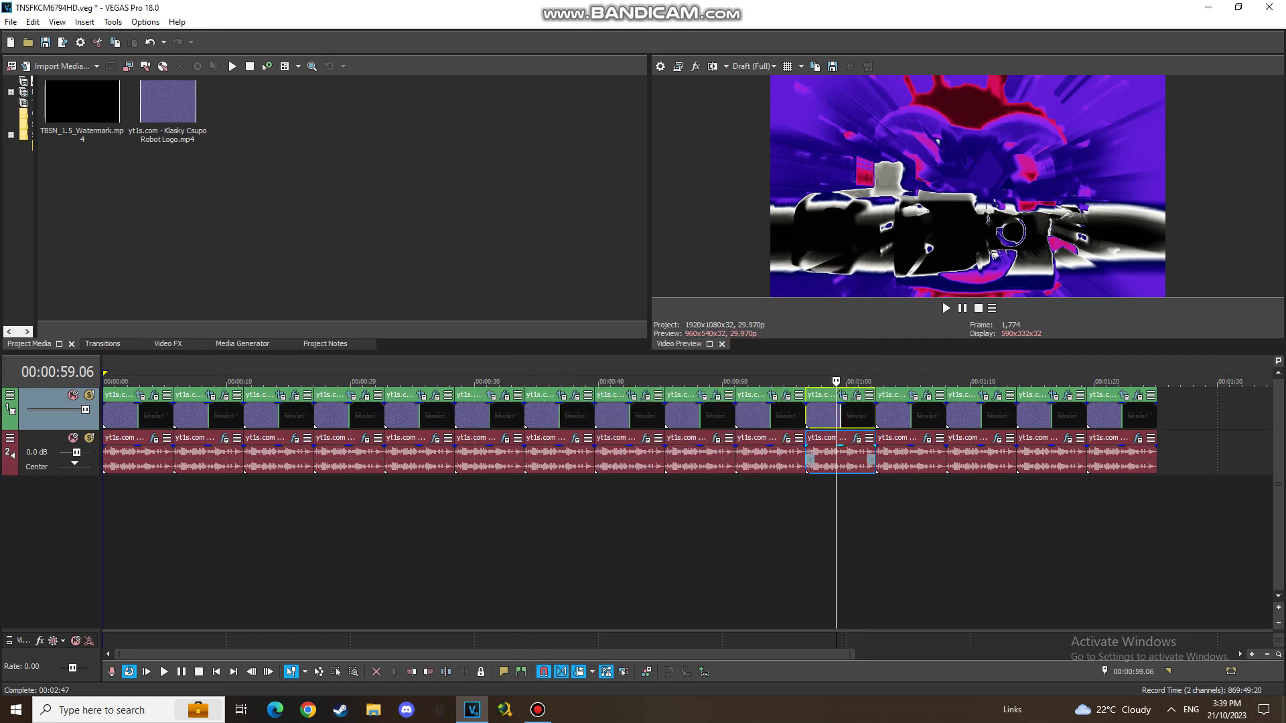
{"action": "left_click", "coordinate": [855, 438]}
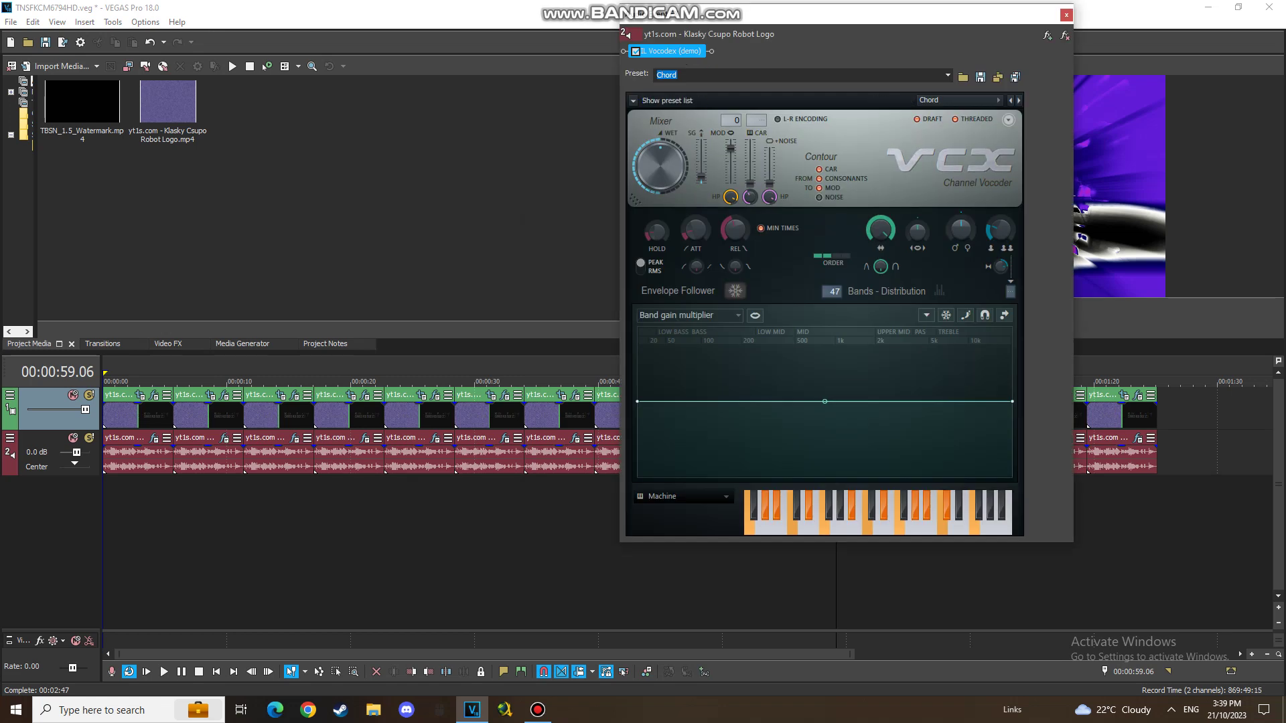
{"action": "left_click", "coordinate": [1066, 14]}
- Inspect the NewBlue ME Wiggle and Glow settings in the twelfth clip's video effects
{"action": "left_click", "coordinate": [906, 414]}
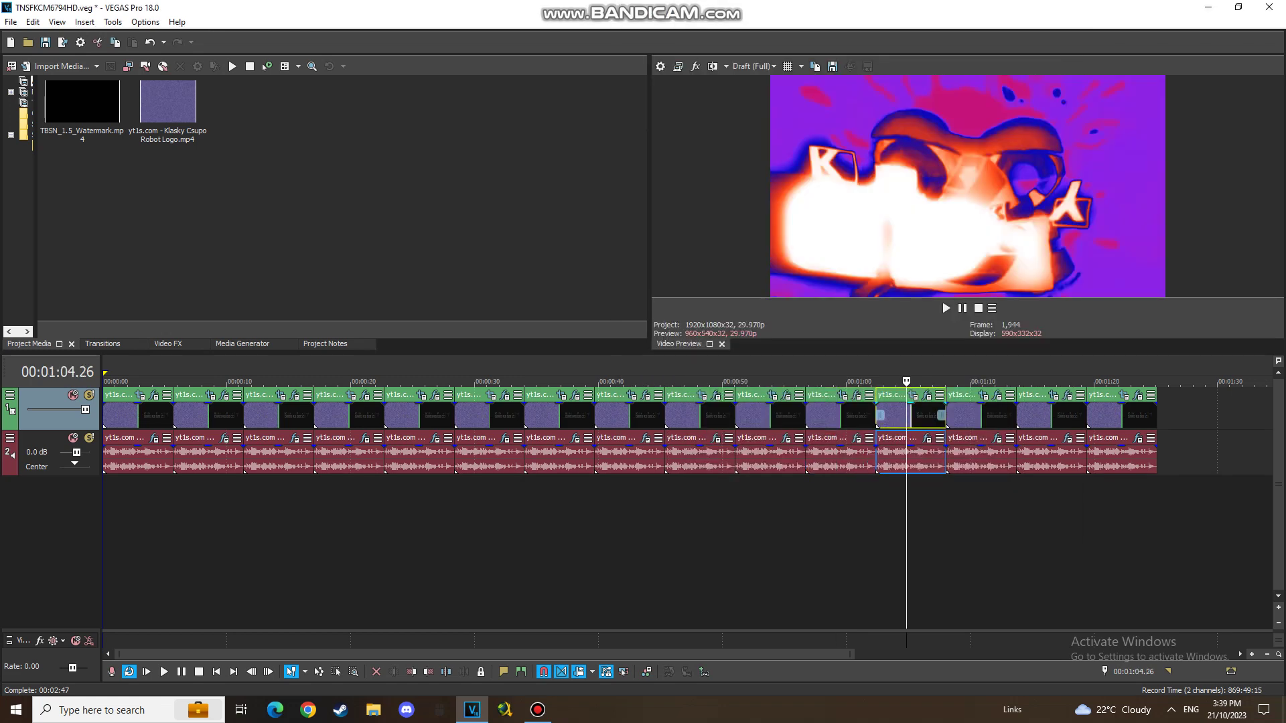
{"action": "left_click", "coordinate": [927, 395]}
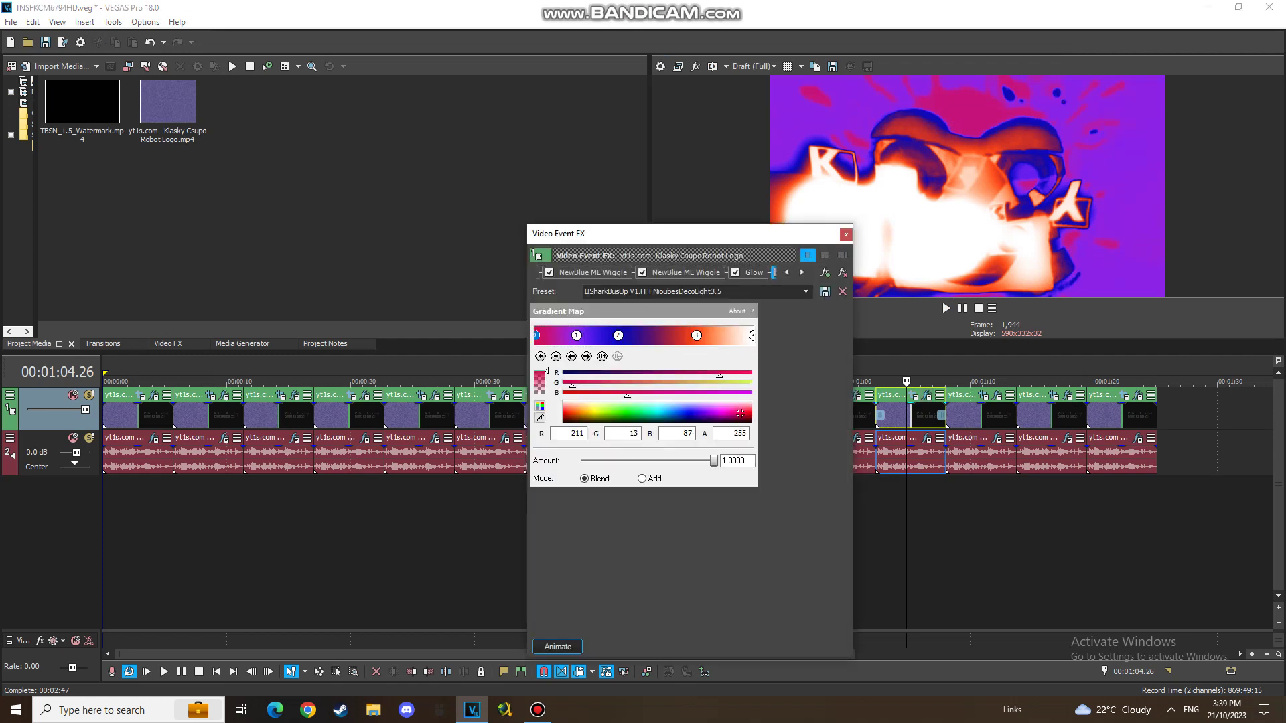
{"action": "left_click", "coordinate": [593, 272]}
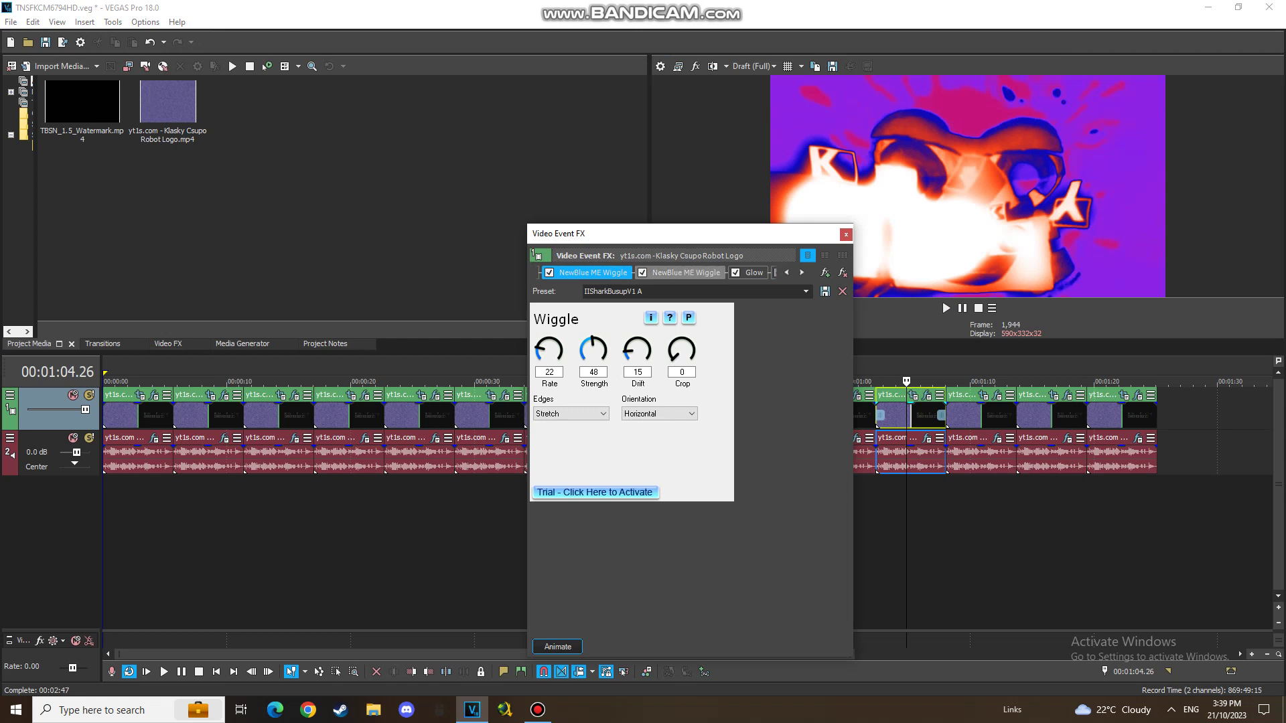
{"action": "left_click", "coordinate": [680, 272]}
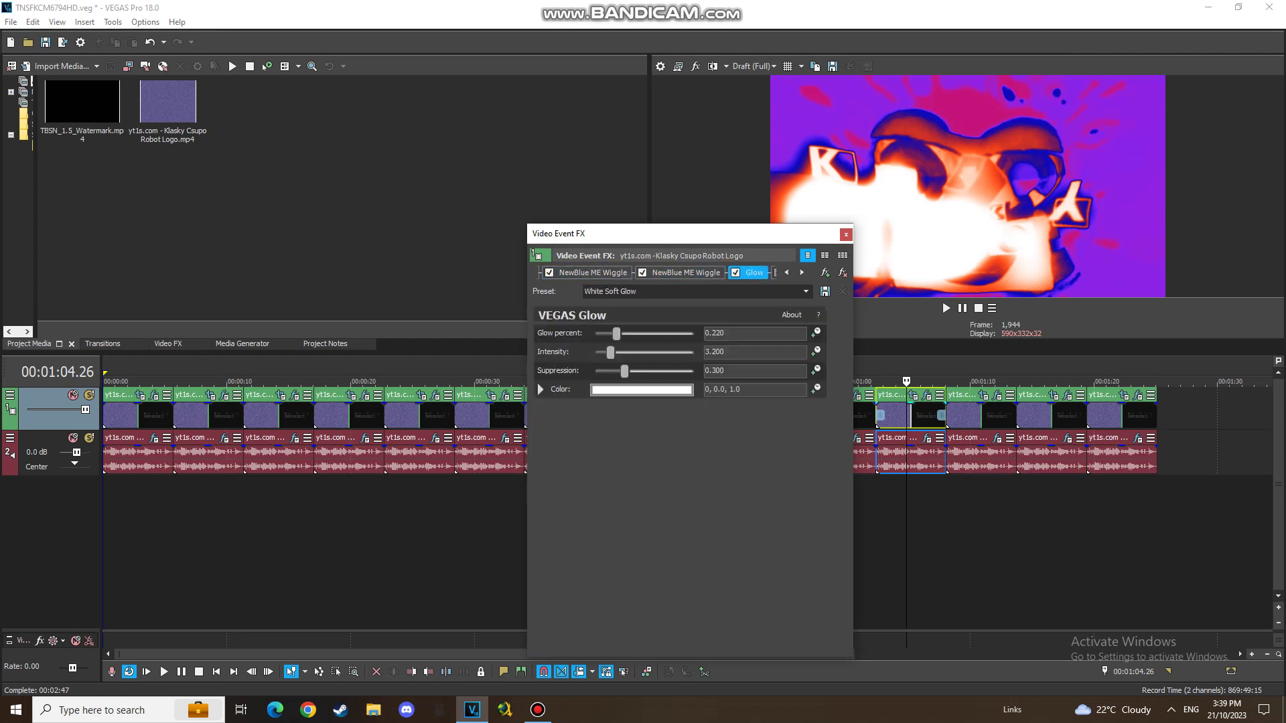
- Step through all of the twelfth clip's Gradient Map colour stops
{"action": "left_click", "coordinate": [801, 273]}
{"action": "left_click", "coordinate": [711, 273]}
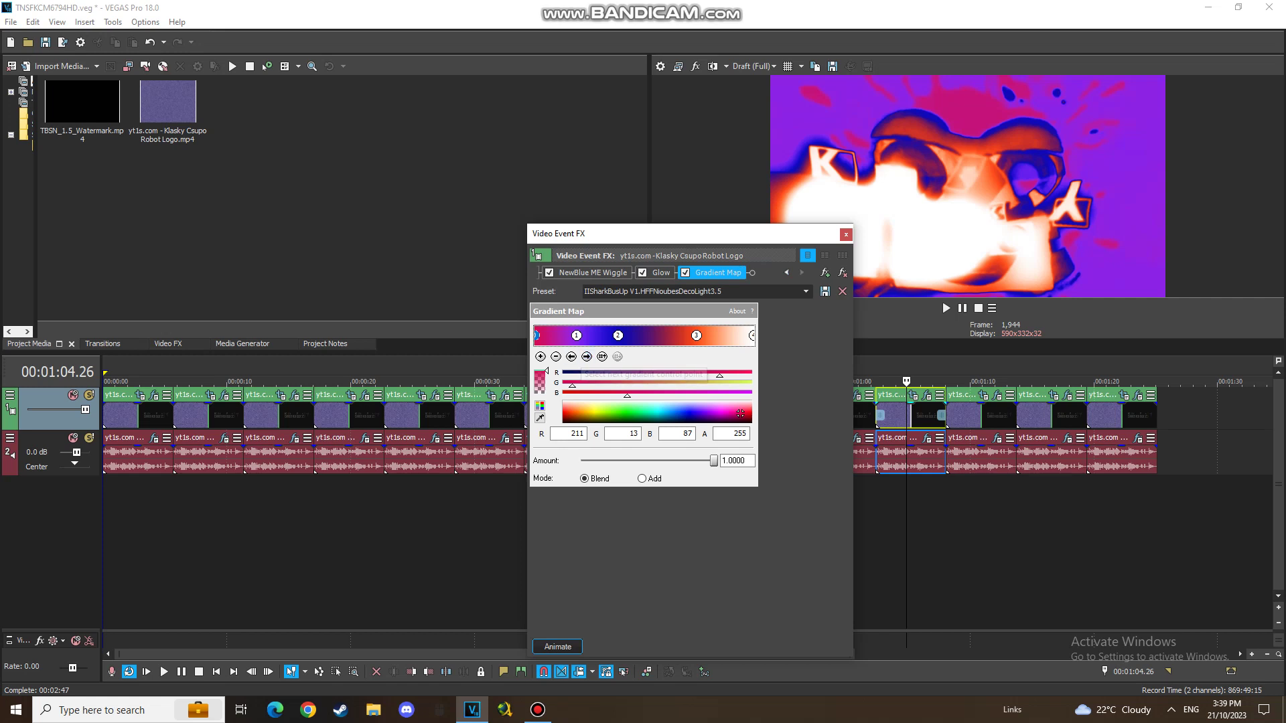
{"action": "left_click", "coordinate": [576, 334]}
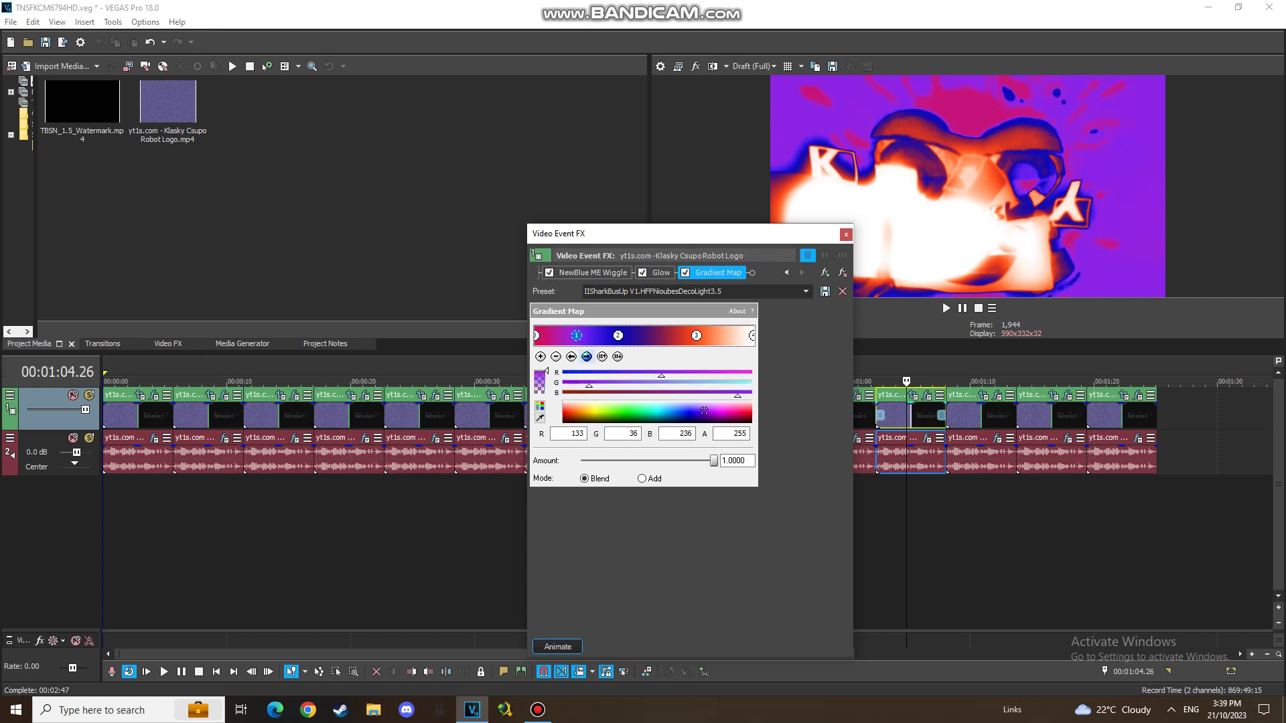
{"action": "left_click", "coordinate": [618, 335]}
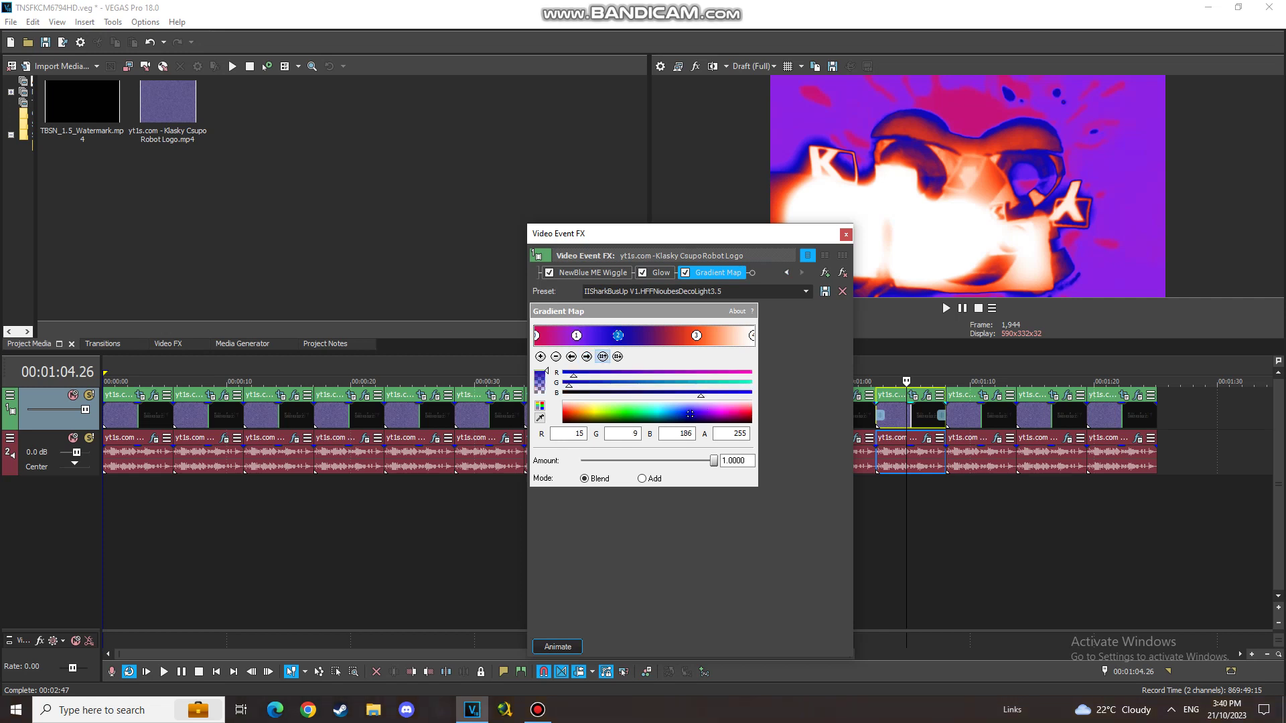
{"action": "left_click", "coordinate": [586, 356]}
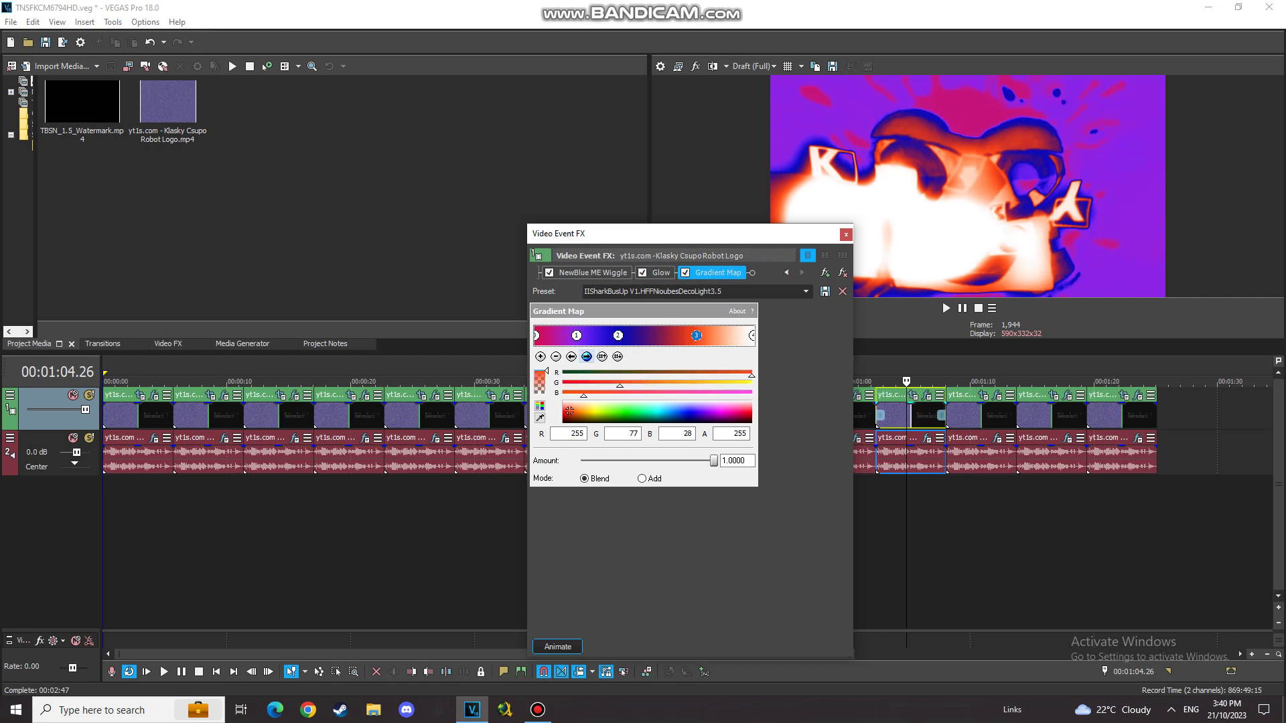
{"action": "left_click", "coordinate": [586, 356]}
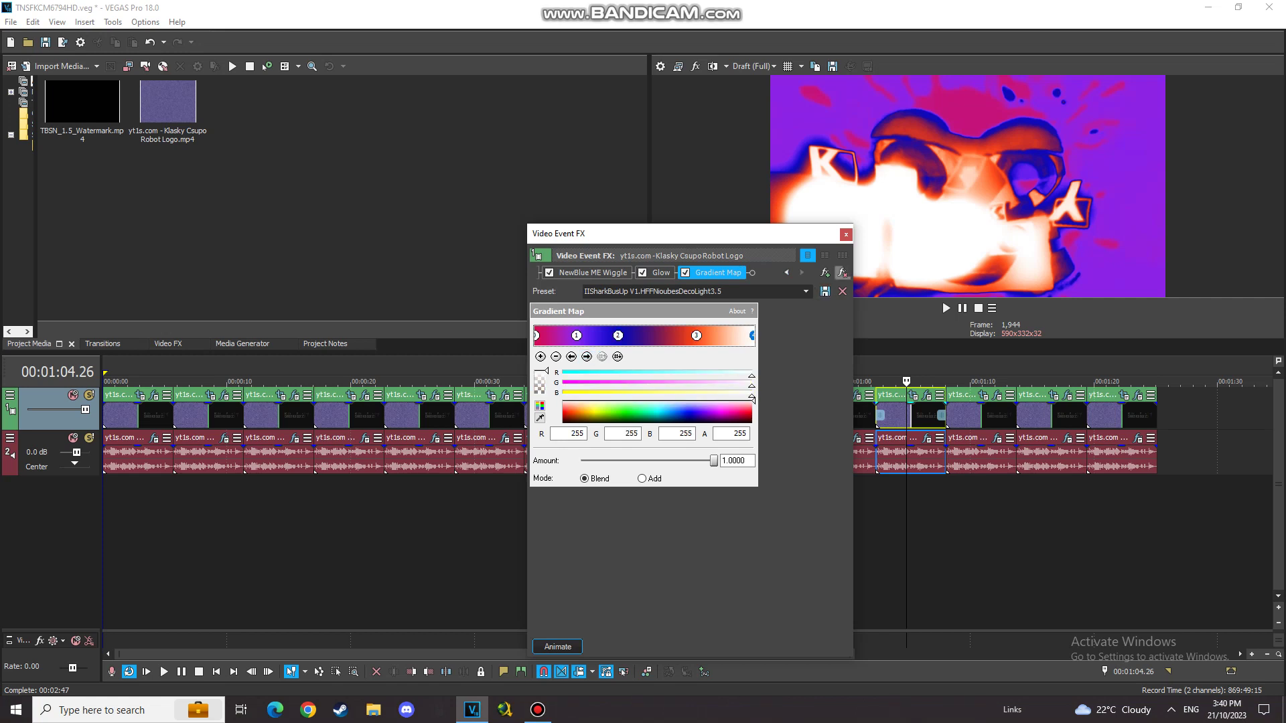
{"action": "left_click", "coordinate": [845, 234]}
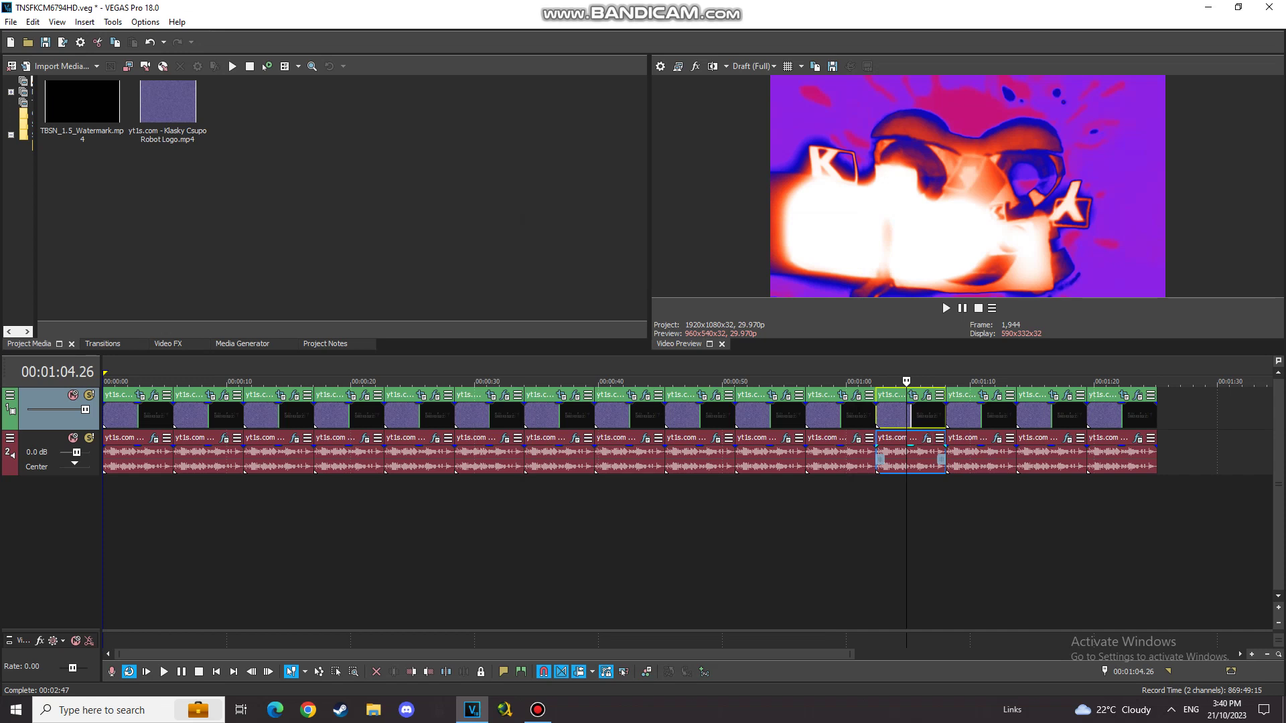
- Review the ExpressFX Chorus, Orange Vocoder, tb_grumblebum and Vocodex settings in the twelfth clip's audio effects chain
{"action": "left_click", "coordinate": [928, 438]}
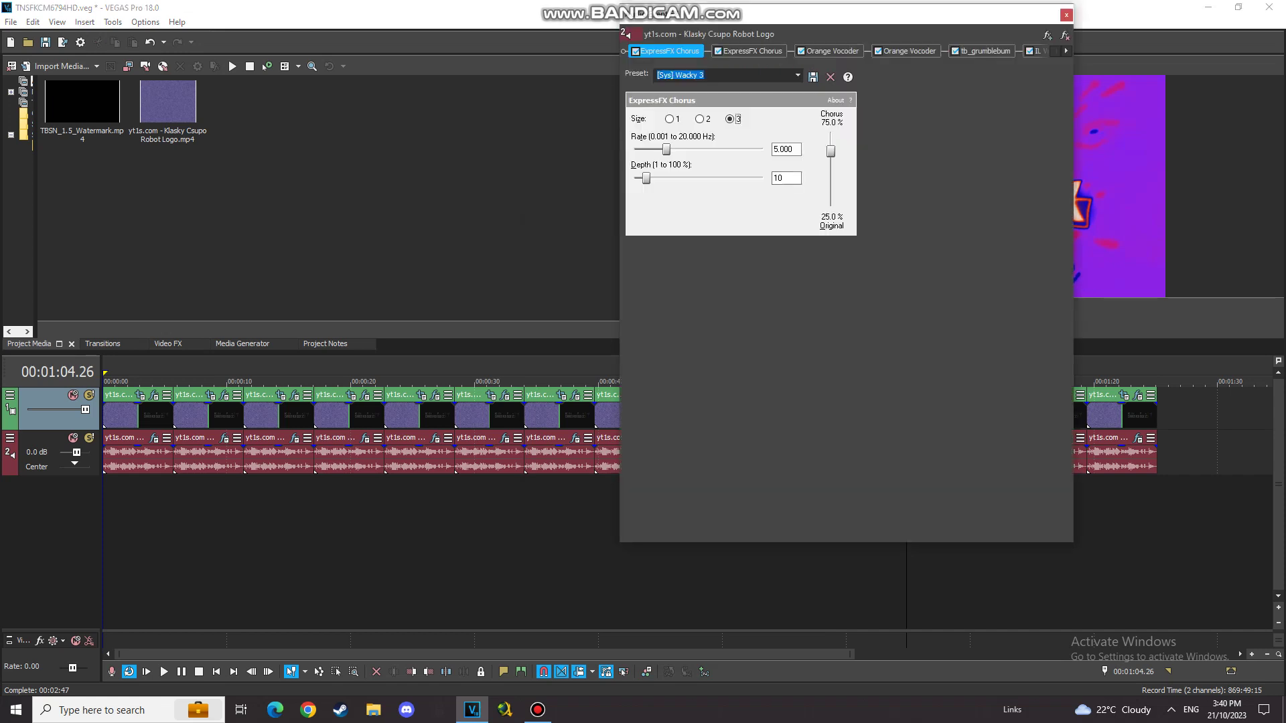
{"action": "key", "text": "Down"}
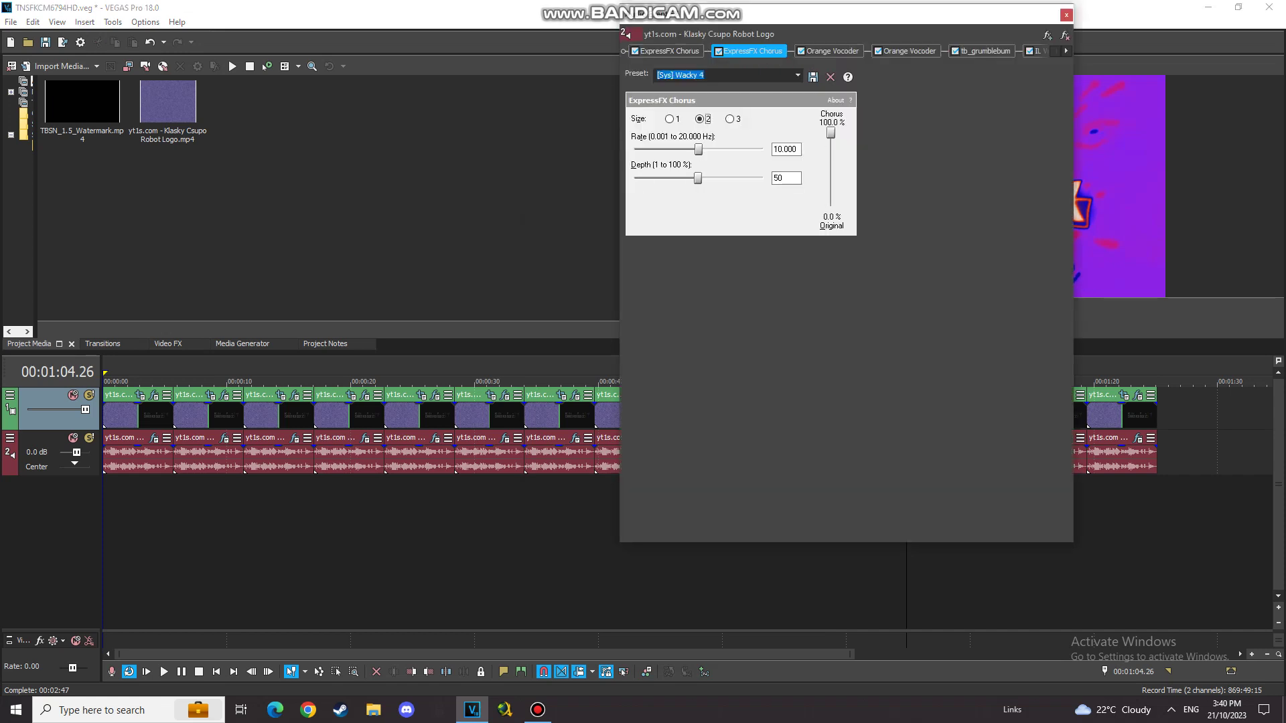
{"action": "left_click", "coordinate": [828, 51]}
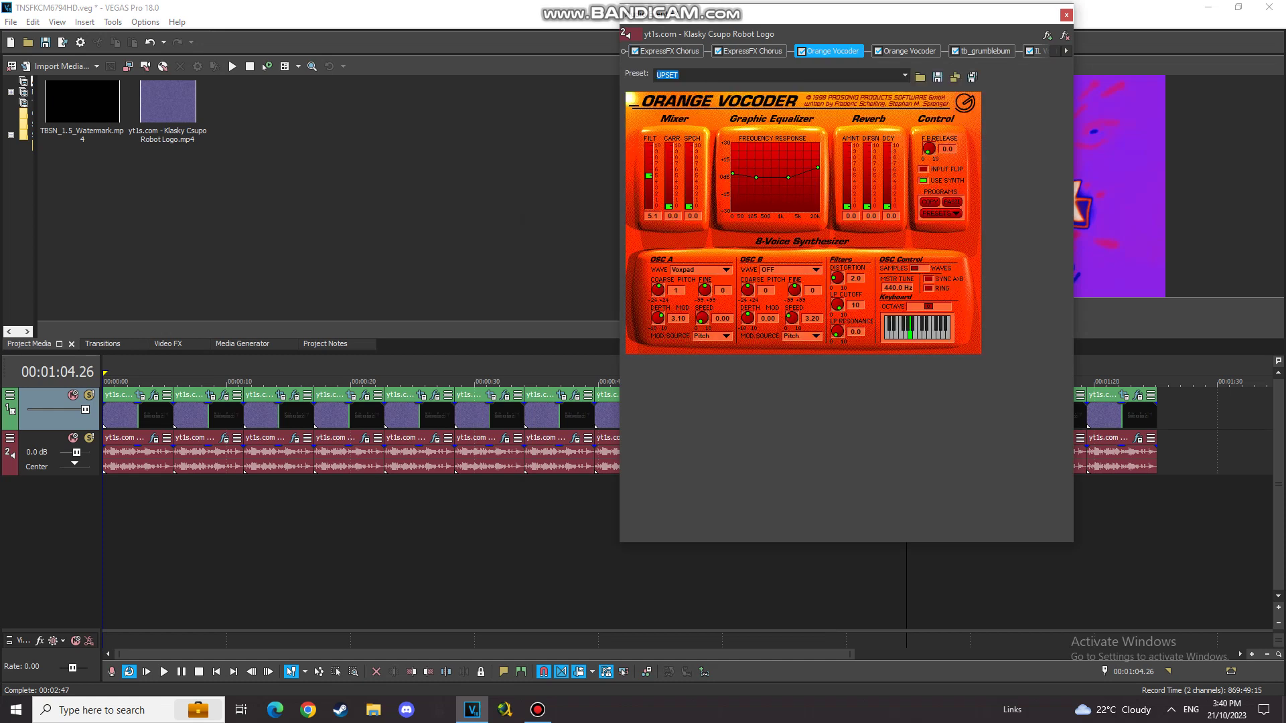
{"action": "left_click", "coordinate": [908, 51]}
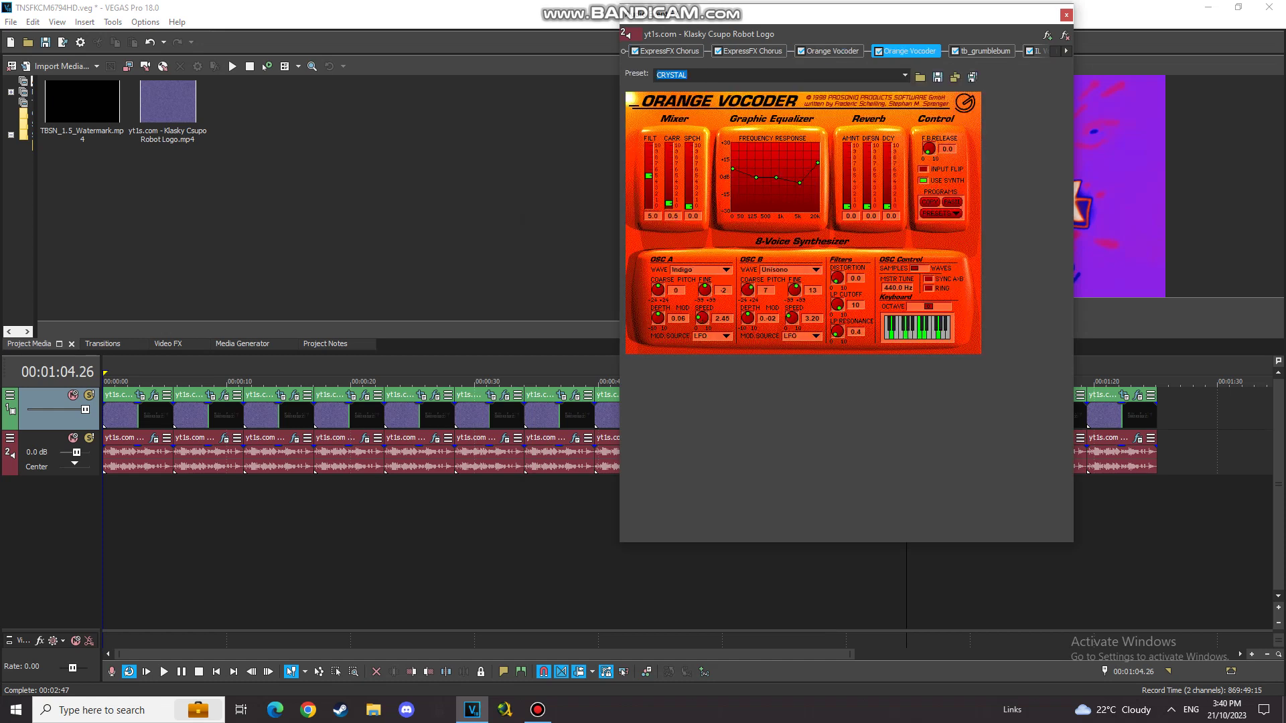
{"action": "left_click", "coordinate": [980, 51]}
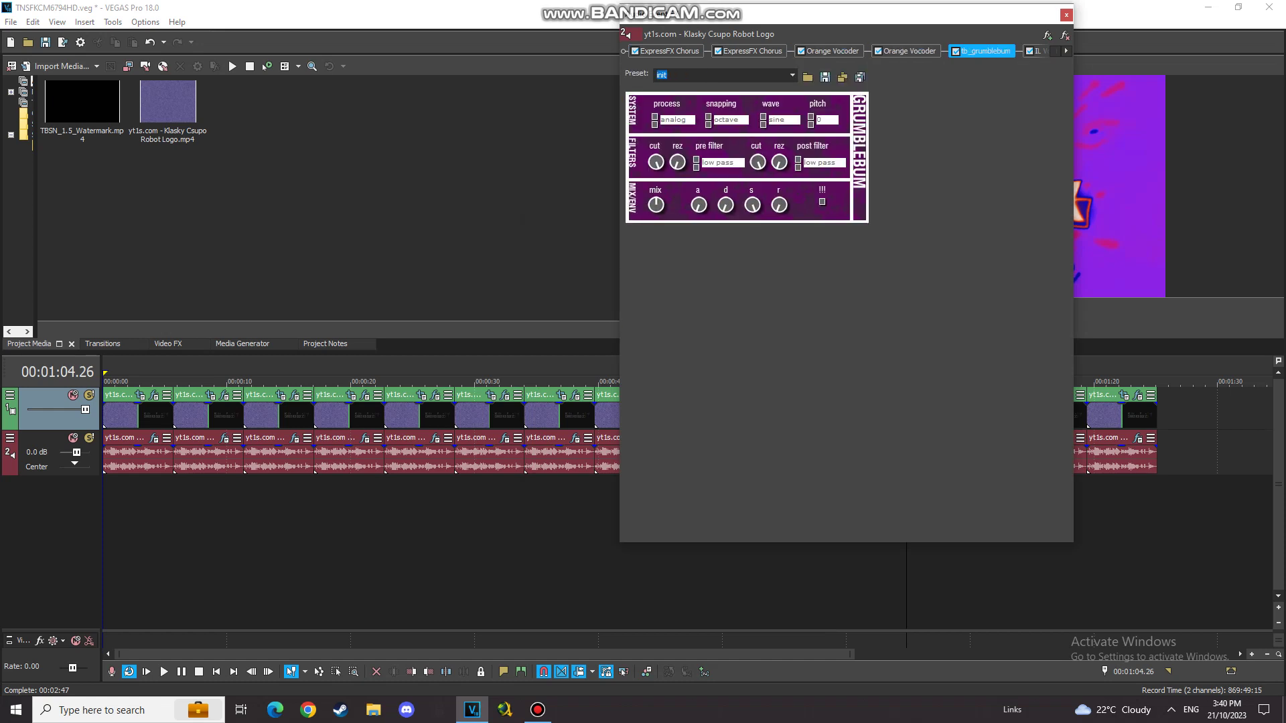
{"action": "left_click", "coordinate": [1036, 51]}
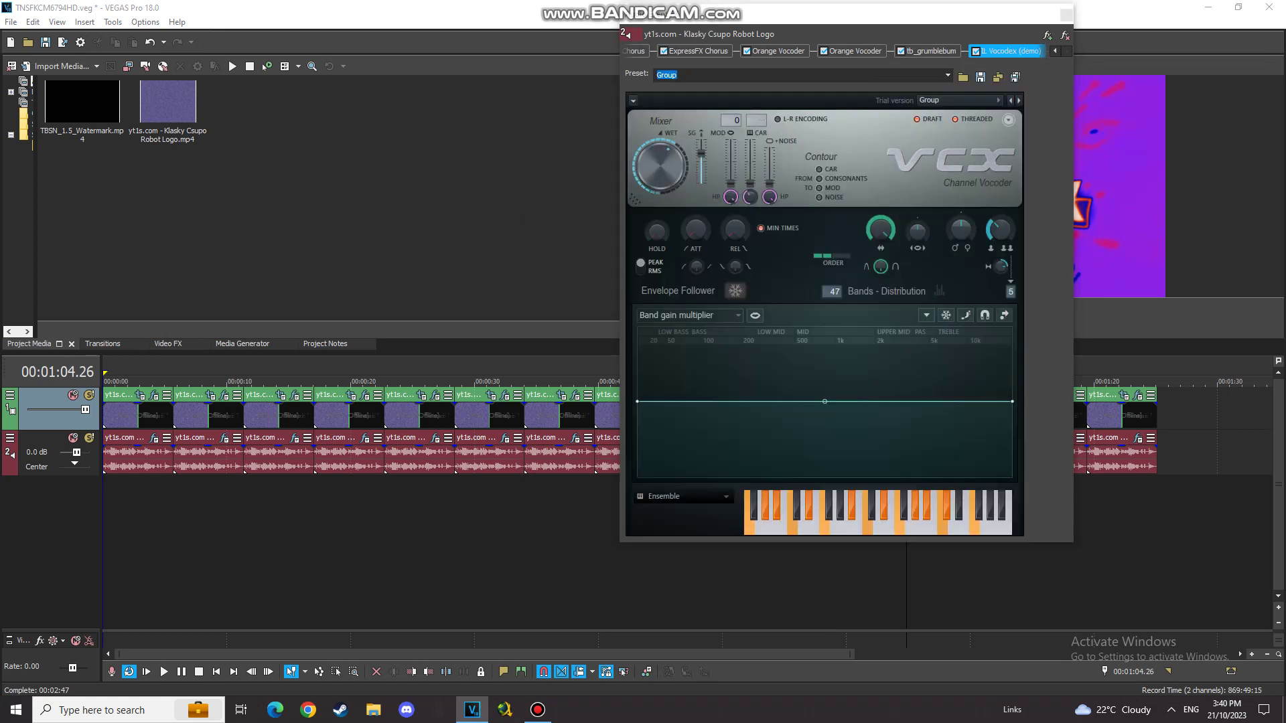
{"action": "left_click", "coordinate": [1066, 14]}
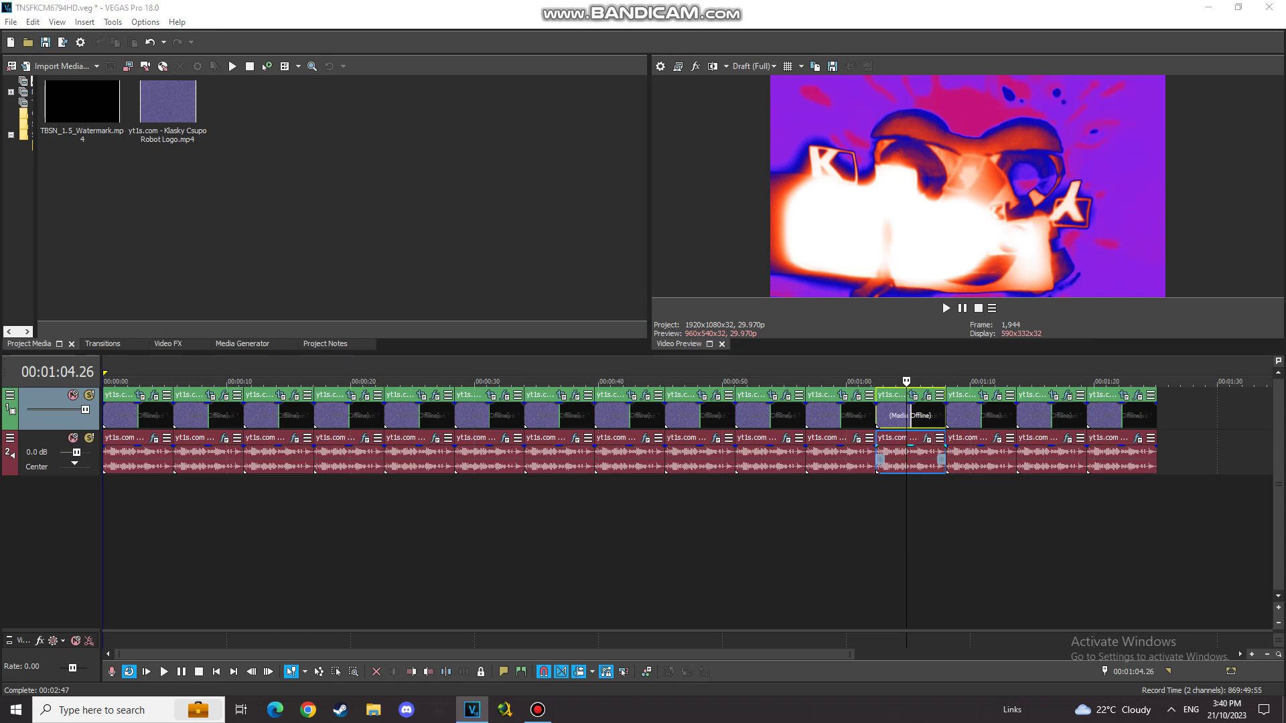
{"action": "left_click", "coordinate": [927, 438]}
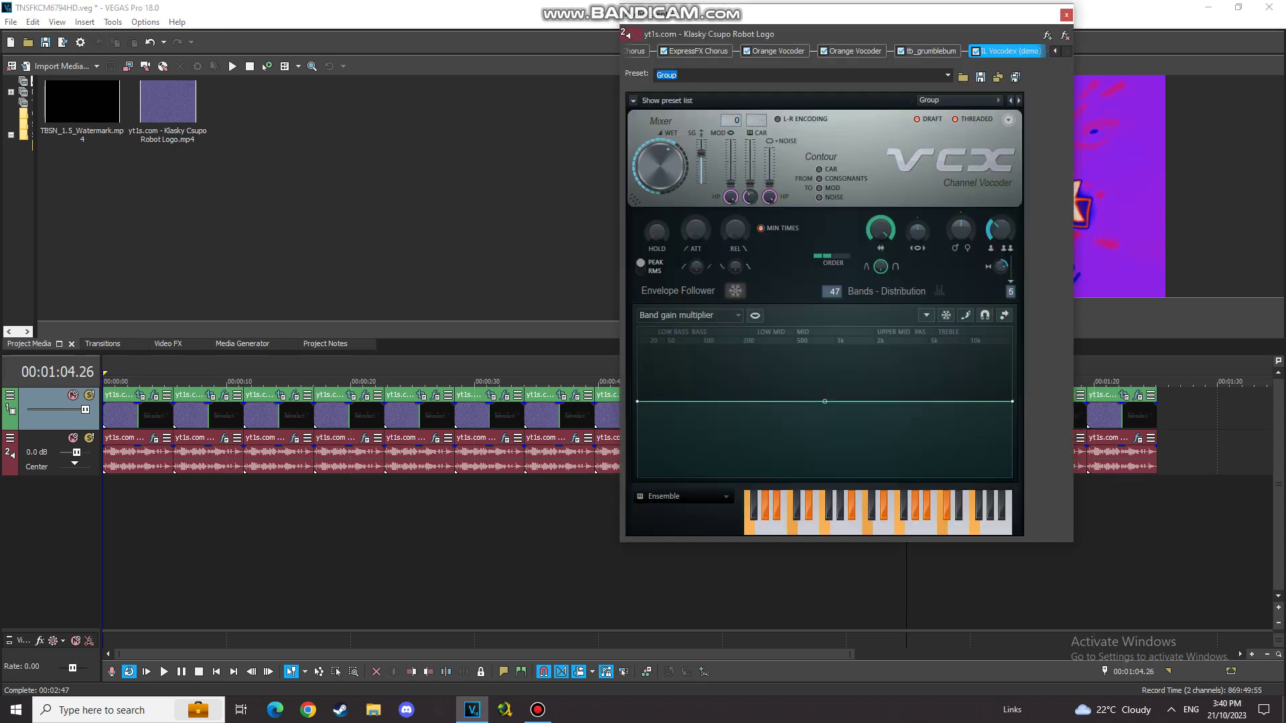
{"action": "left_click", "coordinate": [1065, 14]}
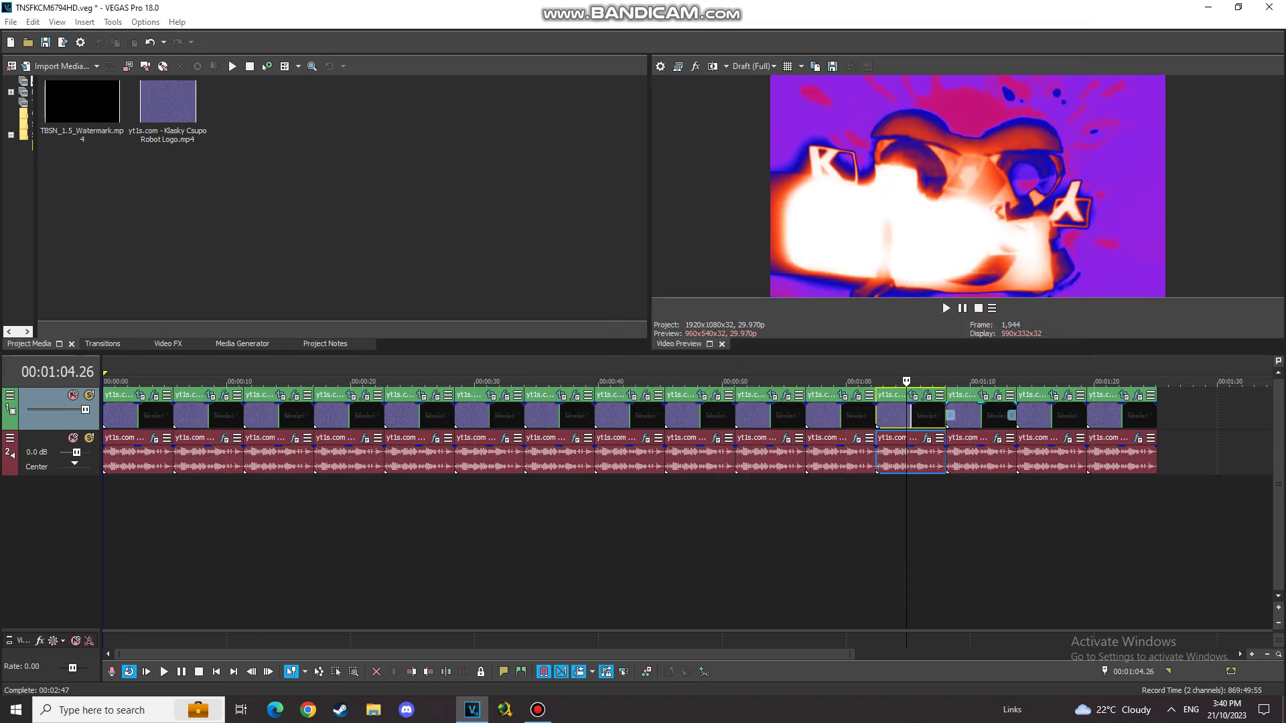
- Step through the thirteenth clip's Gradient Map colour stops and check the Vocodex settings on its audio
{"action": "left_click", "coordinate": [971, 419]}
{"action": "left_click", "coordinate": [997, 395]}
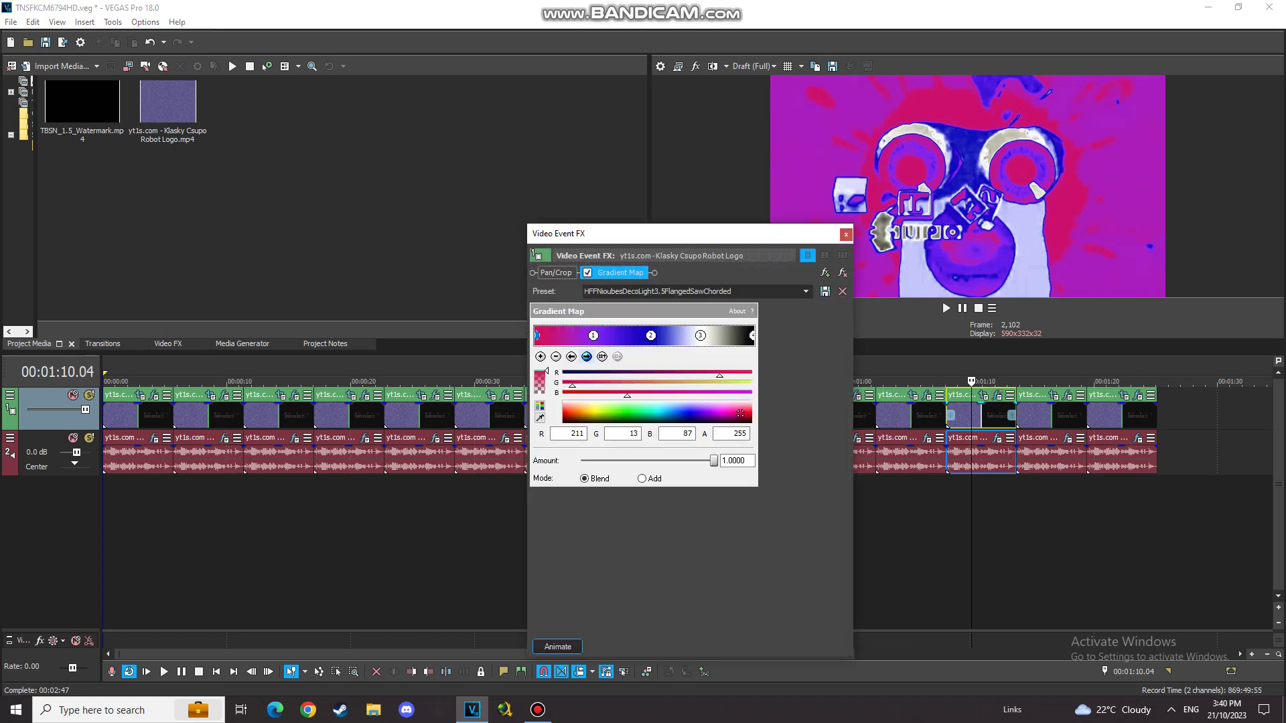
{"action": "left_click", "coordinate": [586, 356]}
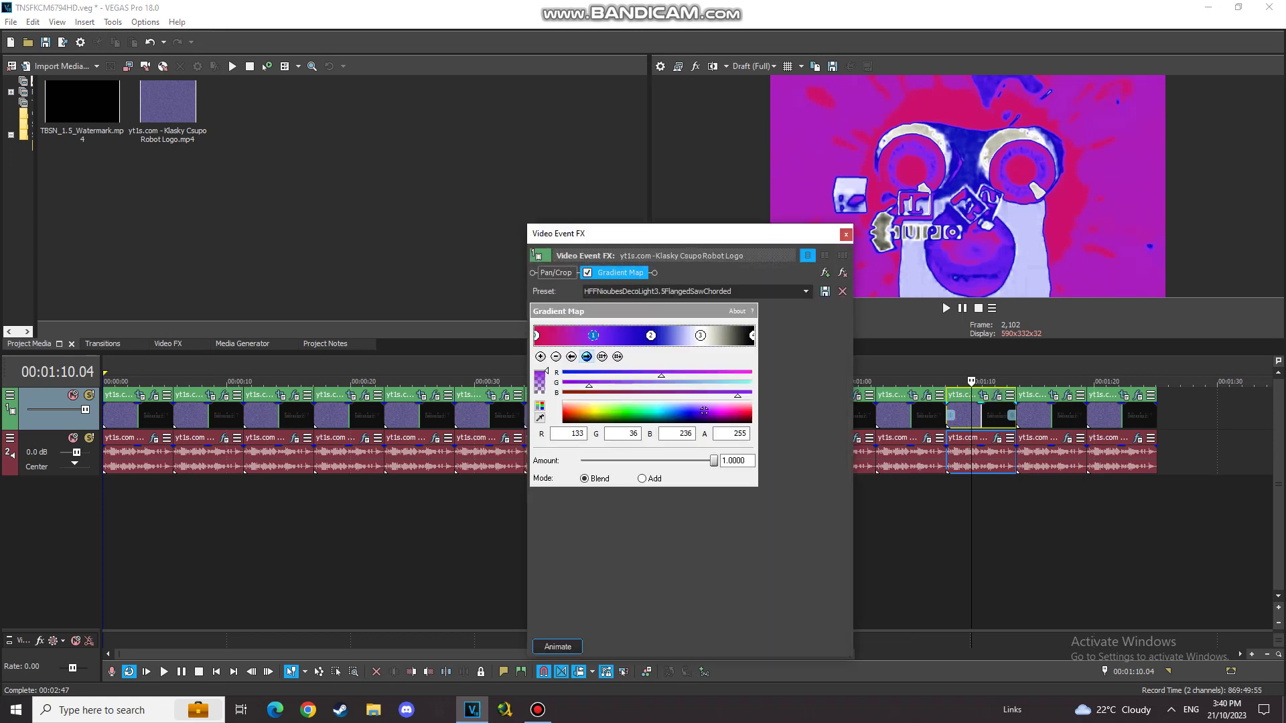
{"action": "left_click", "coordinate": [587, 356]}
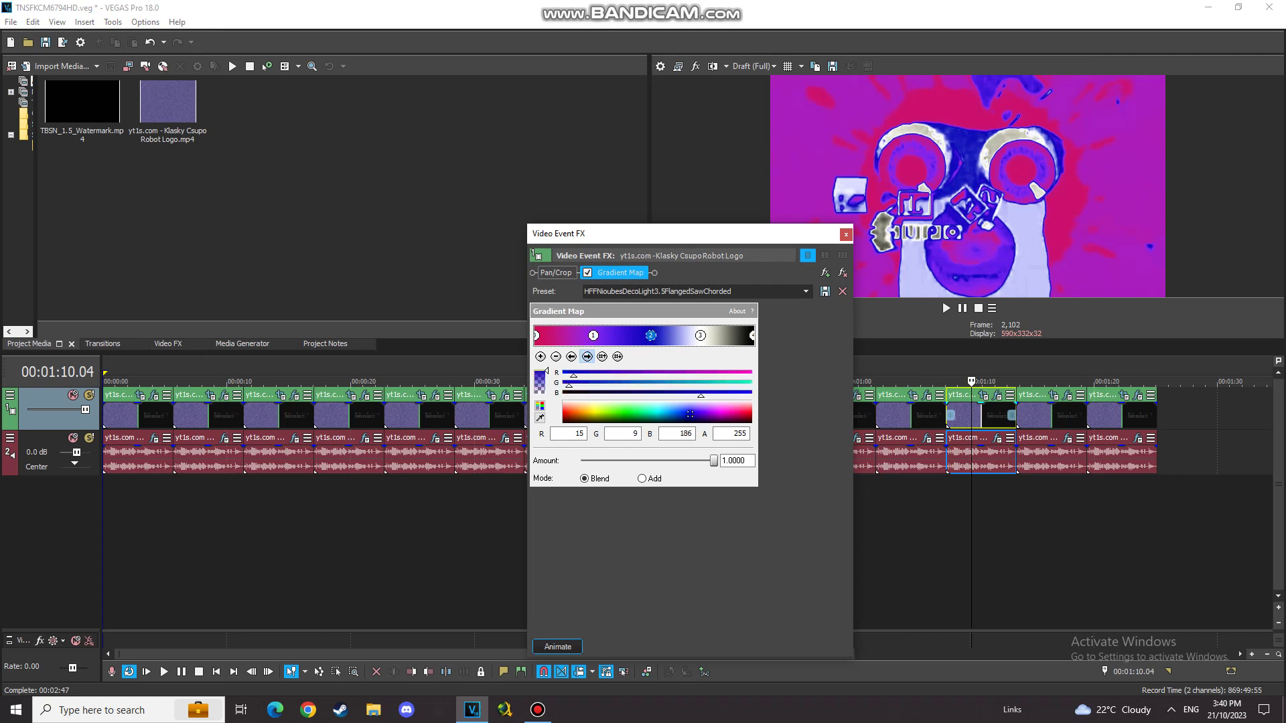
{"action": "left_click", "coordinate": [587, 356]}
{"action": "left_click", "coordinate": [587, 356]}
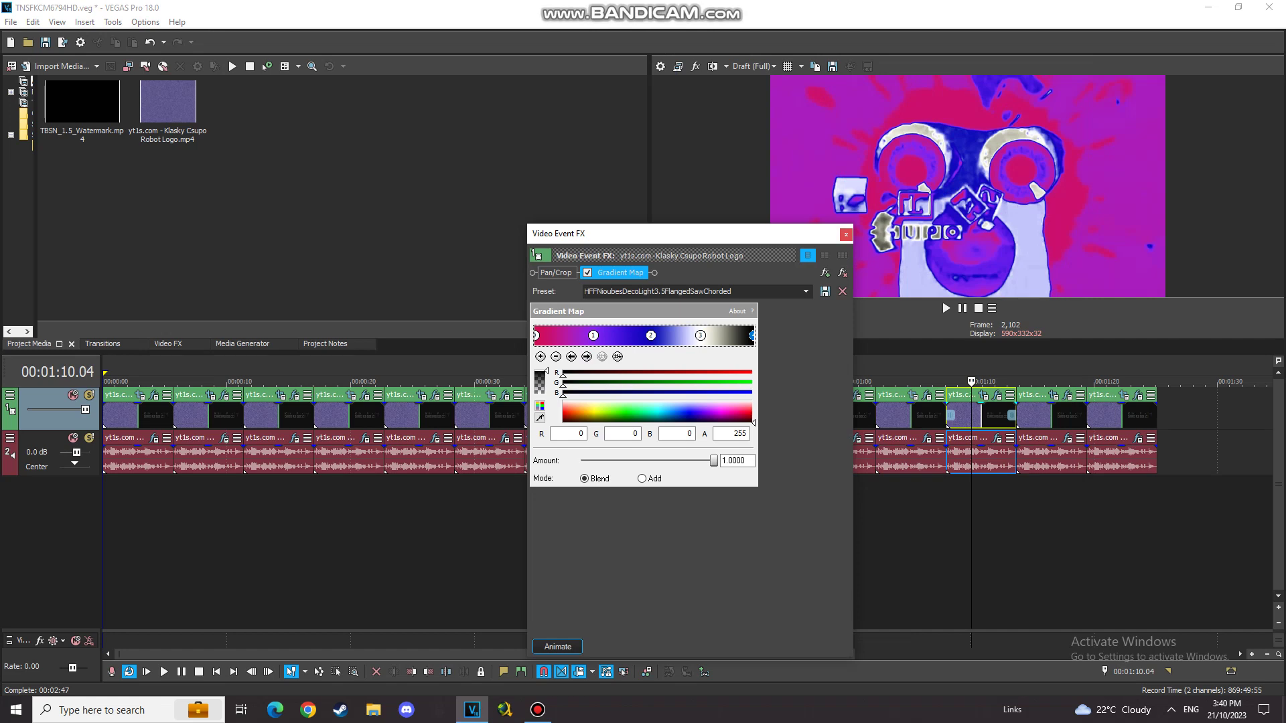
{"action": "left_click", "coordinate": [845, 233]}
{"action": "left_click", "coordinate": [997, 438]}
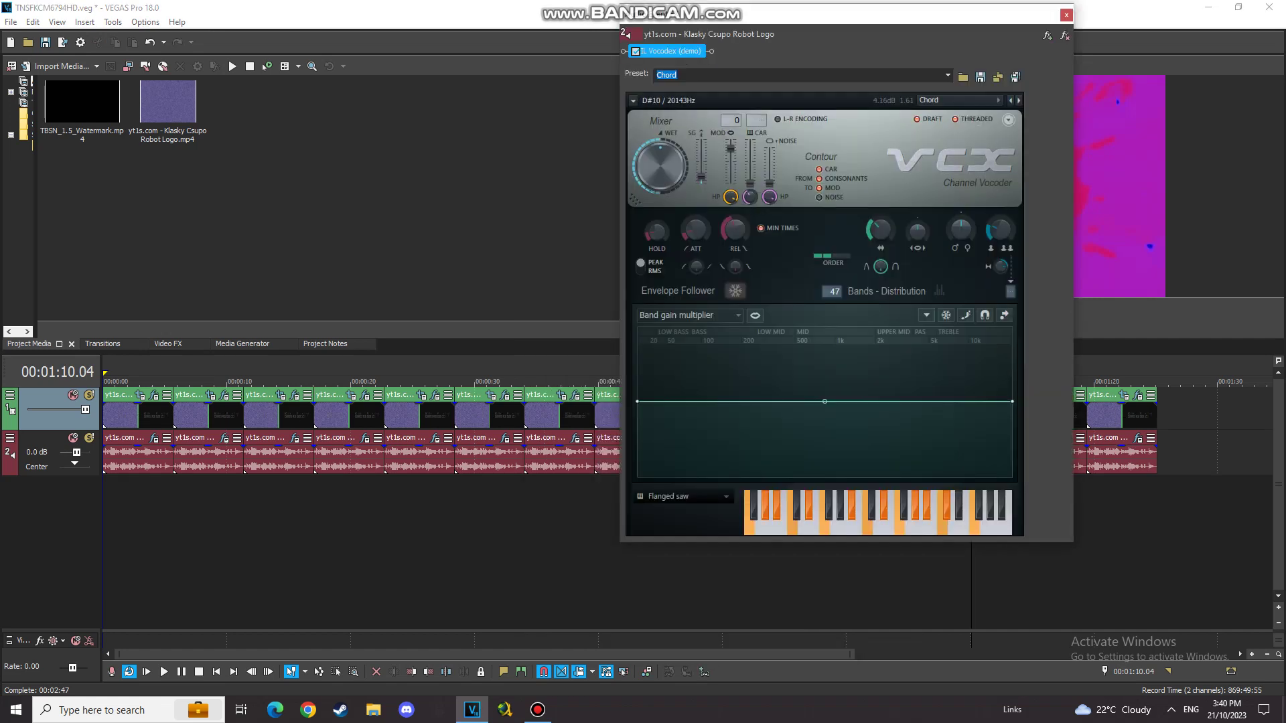
{"action": "left_click", "coordinate": [1066, 14]}
- Inspect both Swirl effects, including the first one's end keyframe, and the NewBlue LE Light Rays settings in the fourteenth clip's video effects
{"action": "left_click", "coordinate": [1042, 416]}
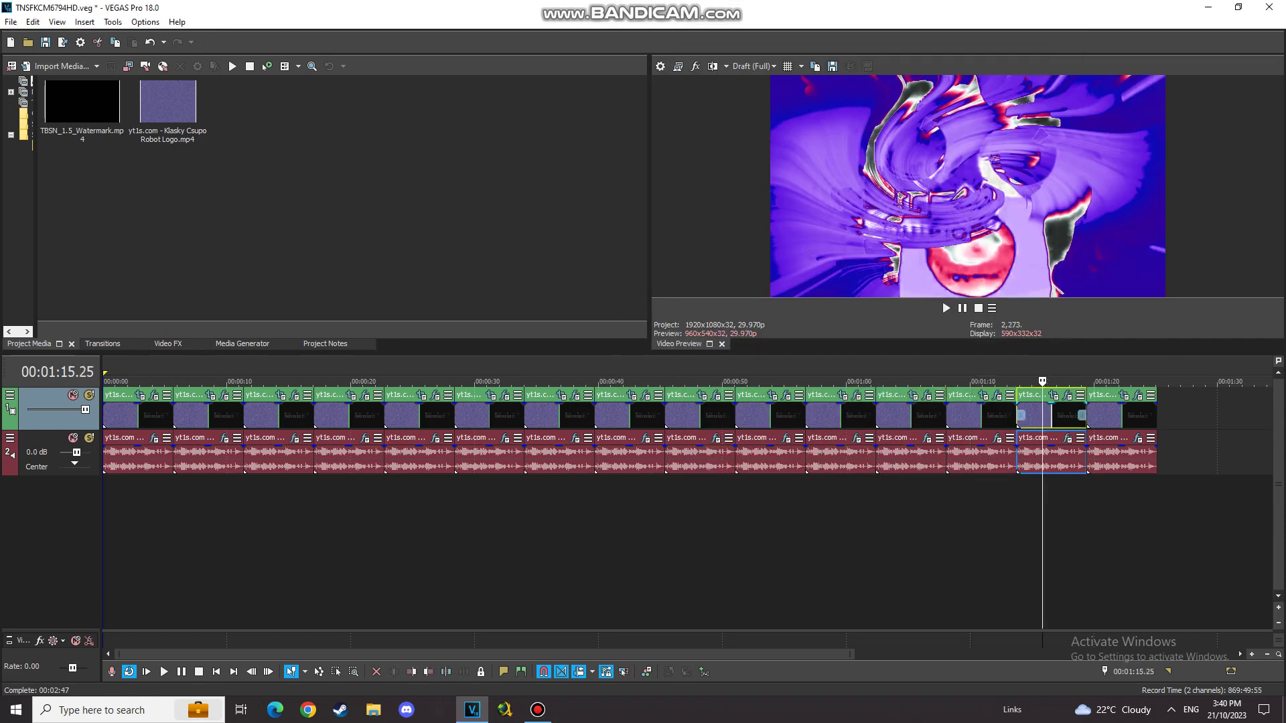
{"action": "left_click", "coordinate": [1068, 396]}
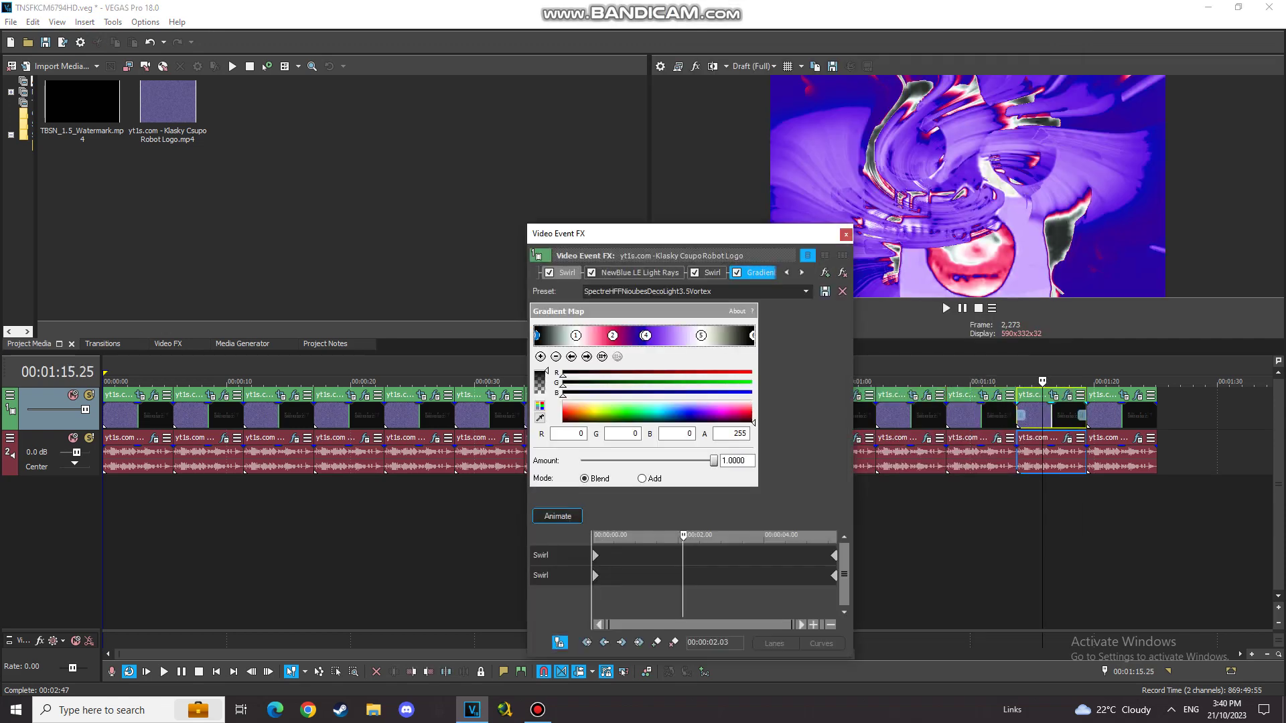
{"action": "left_click", "coordinate": [565, 272]}
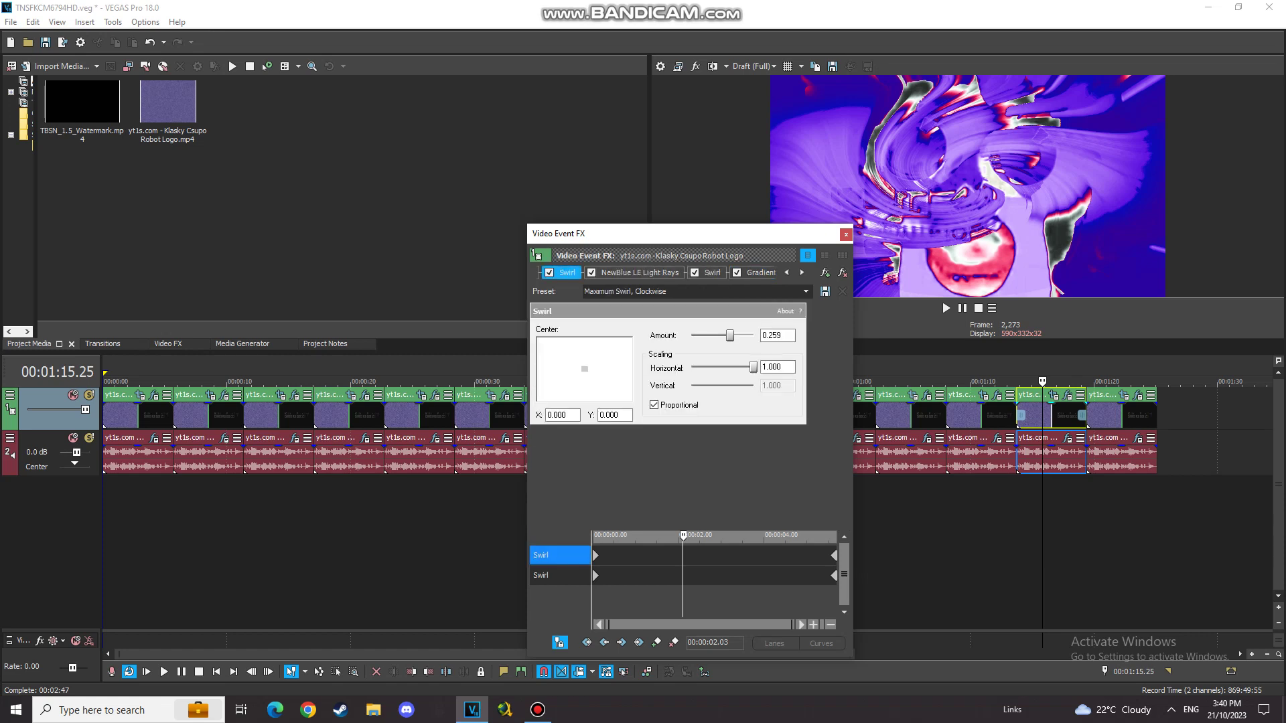
{"action": "mouse_move", "coordinate": [683, 555]}
{"action": "left_mouse_down"}
{"action": "mouse_move", "coordinate": [594, 555]}
{"action": "mouse_move", "coordinate": [836, 555]}
{"action": "left_mouse_up"}
{"action": "left_click", "coordinate": [640, 272]}
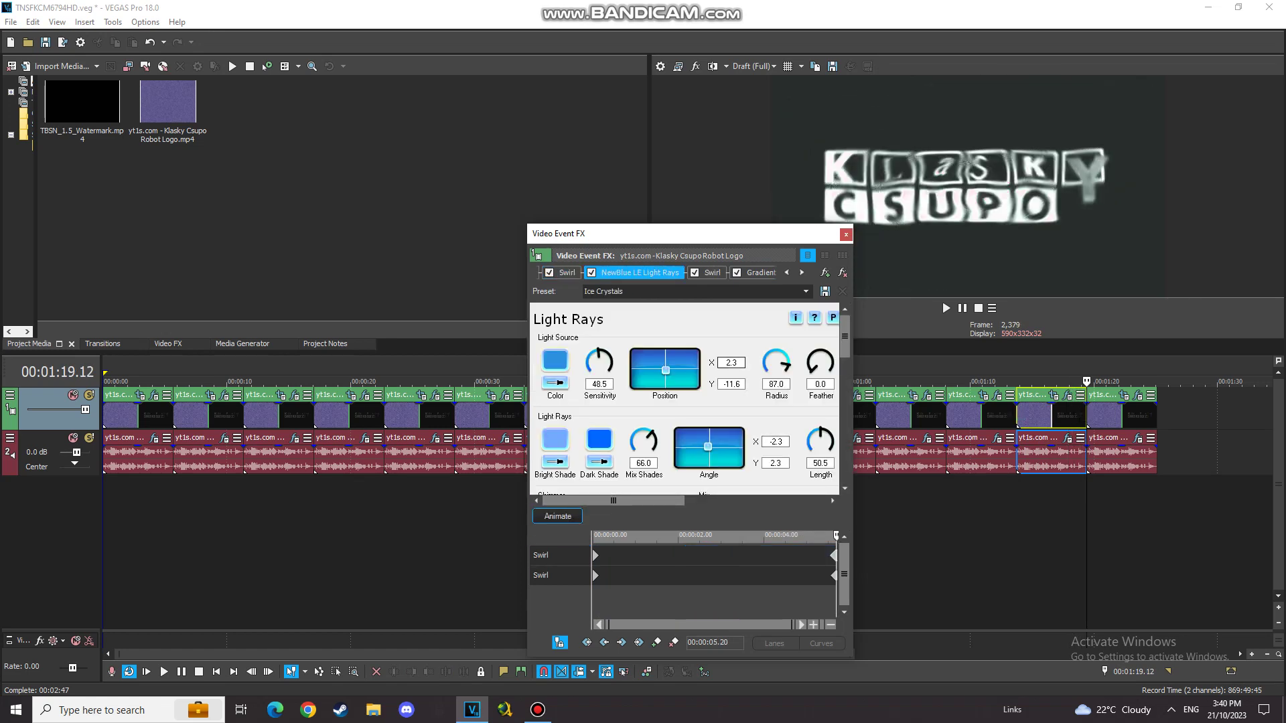
{"action": "left_click", "coordinate": [711, 272]}
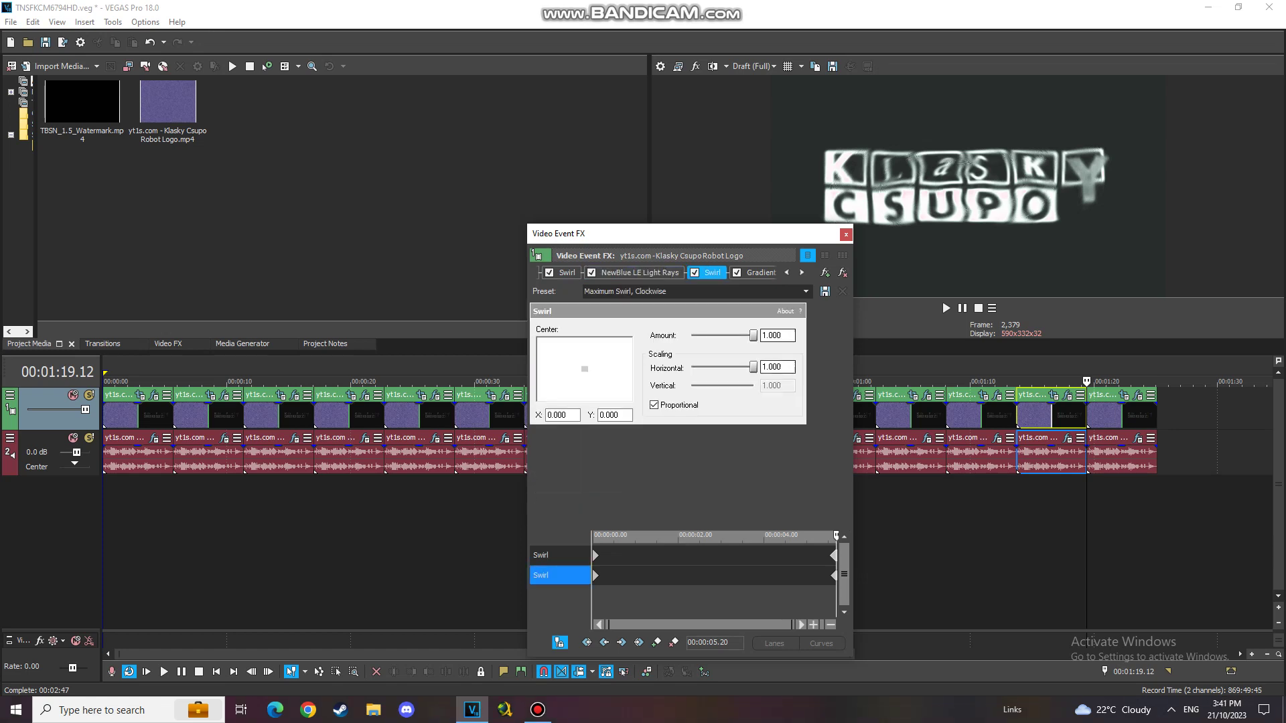
{"action": "mouse_move", "coordinate": [835, 536]}
{"action": "left_mouse_down"}
{"action": "mouse_move", "coordinate": [594, 536]}
{"action": "mouse_move", "coordinate": [836, 536]}
{"action": "left_mouse_up"}
- Step through the fourteenth clip's Gradient Map colour stops up to the last one and close its video effects
{"action": "left_click", "coordinate": [759, 273]}
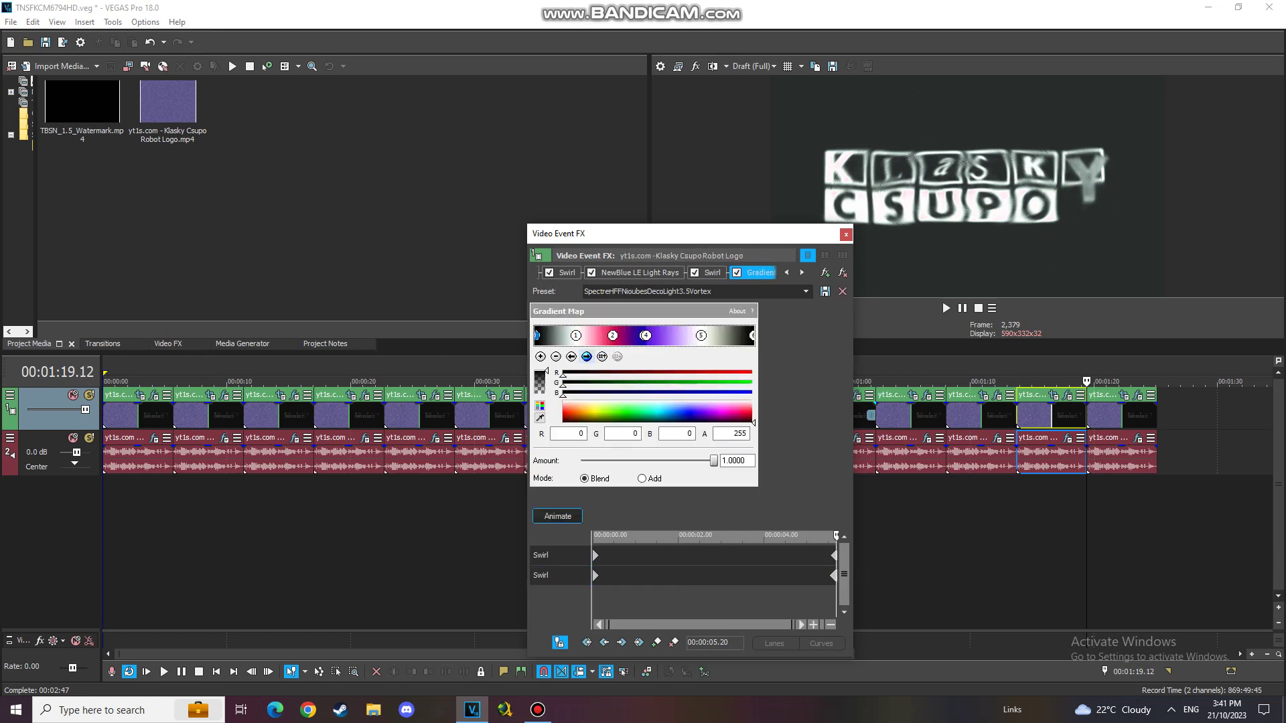
{"action": "left_click", "coordinate": [587, 356]}
{"action": "left_click", "coordinate": [586, 356]}
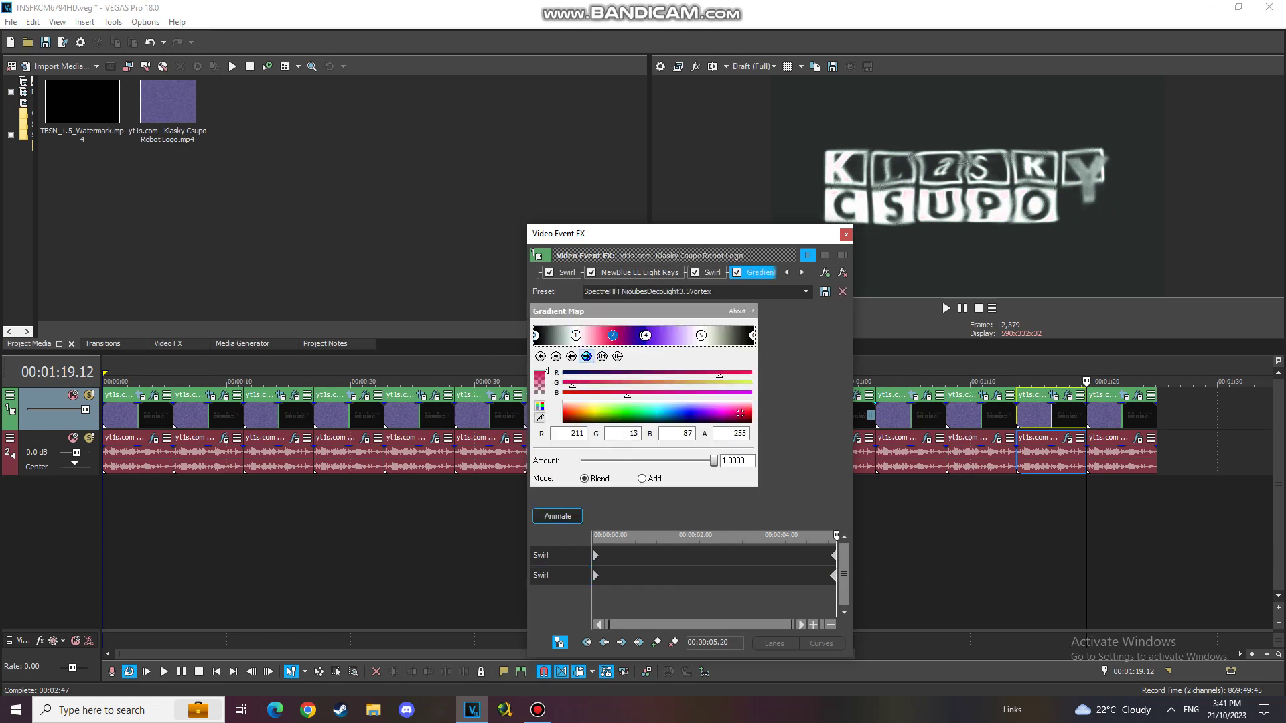
{"action": "left_click", "coordinate": [586, 357]}
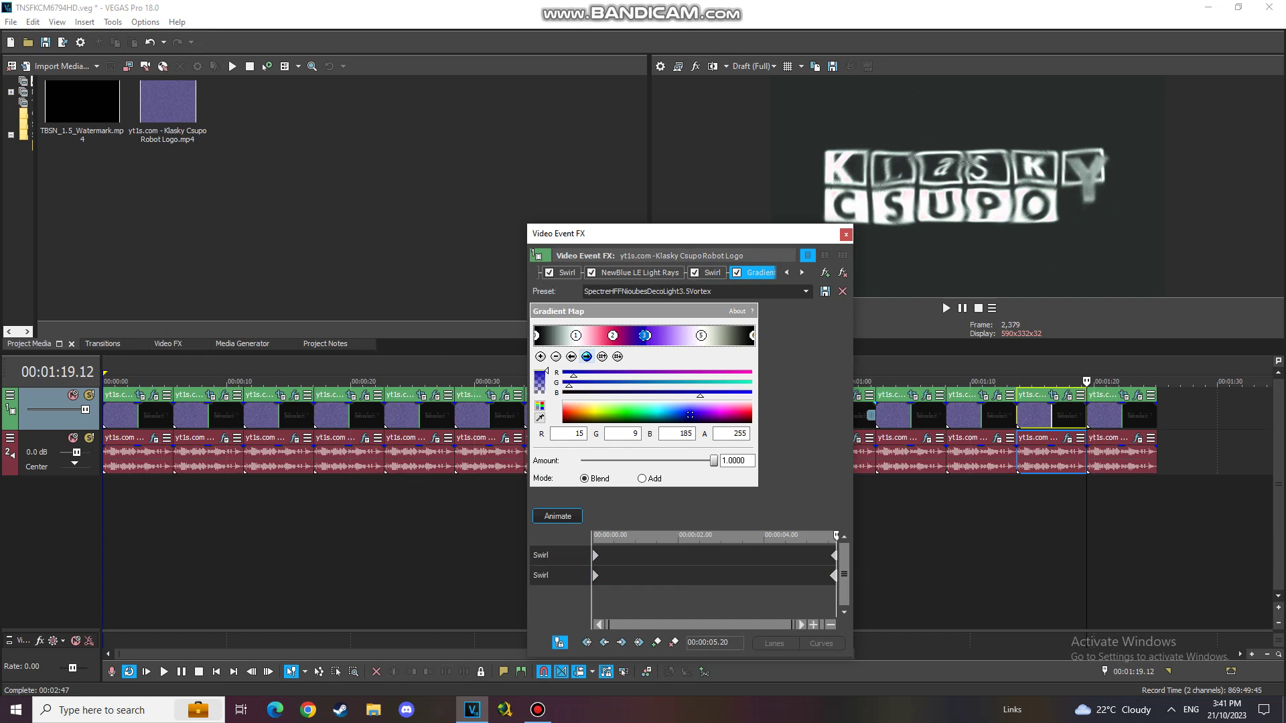
{"action": "left_click", "coordinate": [587, 357]}
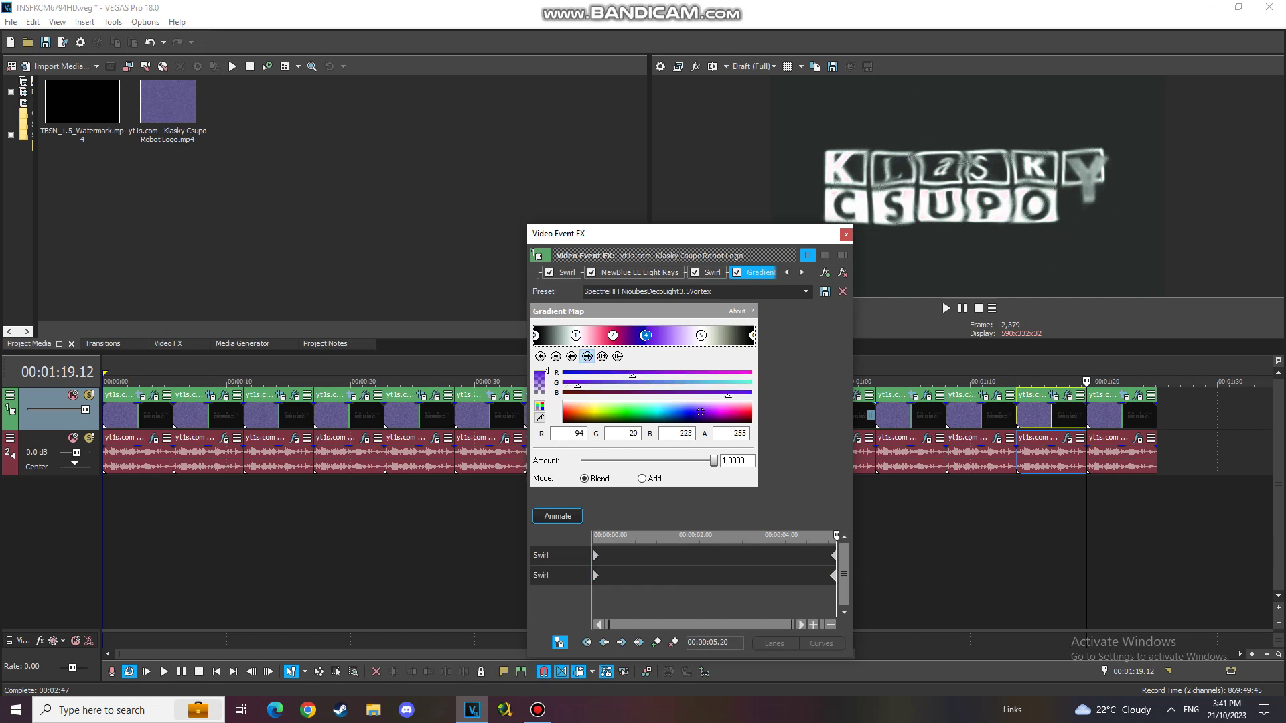
{"action": "left_click", "coordinate": [587, 356]}
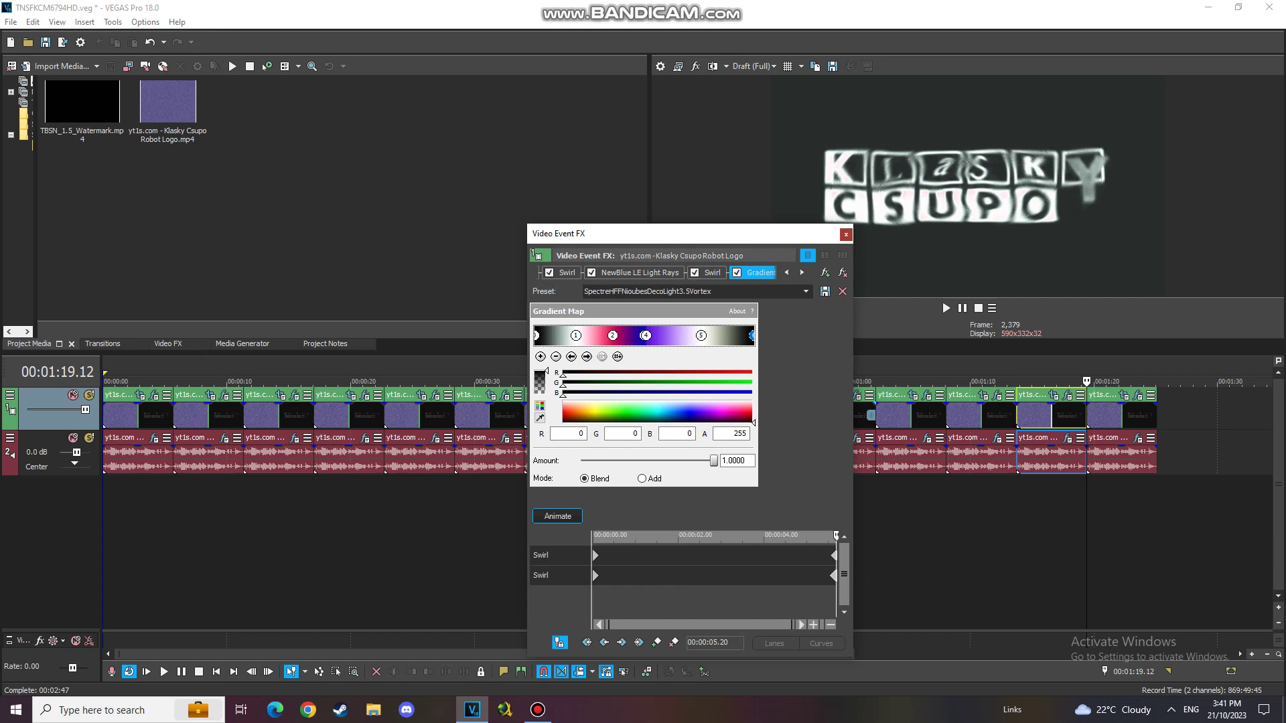
{"action": "left_click", "coordinate": [846, 234]}
- Review the ExpressFX Chorus, ExpressFX Delay and Vocodex settings in the fourteenth clip's audio effects chain
{"action": "left_click", "coordinate": [1068, 437]}
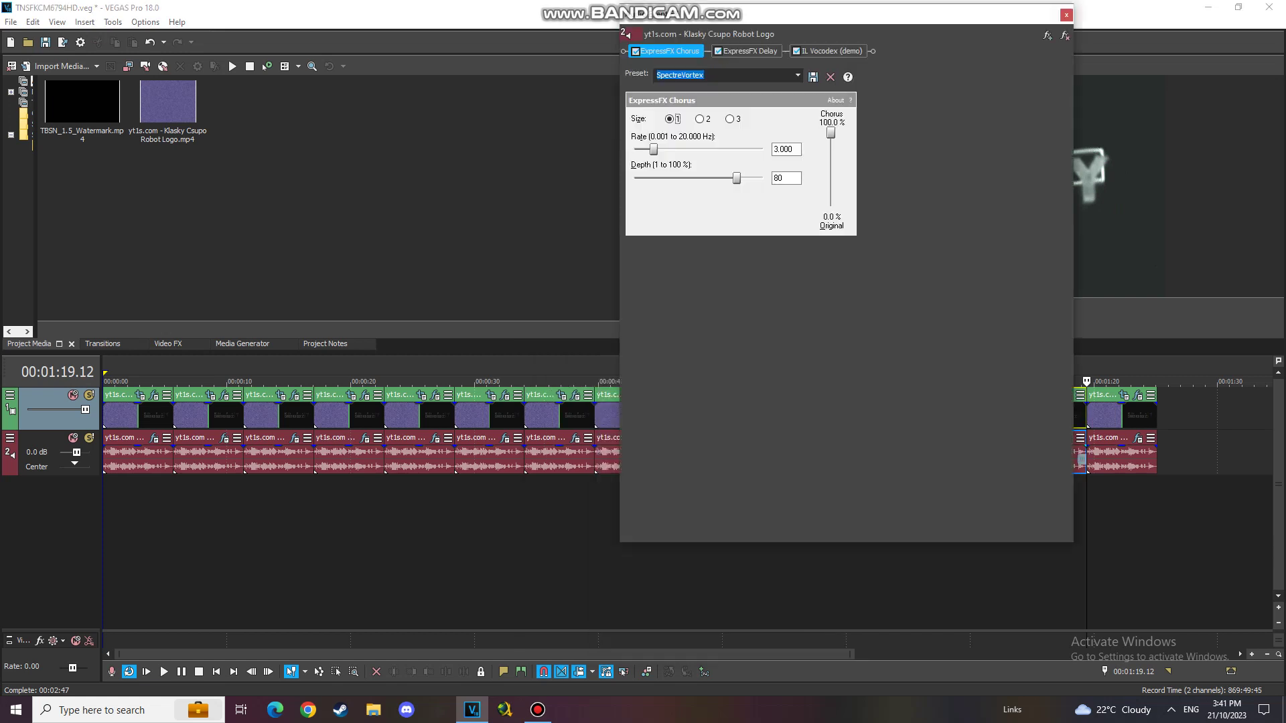
{"action": "left_click", "coordinate": [748, 51]}
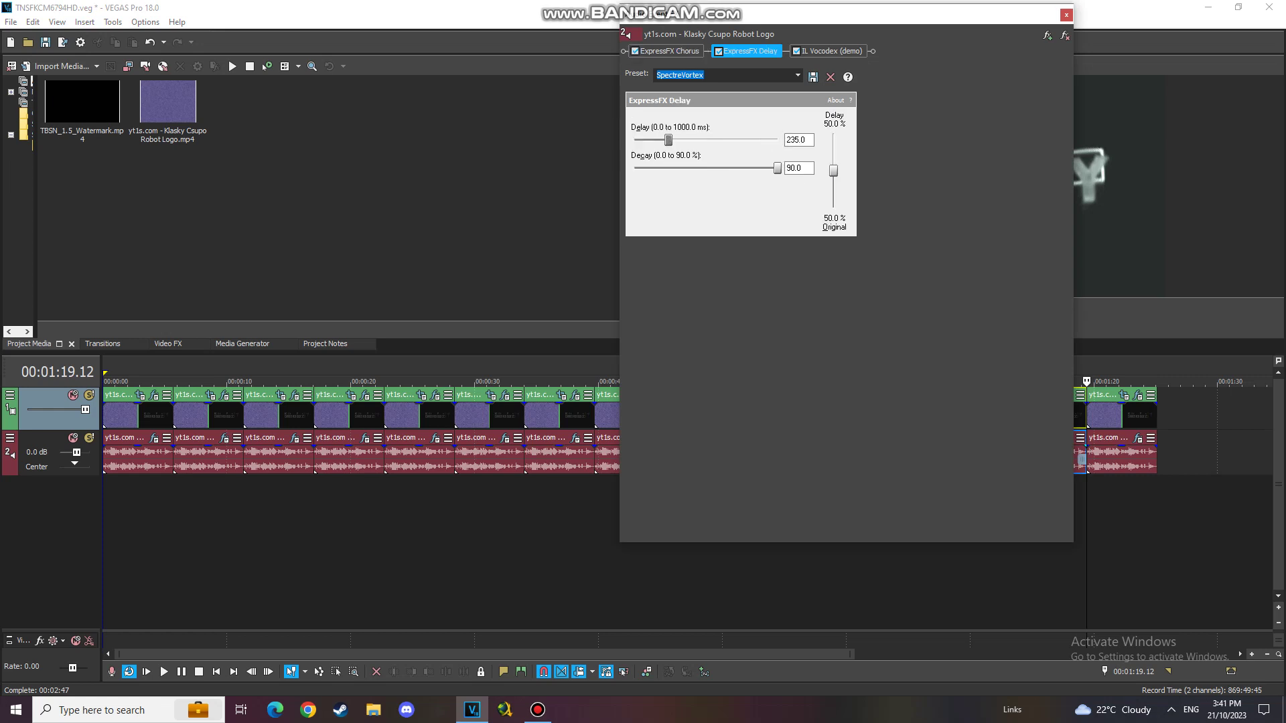
{"action": "left_click", "coordinate": [830, 51]}
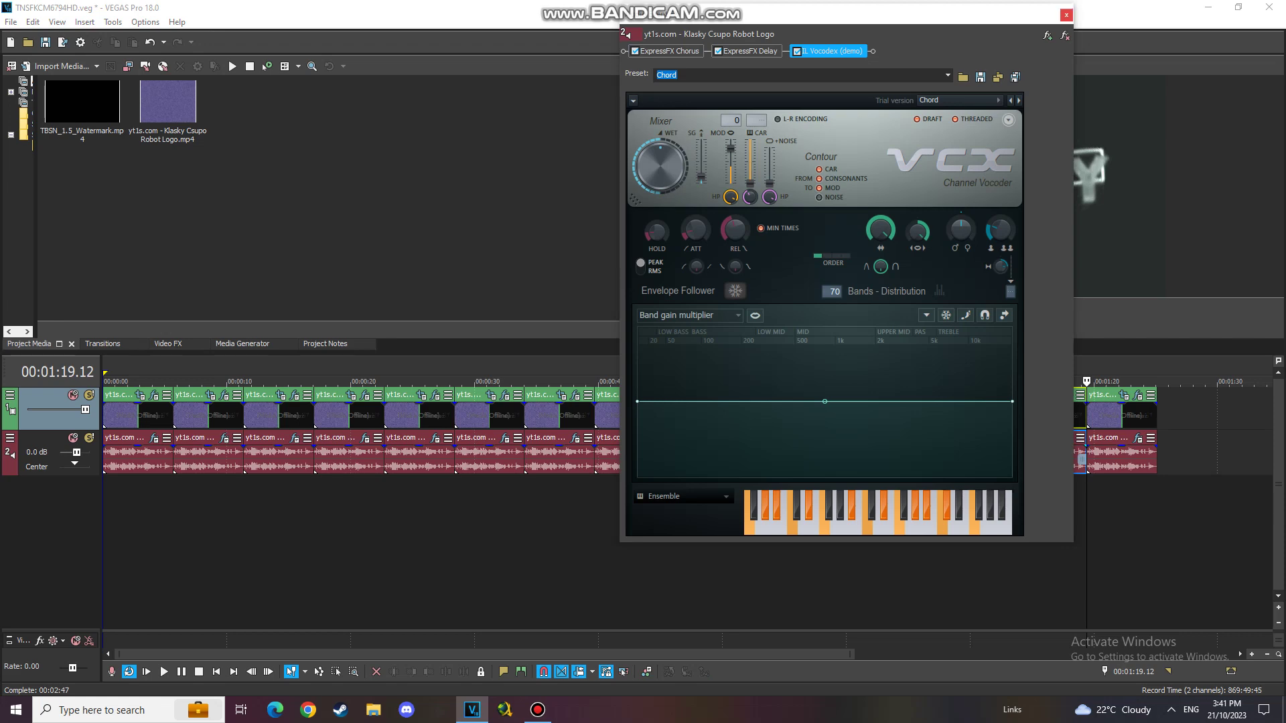
{"action": "left_click", "coordinate": [1066, 14]}
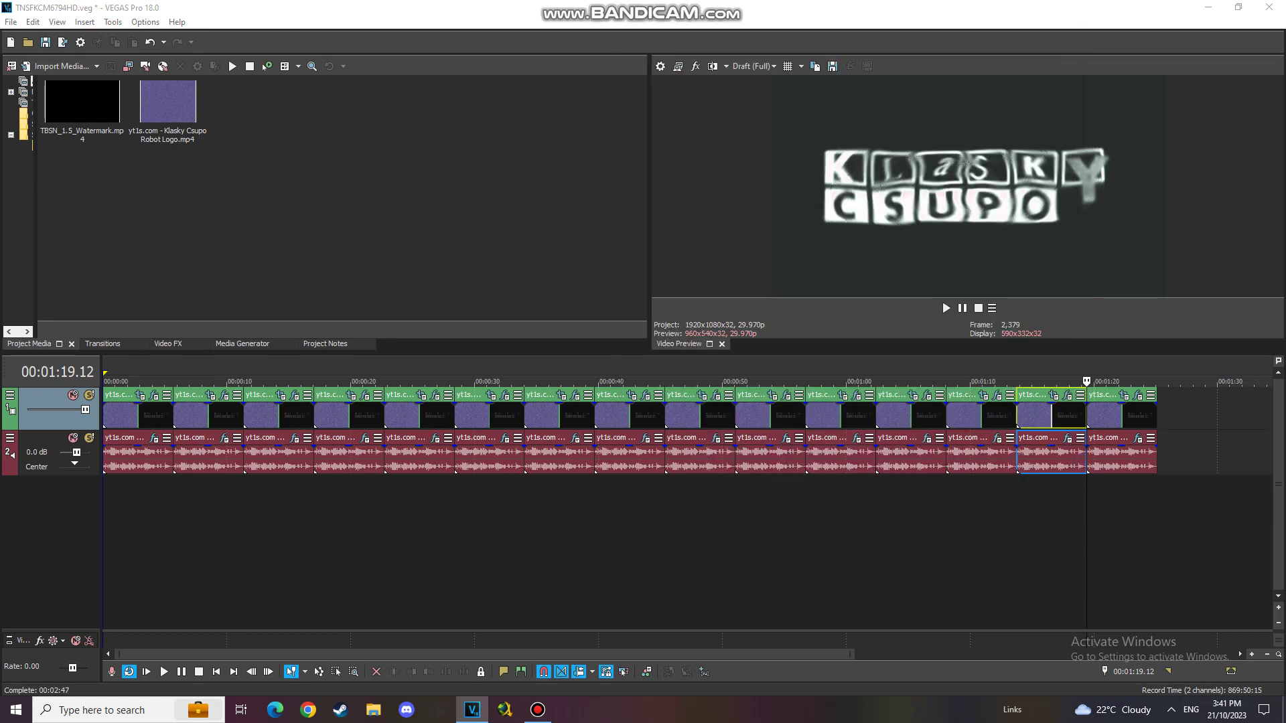
- Inspect the TV Simulator and Unsharp Mask settings in the fifteenth clip's video effects
{"action": "left_click", "coordinate": [1122, 413]}
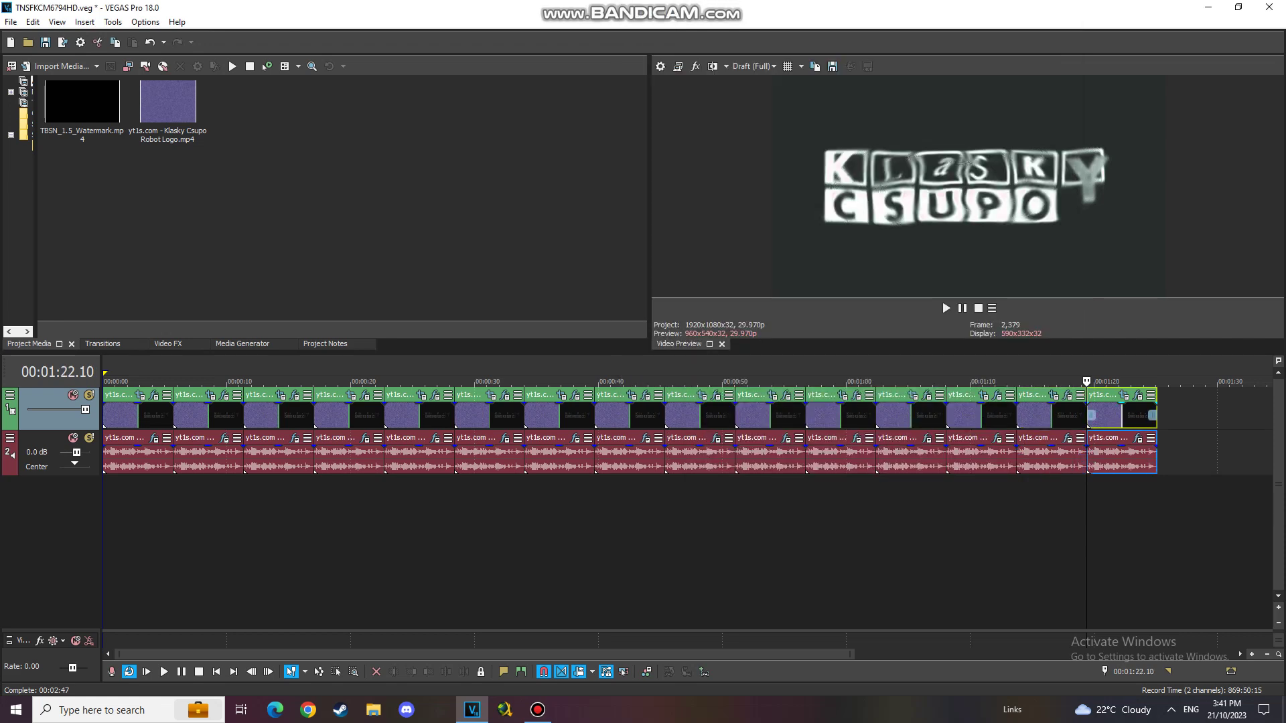
{"action": "left_click", "coordinate": [1137, 395]}
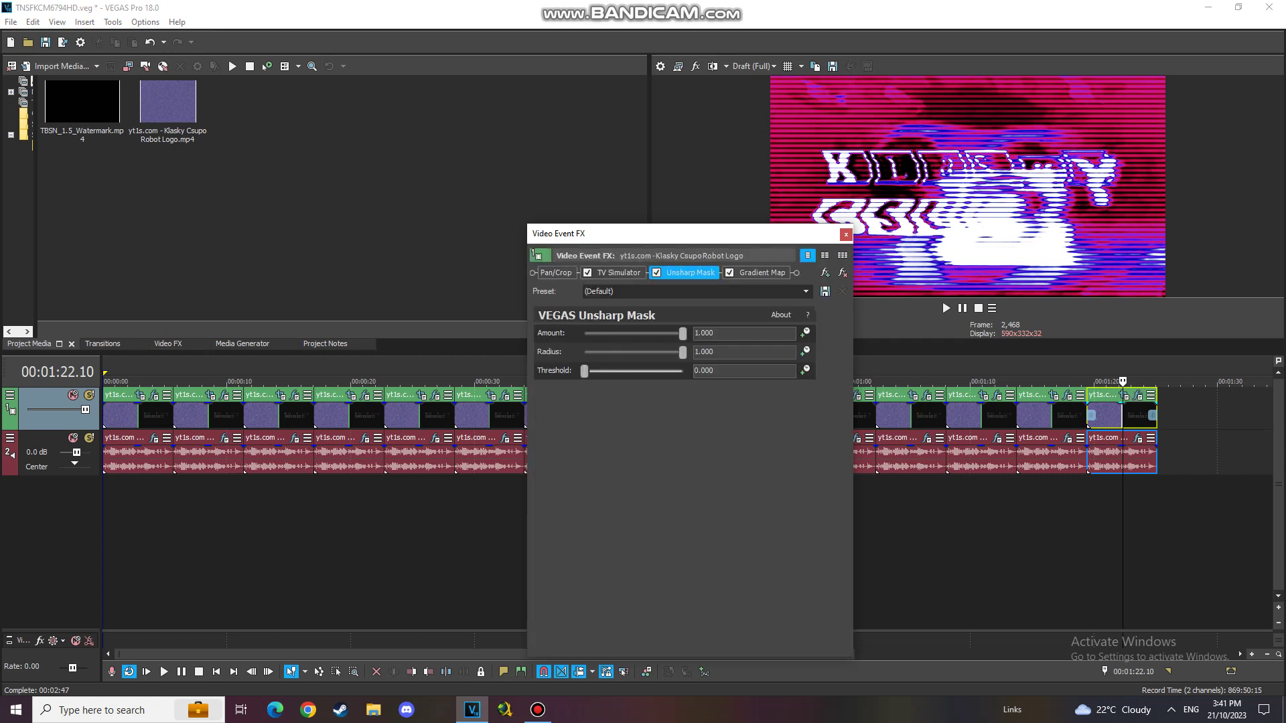
{"action": "left_click", "coordinate": [612, 272]}
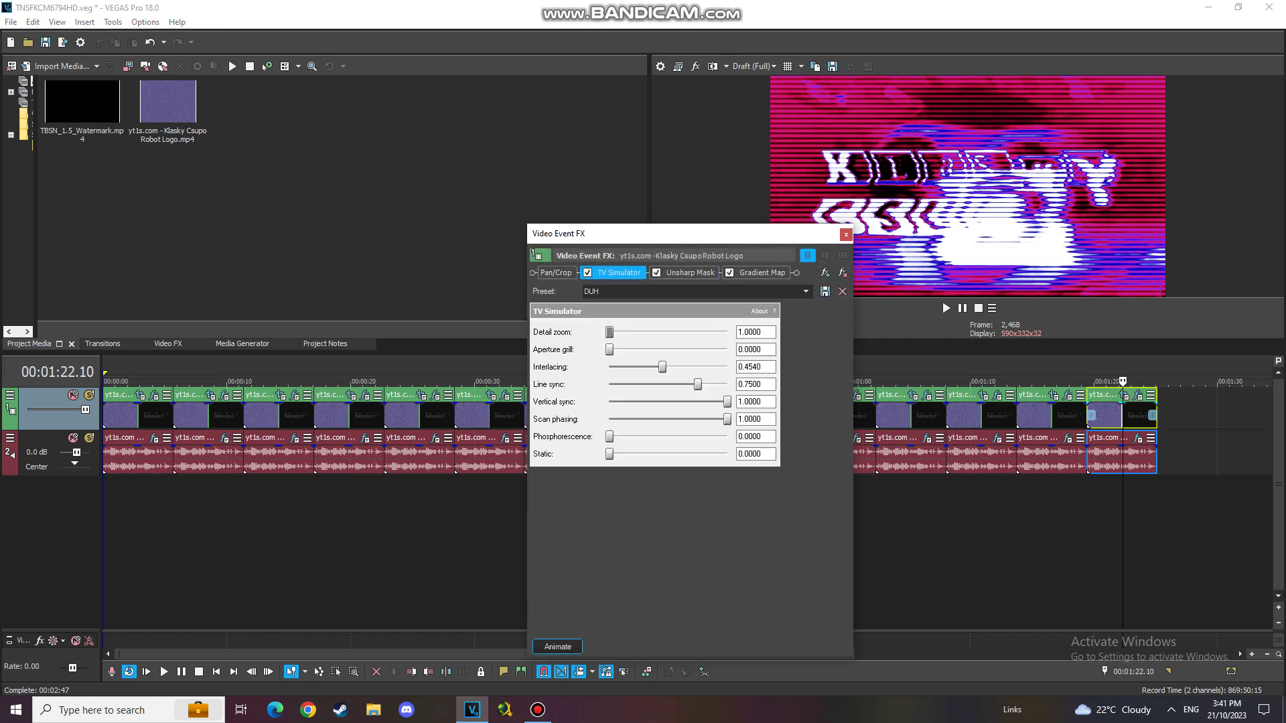
{"action": "left_click", "coordinate": [686, 273]}
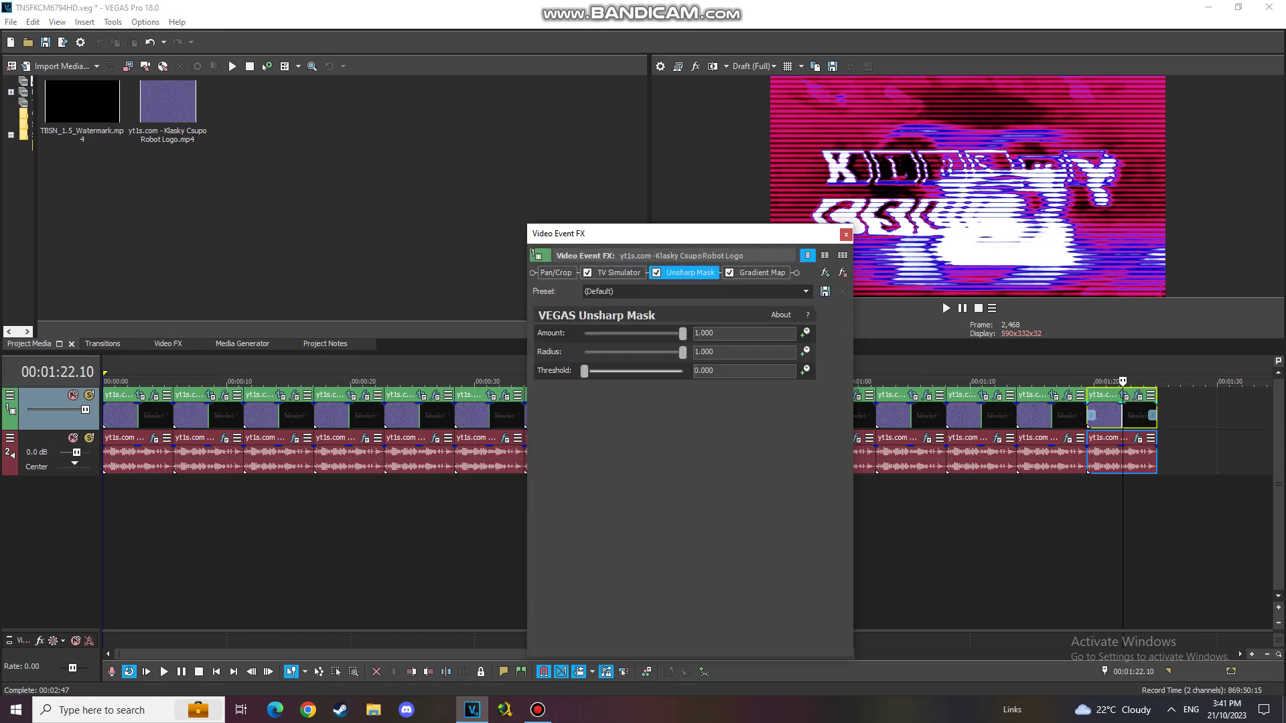
- Save the fifteenth clip's Gradient Map settings as a preset named "1.0 HFF Nioubes Deco Light 3.5 DUH" and check it in the preset list
{"action": "left_click", "coordinate": [760, 273]}
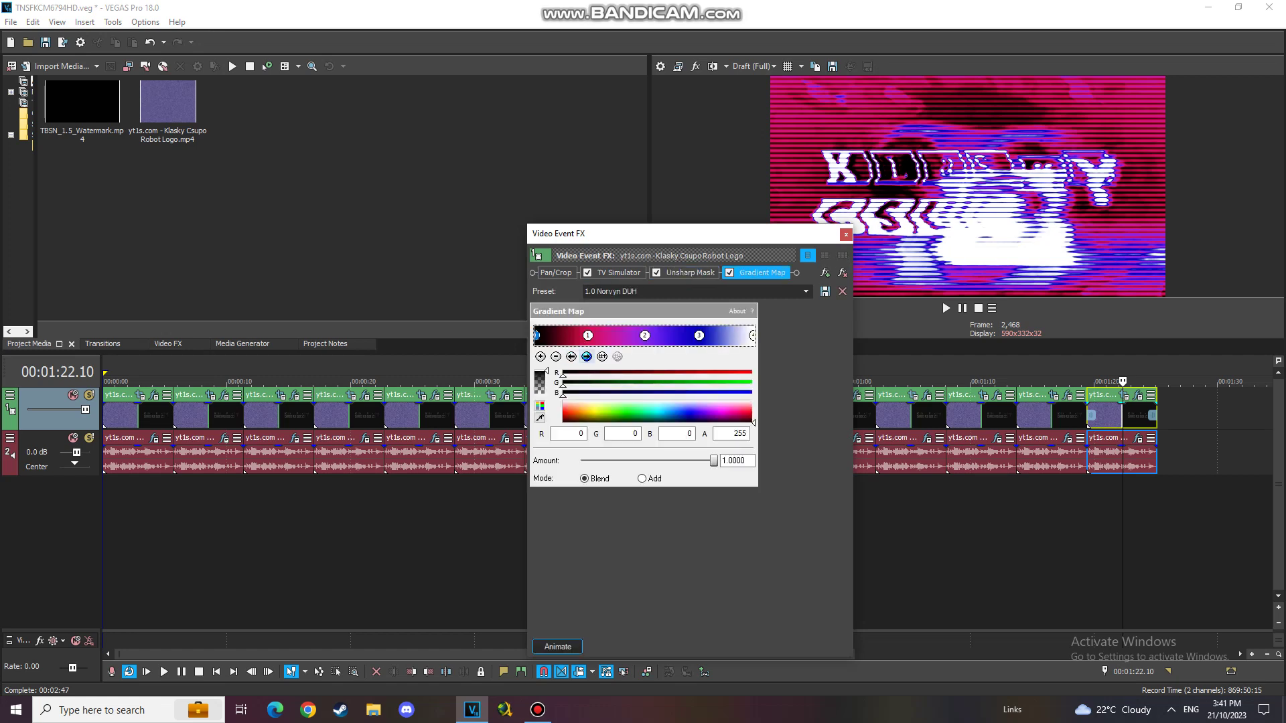
{"action": "left_click", "coordinate": [621, 292]}
{"action": "left_click_drag", "start_coordinate": [622, 292], "coordinate": [596, 291]}
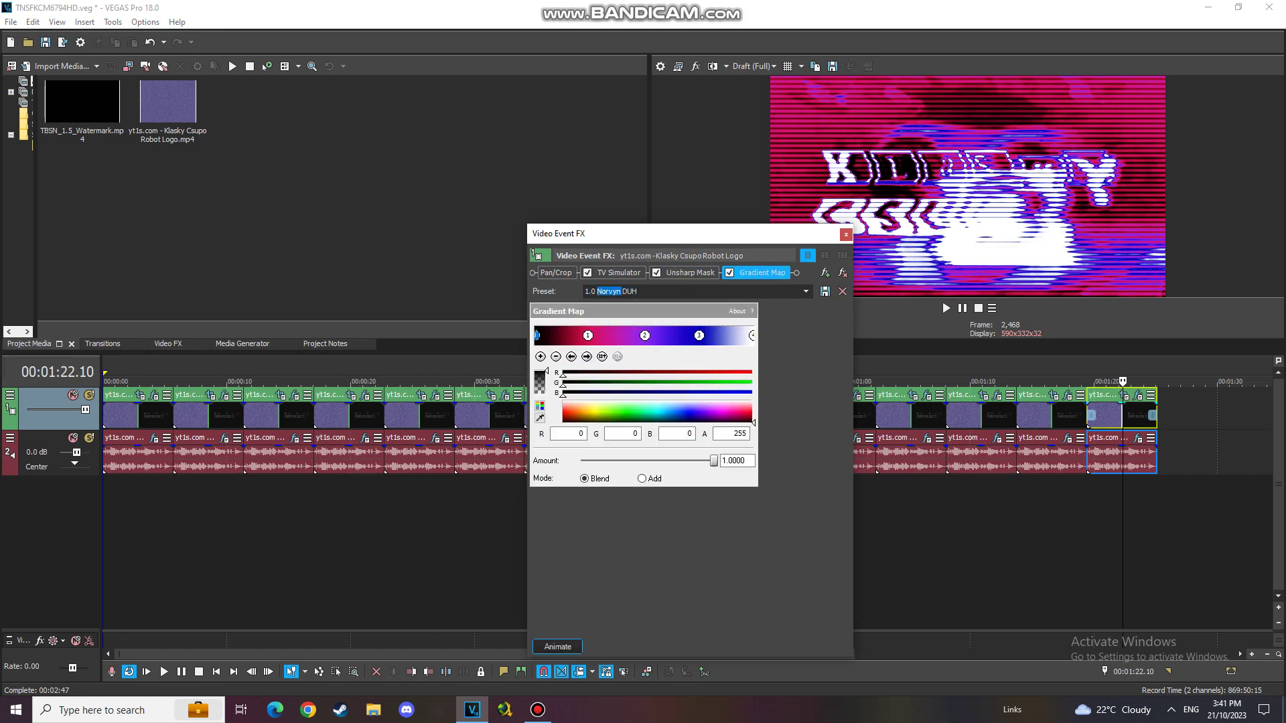
{"action": "type", "text": "HFF Nioubes Deco Light 3.5"}
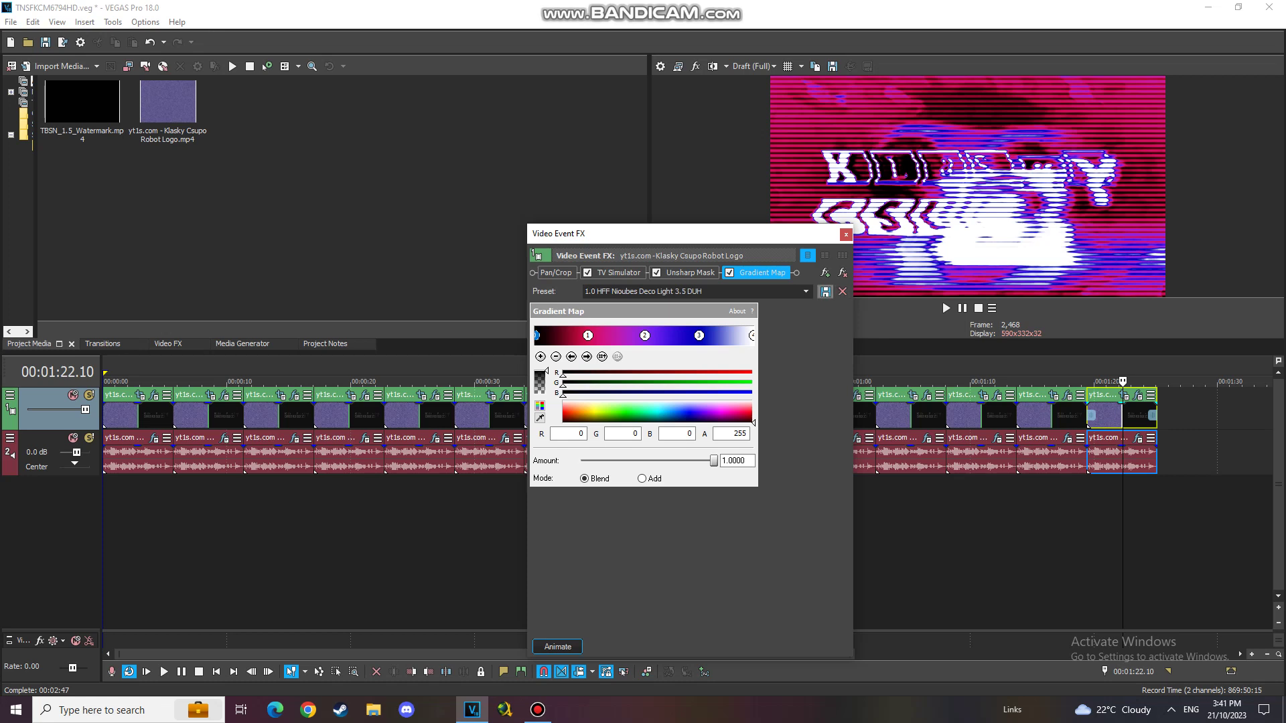
{"action": "left_click", "coordinate": [805, 291]}
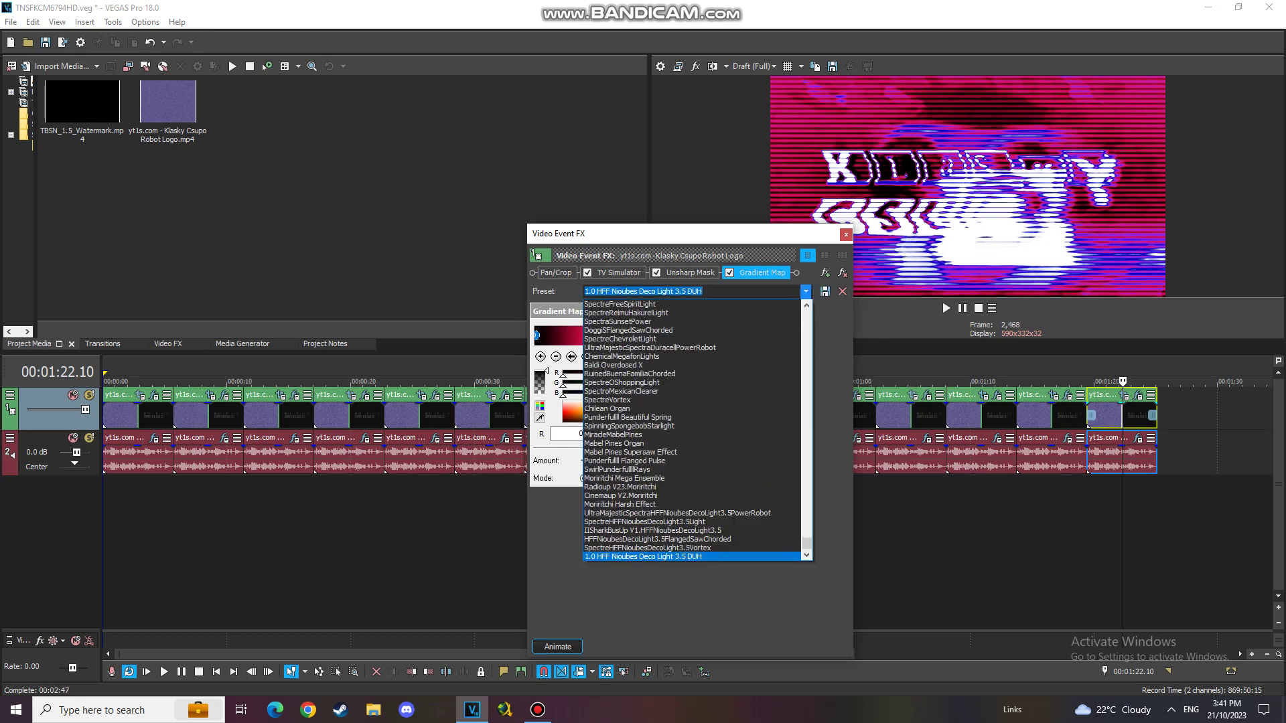
{"action": "left_click", "coordinate": [806, 291]}
- Step through the fifteenth clip's Gradient Map colour stops up to the last one and close its video effects
{"action": "left_click", "coordinate": [587, 356]}
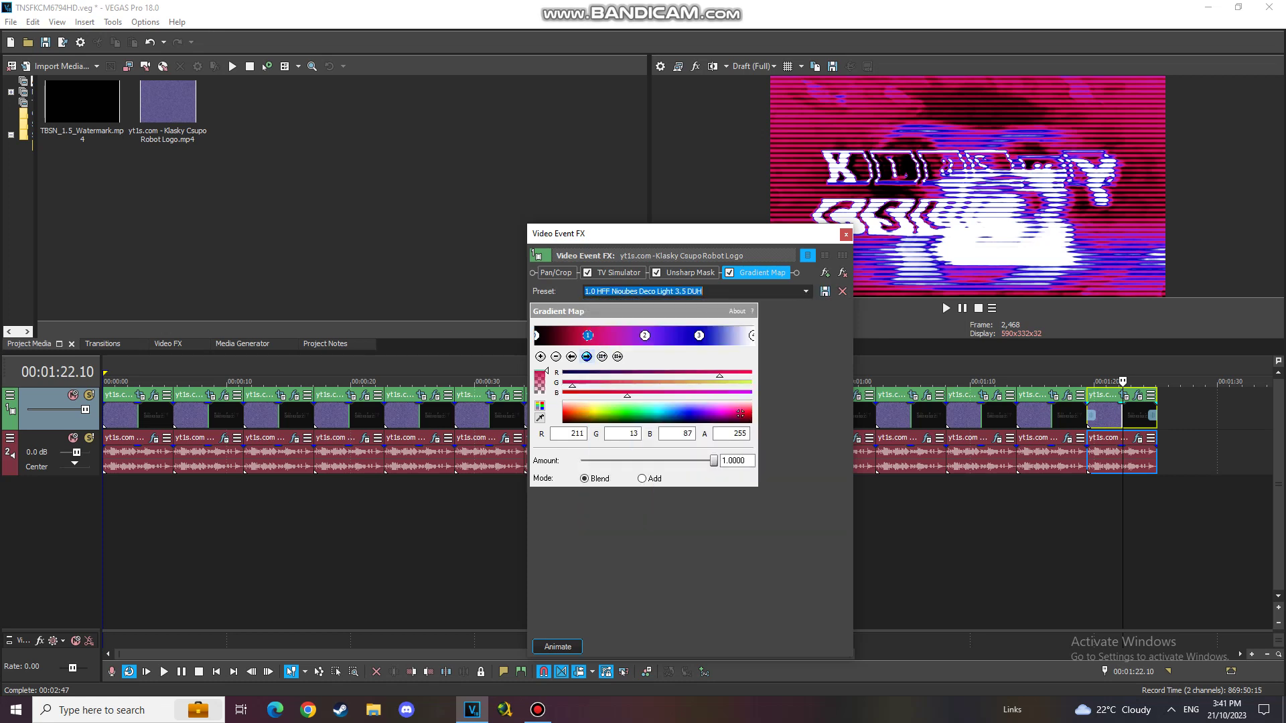
{"action": "left_click", "coordinate": [587, 356]}
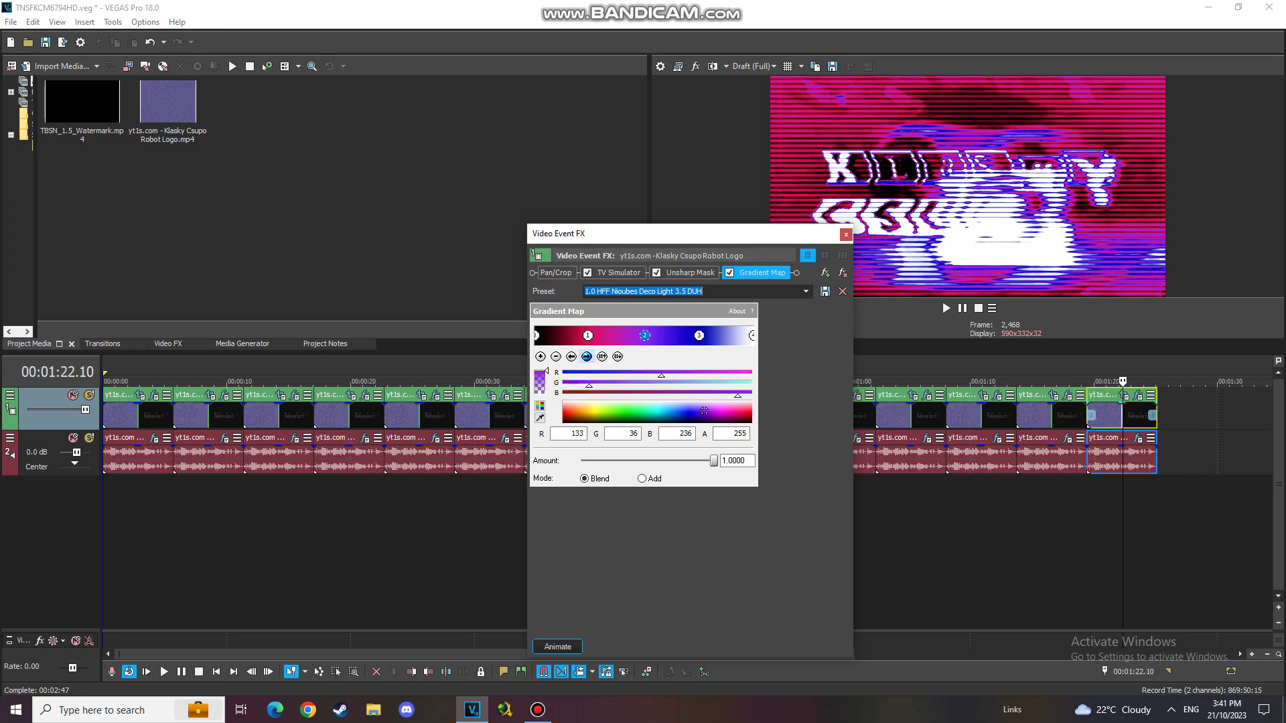
{"action": "left_click", "coordinate": [587, 356]}
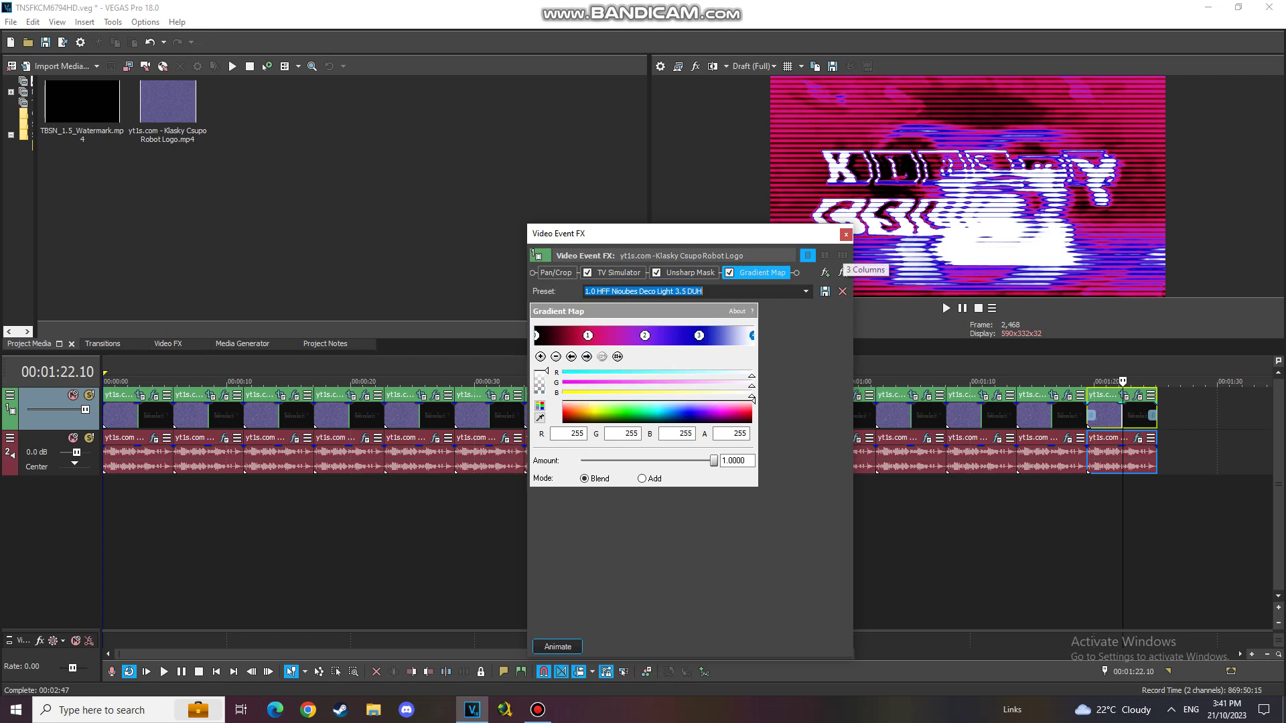
{"action": "left_click", "coordinate": [846, 234]}
- Review both ExpressFX Chorus instances, Pitch Shift and Vocodex in the fifteenth clip's audio effects chain
{"action": "left_click", "coordinate": [1138, 438]}
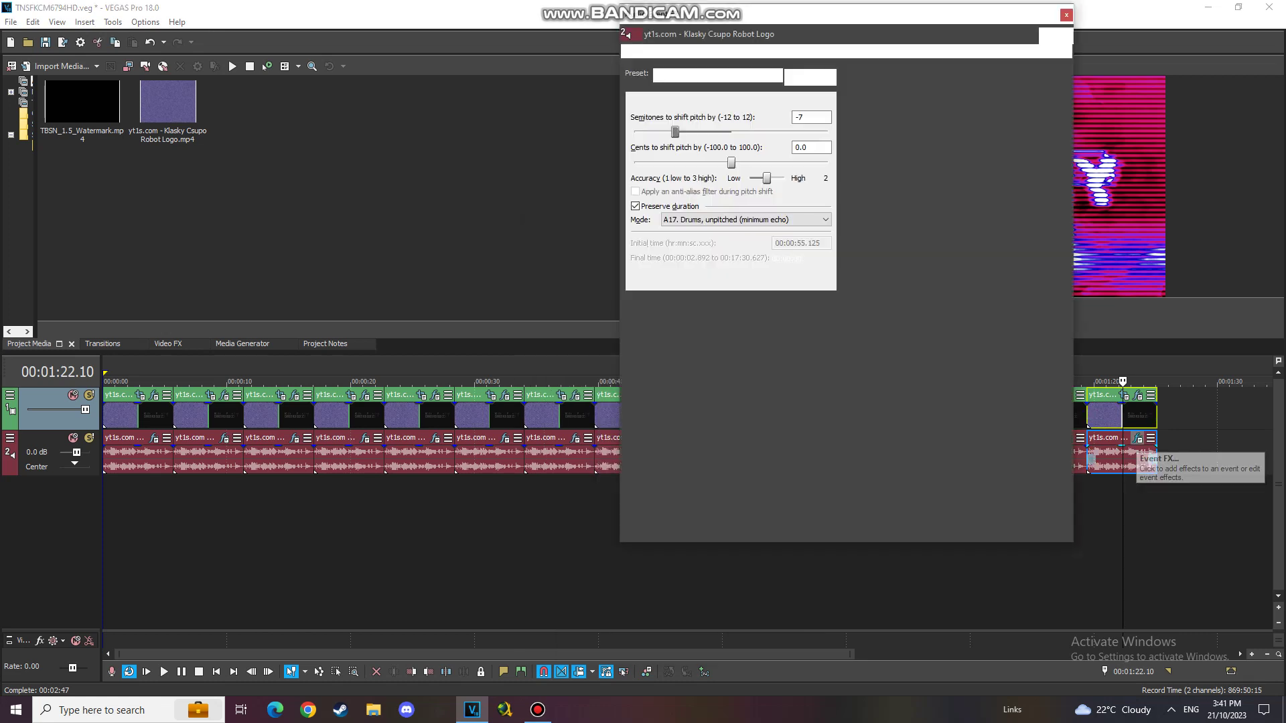
{"action": "left_click", "coordinate": [668, 50]}
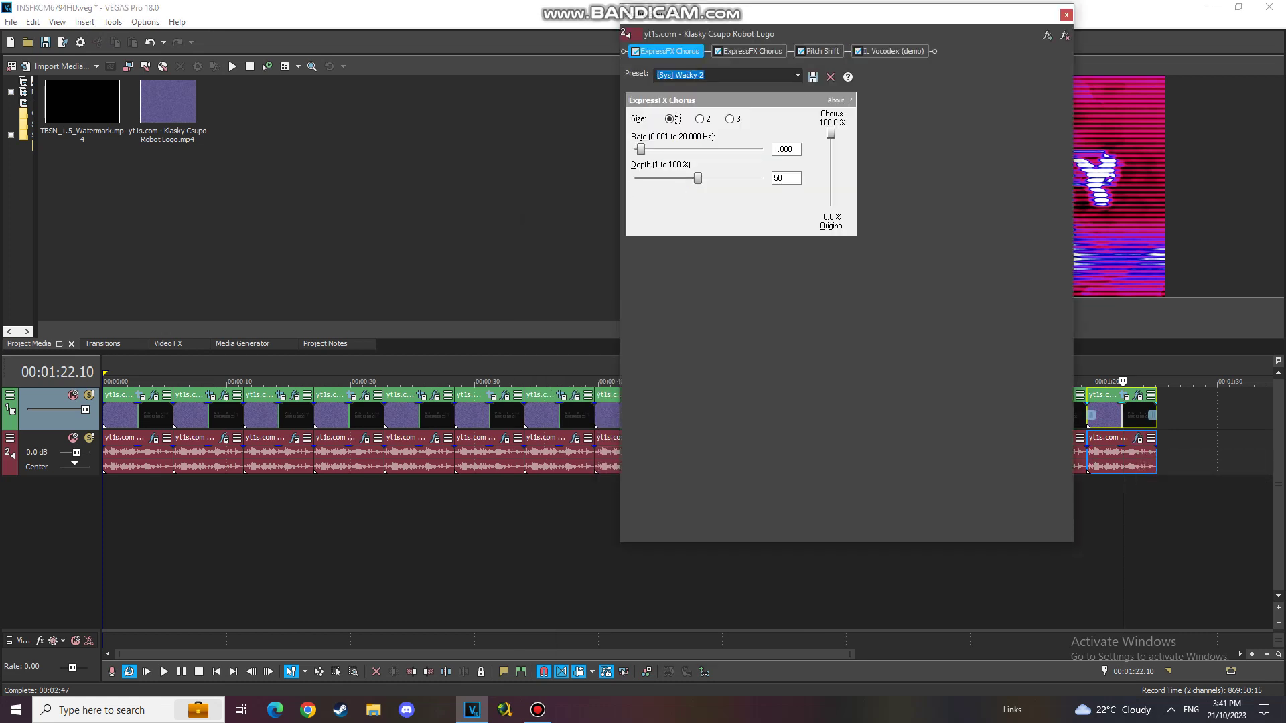
{"action": "left_click", "coordinate": [752, 51]}
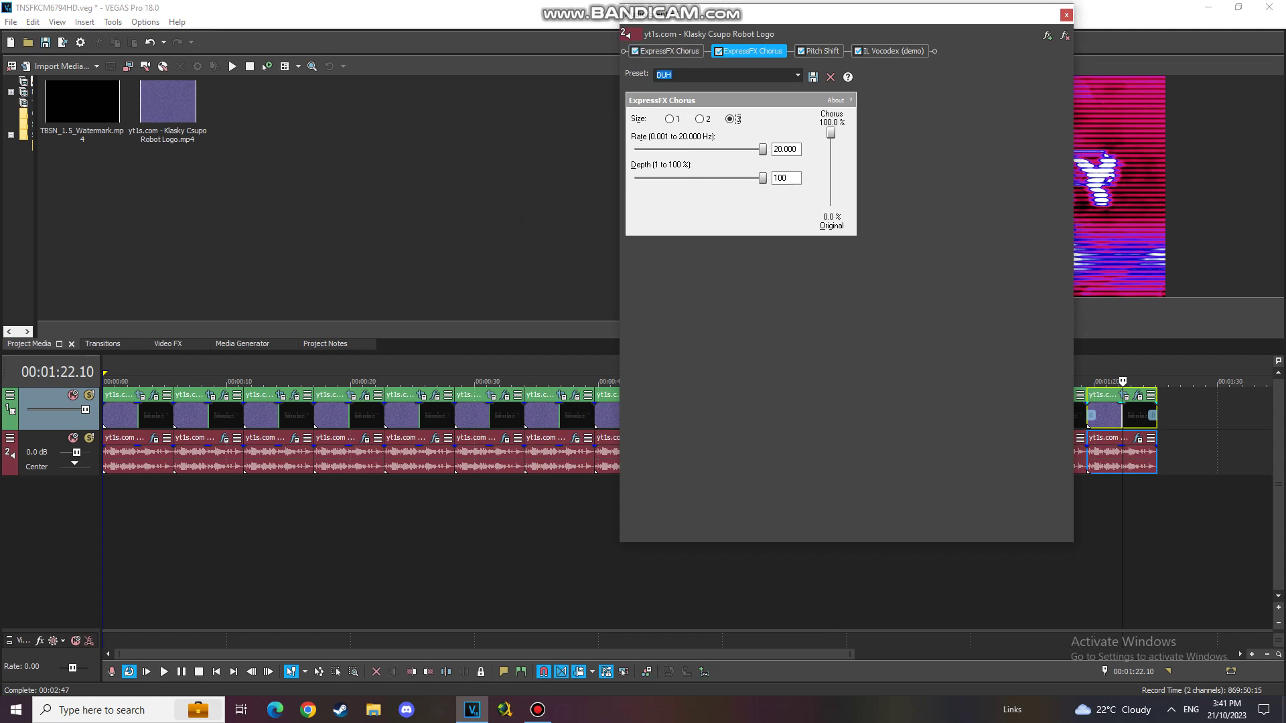
{"action": "left_click", "coordinate": [821, 51]}
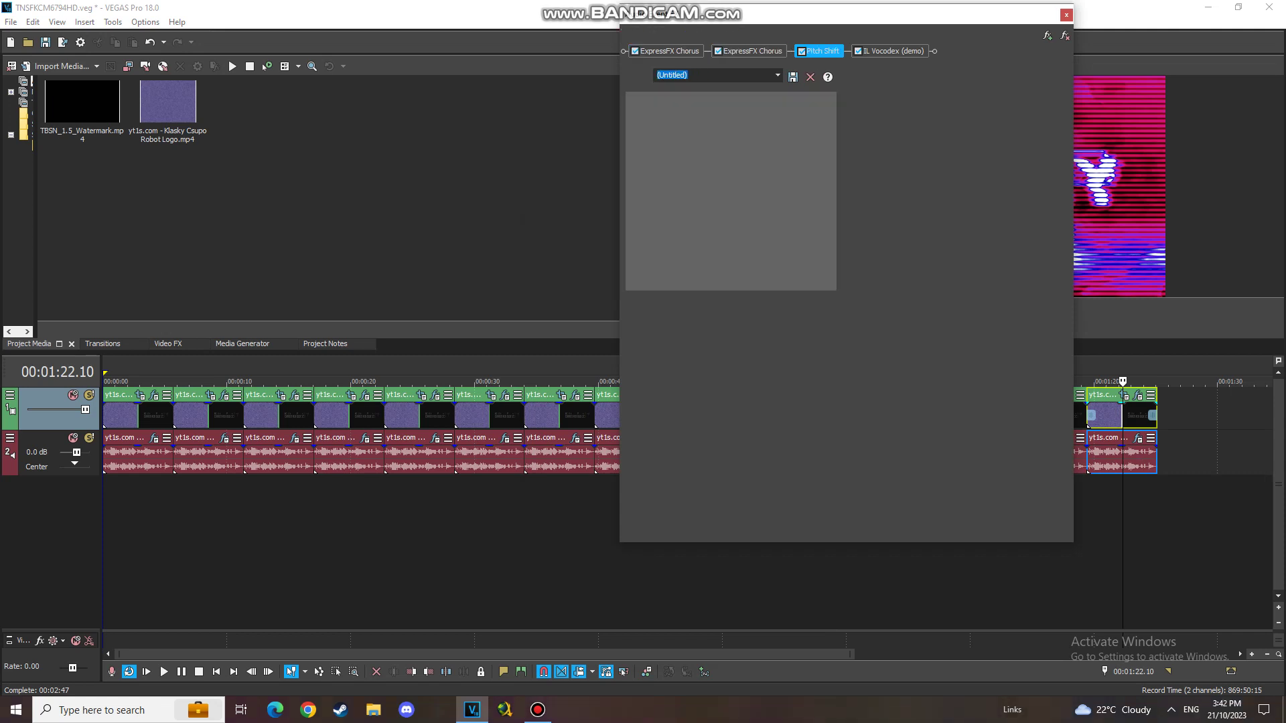
{"action": "left_click", "coordinate": [891, 51]}
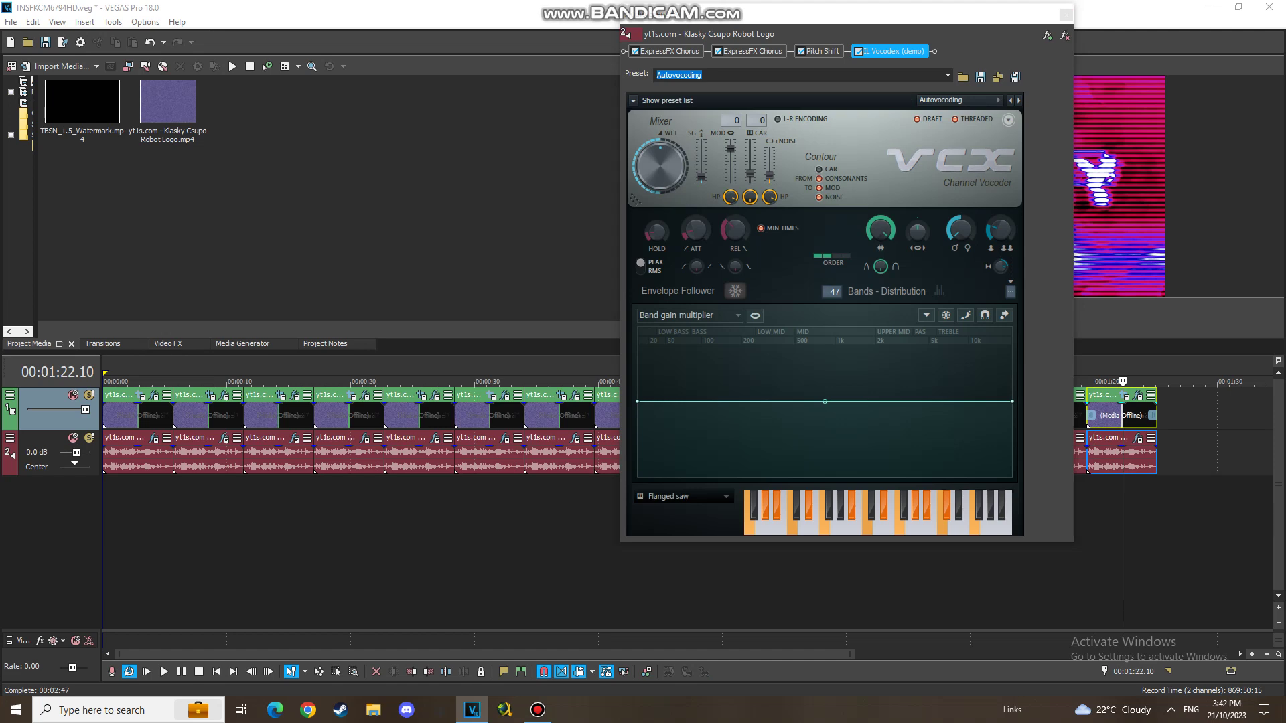
{"action": "left_click", "coordinate": [1066, 15]}
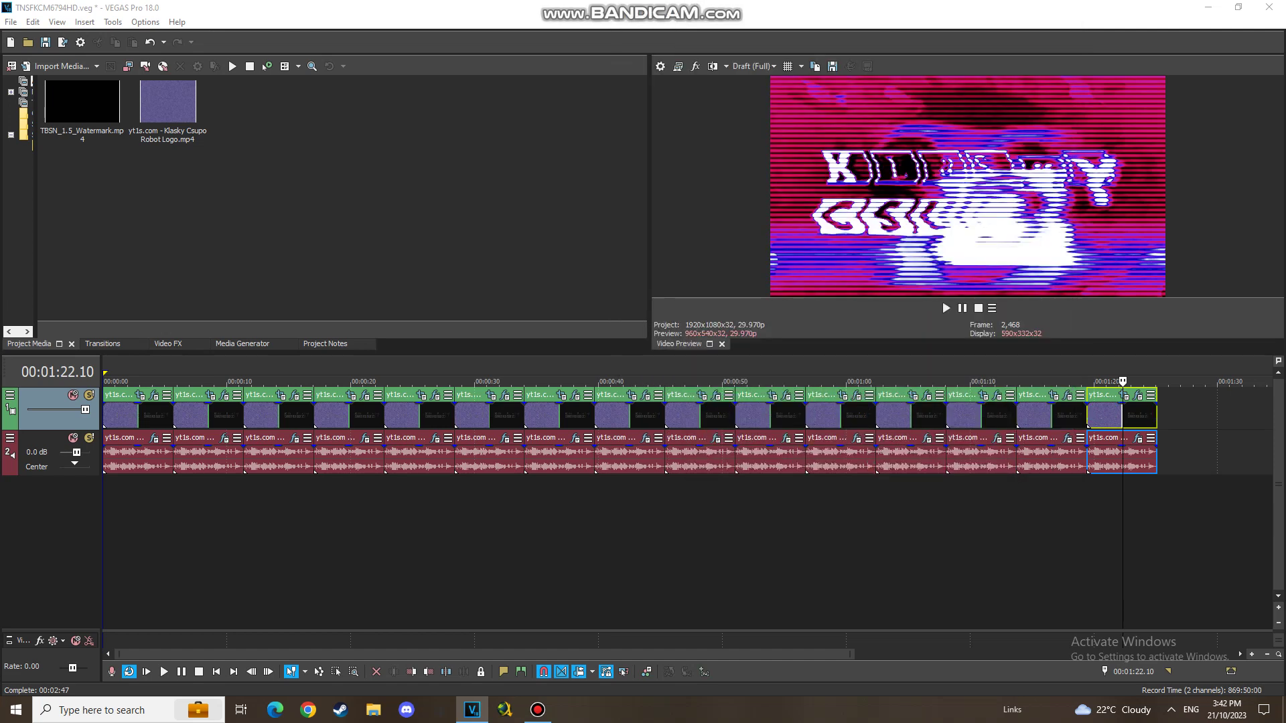